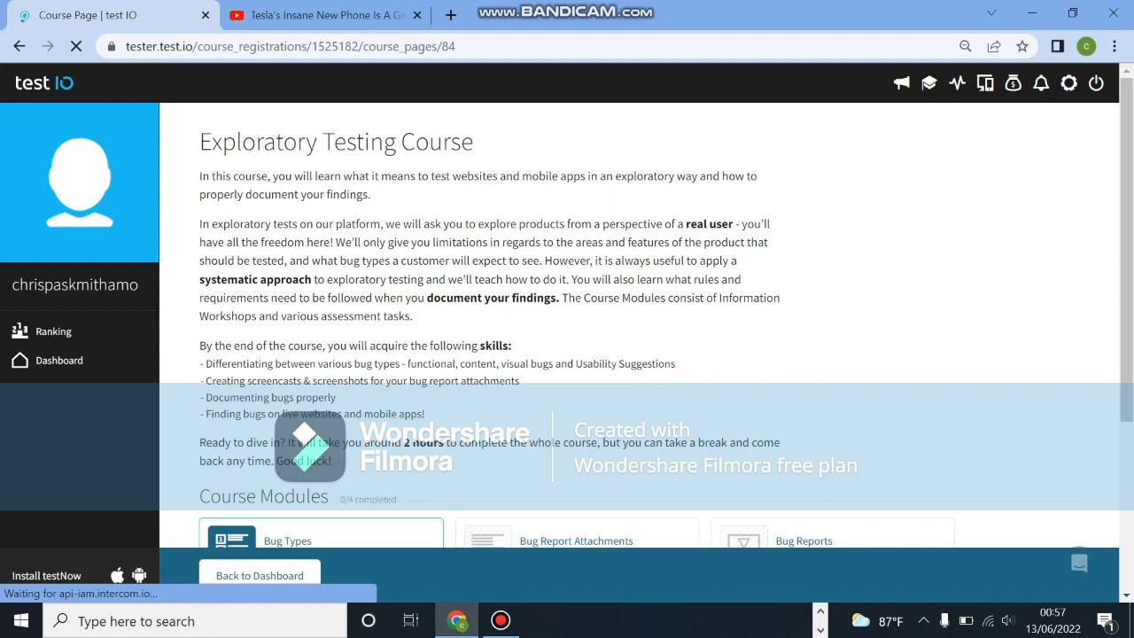
Step: Review the Exploratory Testing Course introduction, the skills it covers and the list of course modules
{"action": "scroll", "coordinate": [638, 319], "scroll_direction": "down", "scroll_amount": 3}
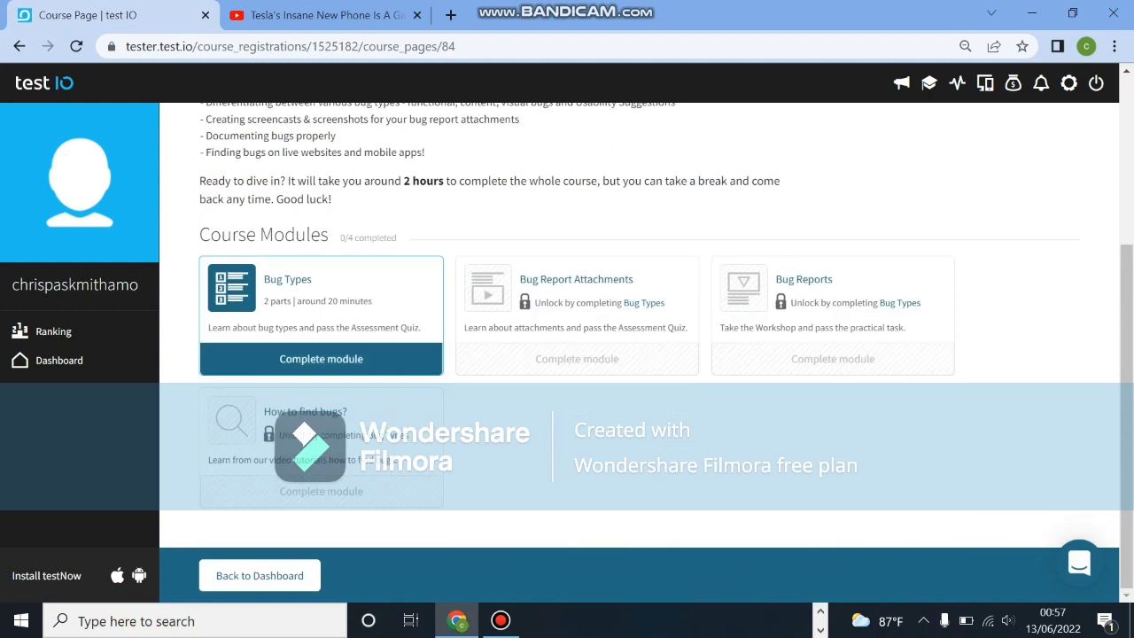
{"action": "scroll", "coordinate": [638, 318], "scroll_direction": "up", "scroll_amount": 2}
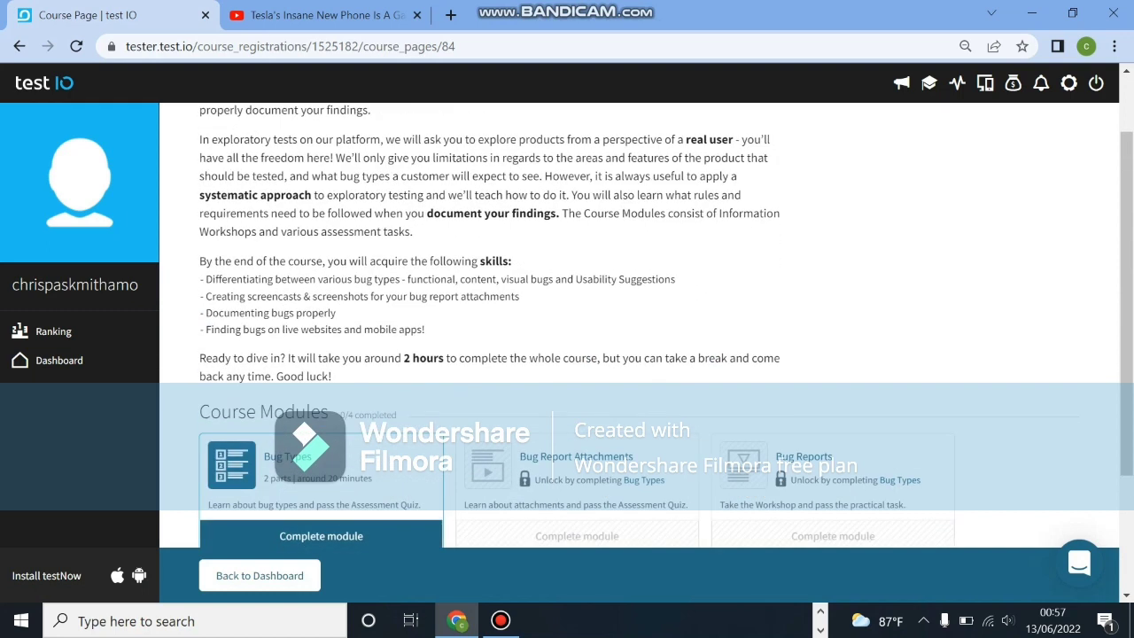
{"action": "scroll", "coordinate": [638, 319], "scroll_direction": "up", "scroll_amount": 1}
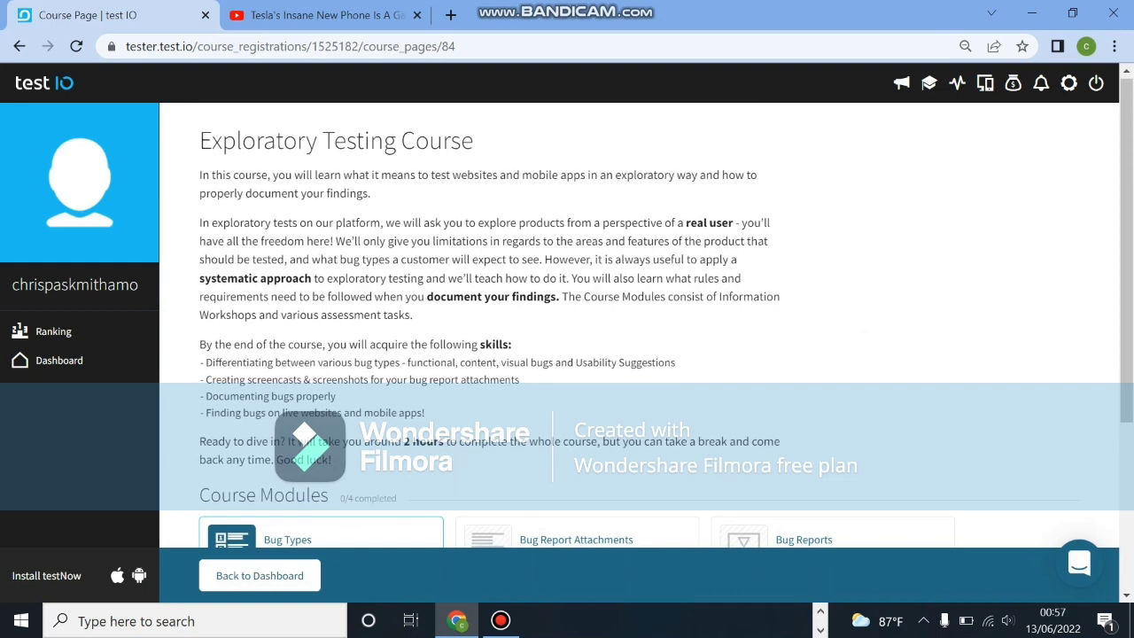
{"action": "scroll", "coordinate": [620, 354], "scroll_direction": "down", "scroll_amount": 1}
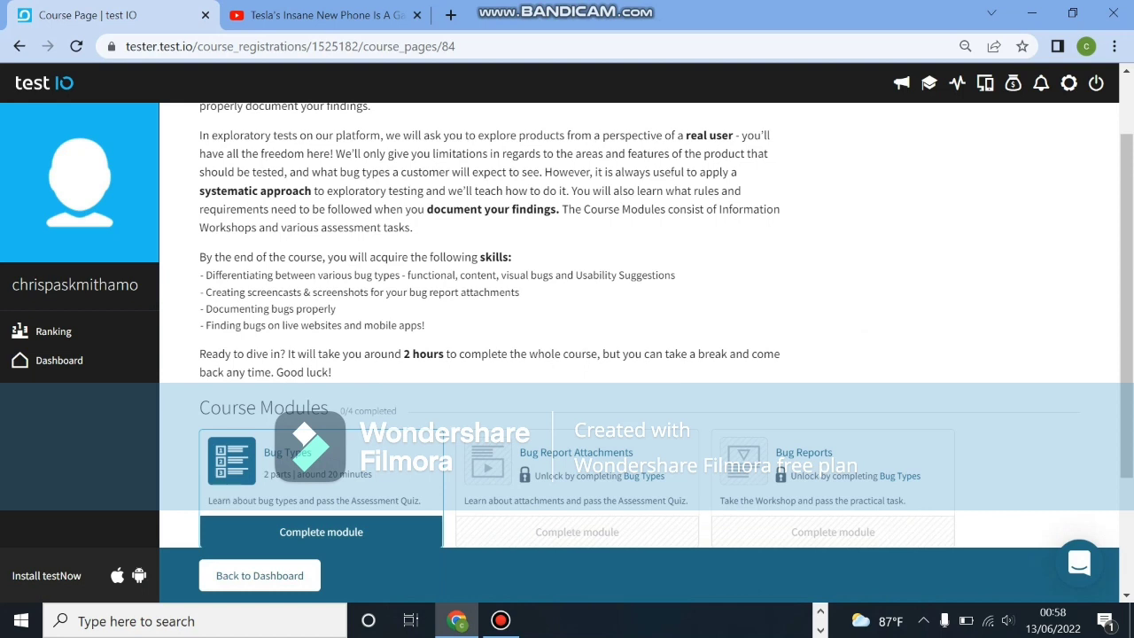
{"action": "scroll", "coordinate": [620, 354], "scroll_direction": "down", "scroll_amount": 2}
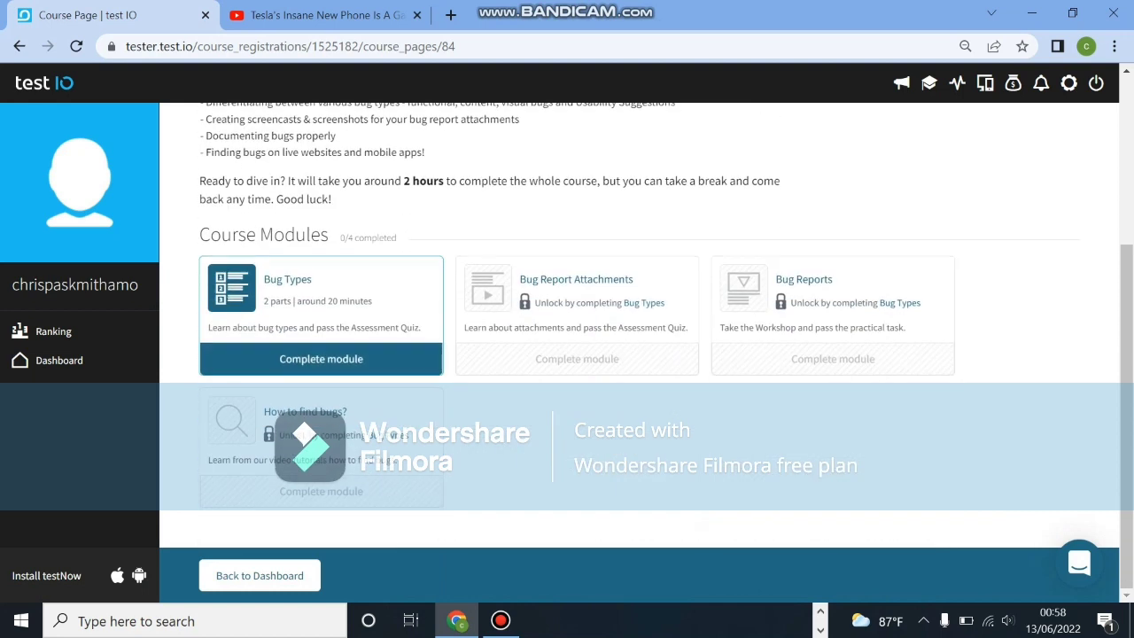
{"action": "scroll", "coordinate": [620, 354], "scroll_direction": "up", "scroll_amount": 3}
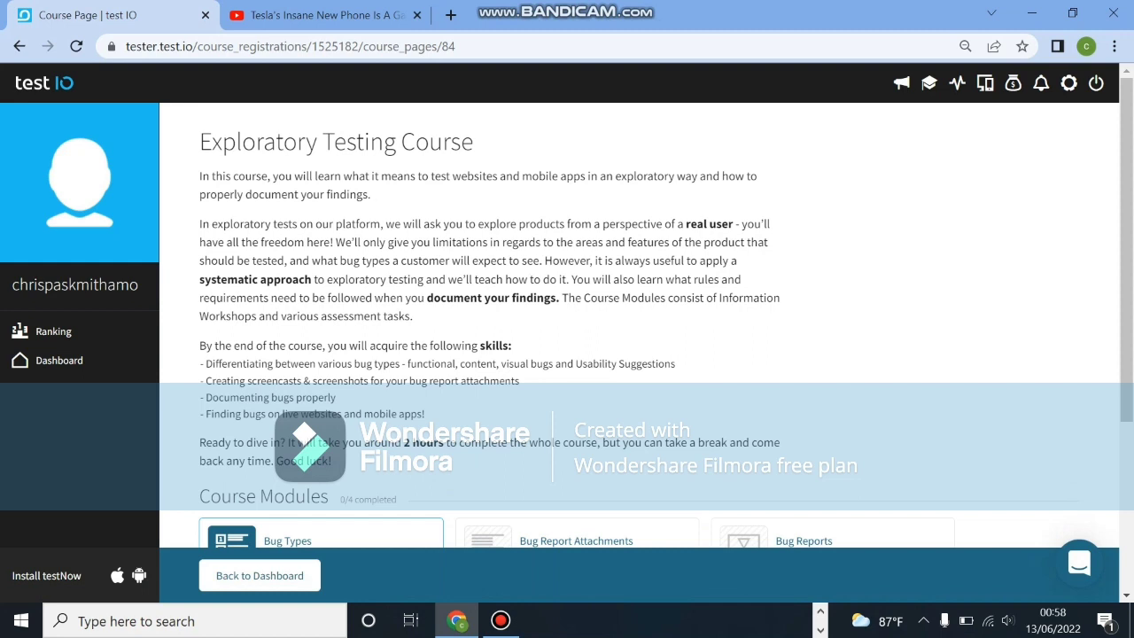
{"action": "scroll", "coordinate": [638, 325], "scroll_direction": "down", "scroll_amount": 2}
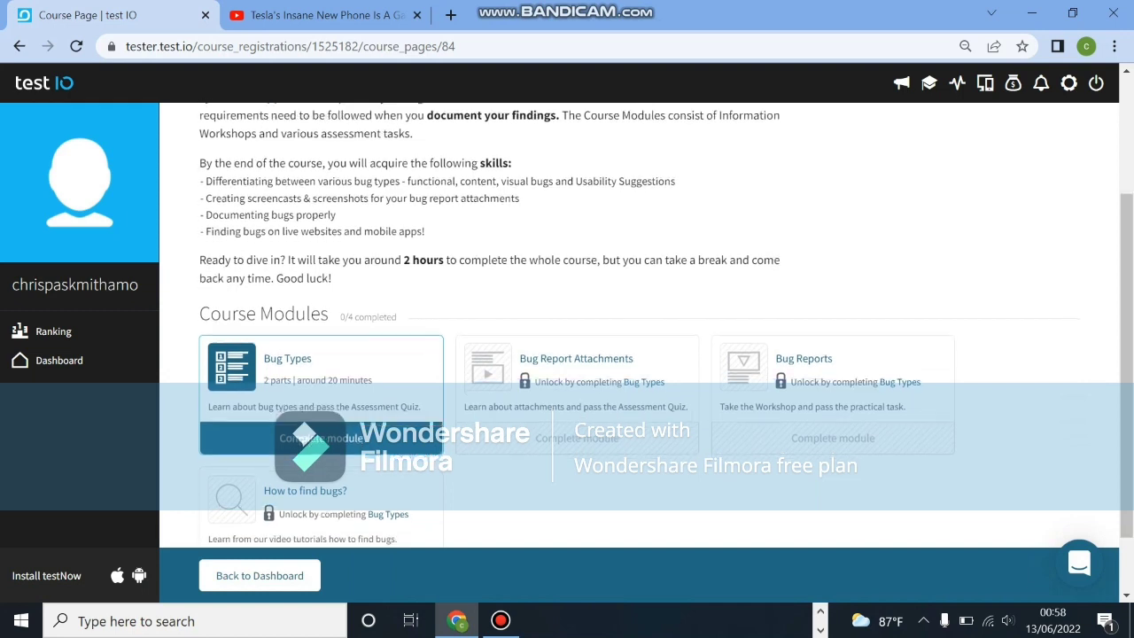
{"action": "scroll", "coordinate": [567, 354], "scroll_direction": "down", "scroll_amount": 1}
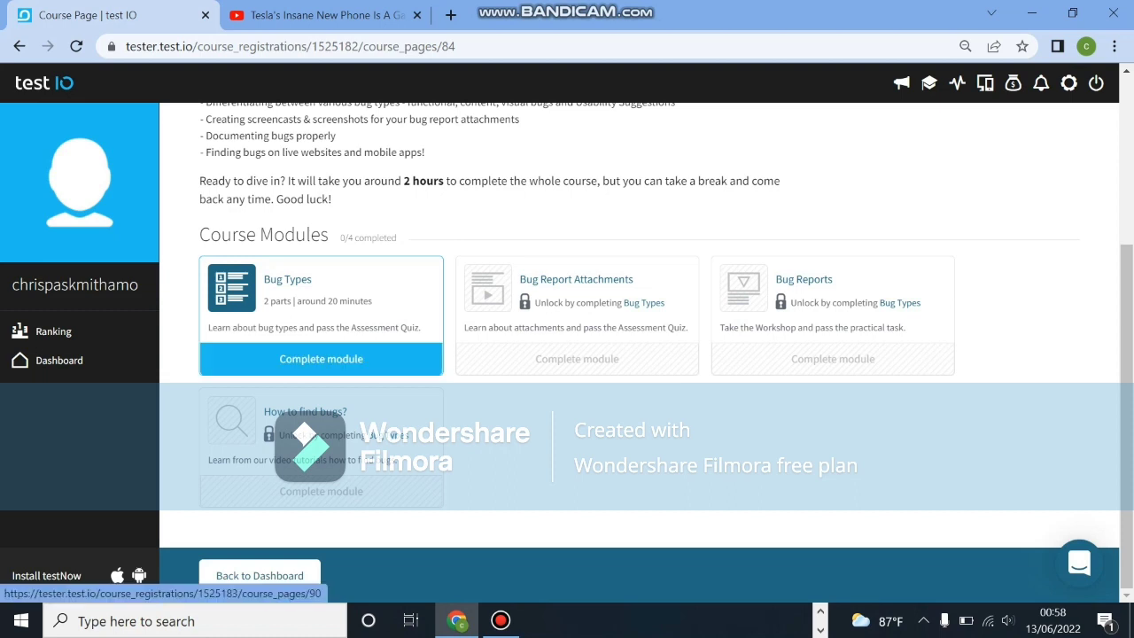
Step: Open the Bug Types module of the course and start its quiz
{"action": "left_click", "coordinate": [320, 358]}
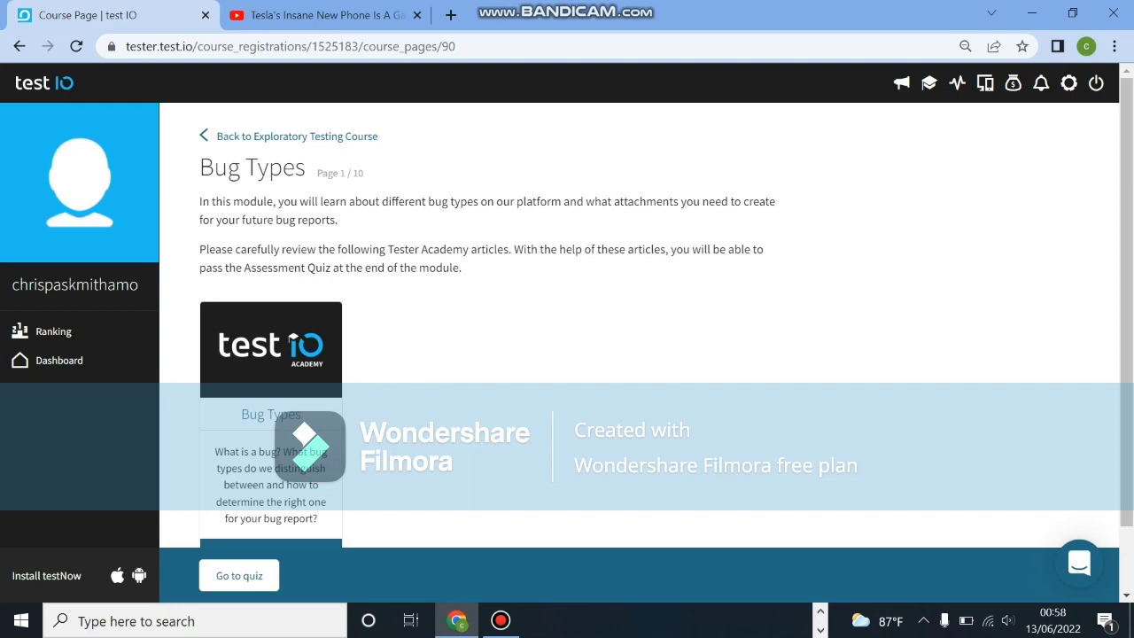
{"action": "scroll", "coordinate": [637, 354], "scroll_direction": "down", "scroll_amount": 1}
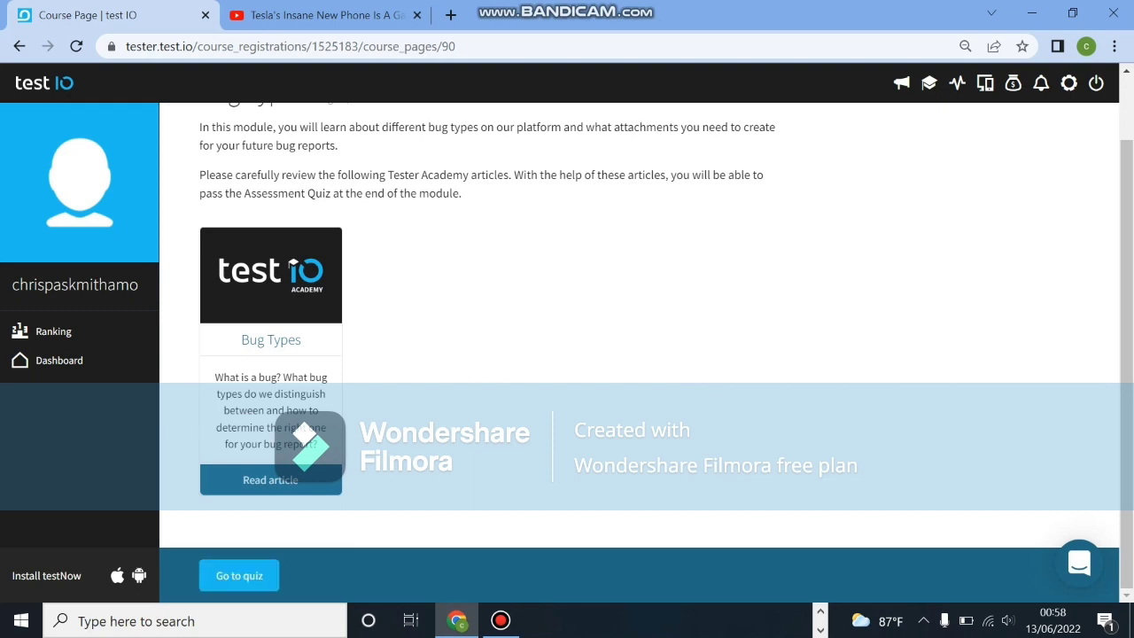
{"action": "left_click", "coordinate": [239, 576]}
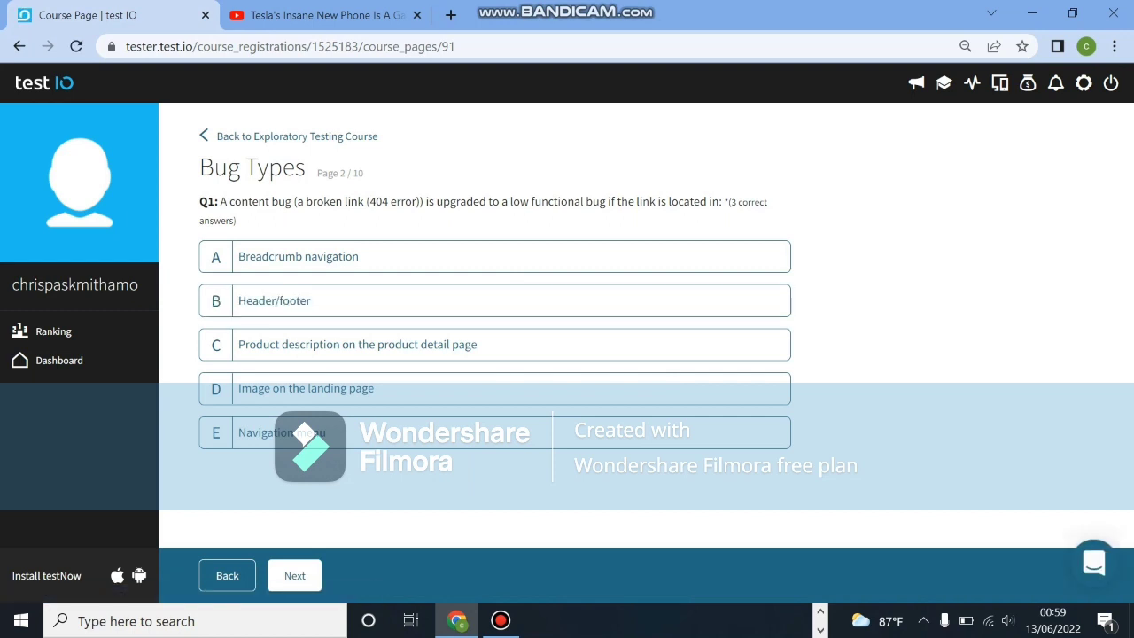
Step: Answer Q1 with Header/footer, Breadcrumb navigation and Navigation menu, and continue to the following question
{"action": "mouse_move", "coordinate": [647, 12]}
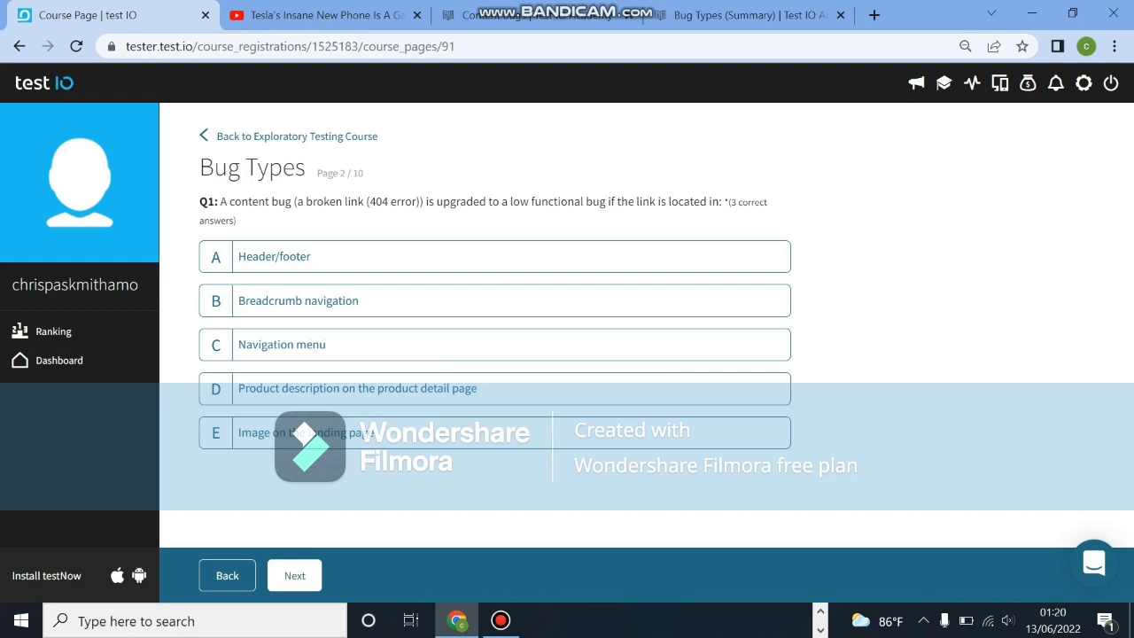
{"action": "left_click", "coordinate": [494, 256]}
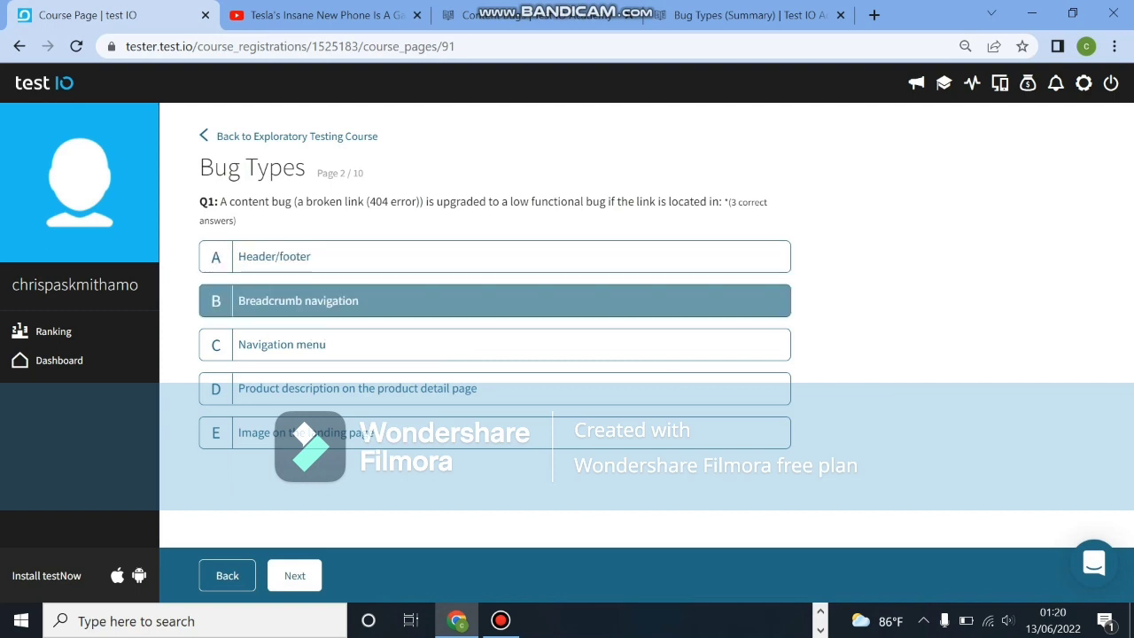
{"action": "left_click", "coordinate": [495, 257]}
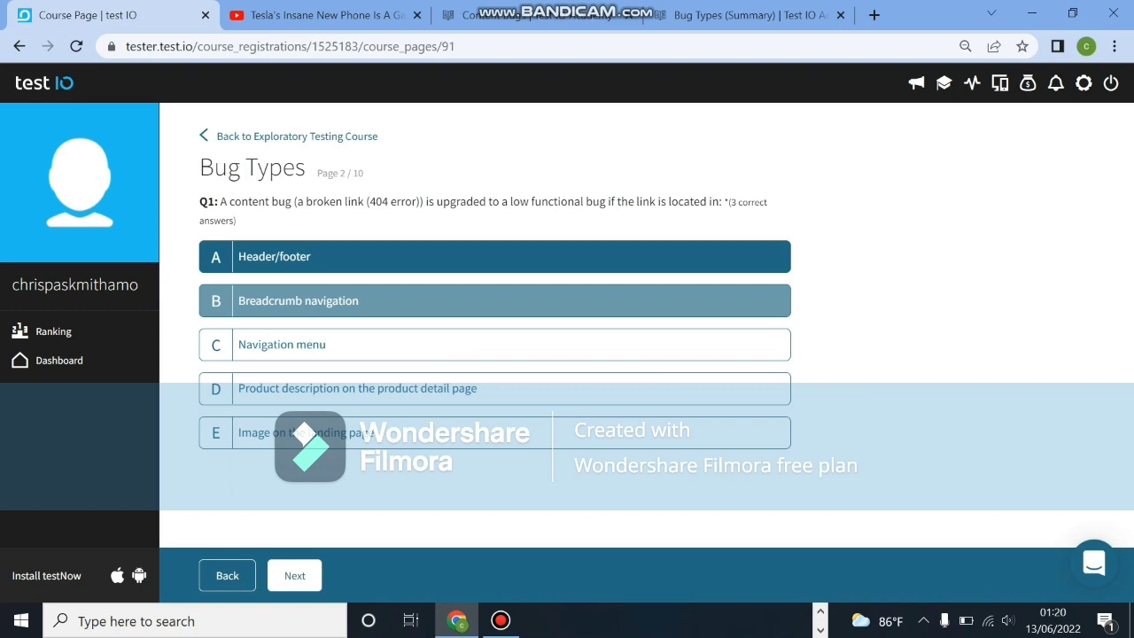
{"action": "left_click", "coordinate": [494, 301]}
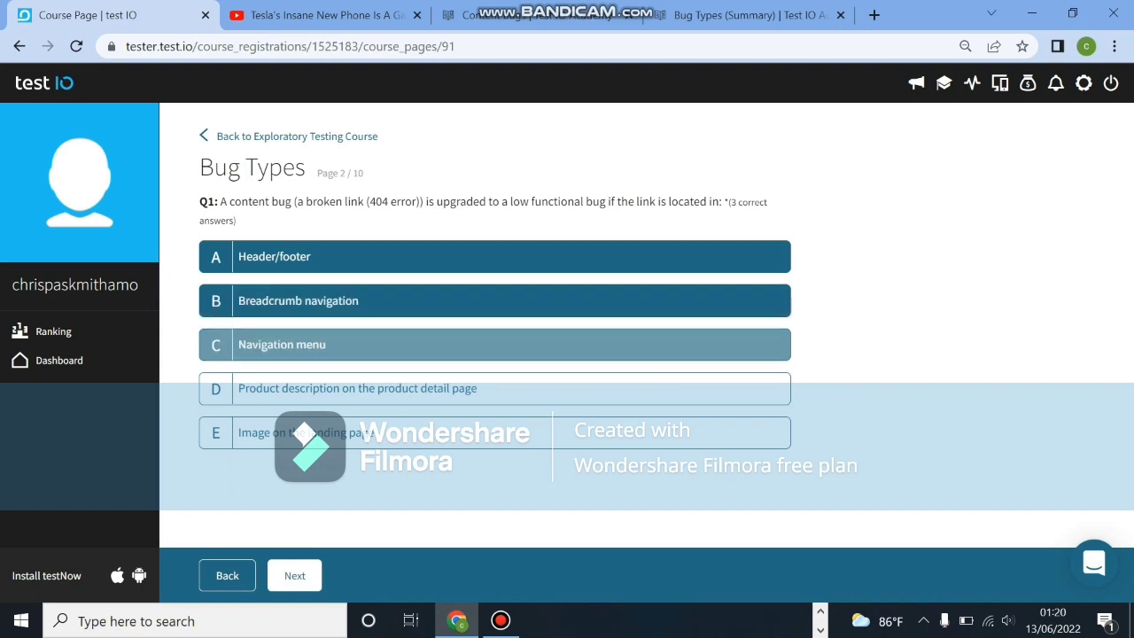
{"action": "left_click", "coordinate": [494, 345]}
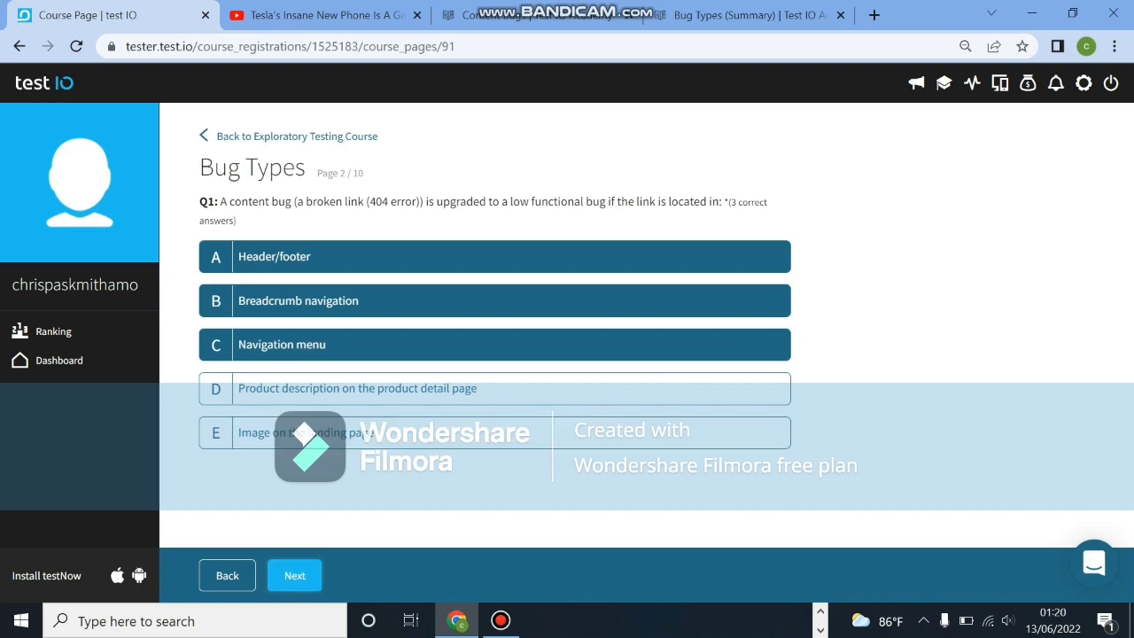
{"action": "left_click", "coordinate": [294, 575]}
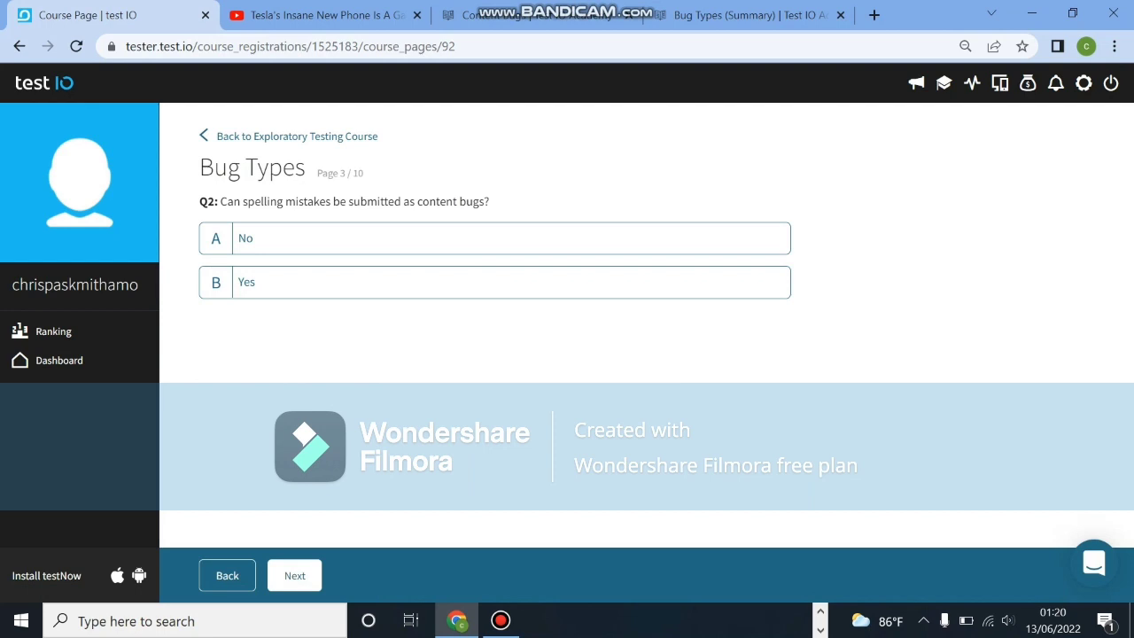
Step: Answer No to Q2 on submitting spelling mistakes as content bugs, and continue to the following question
{"action": "left_click", "coordinate": [495, 282]}
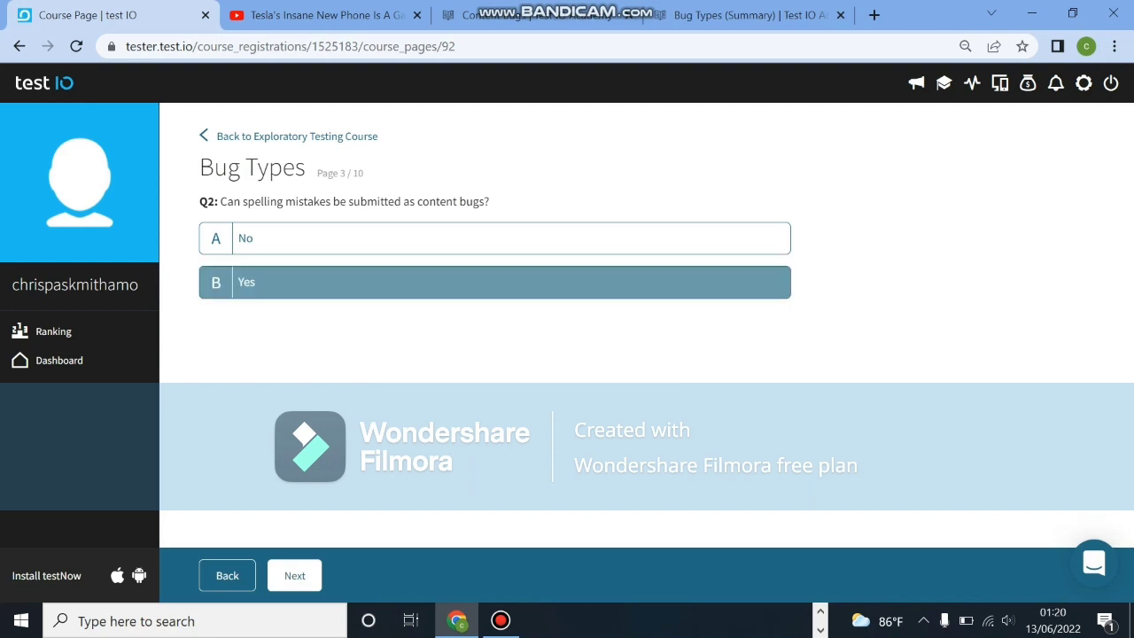
{"action": "left_click", "coordinate": [495, 238]}
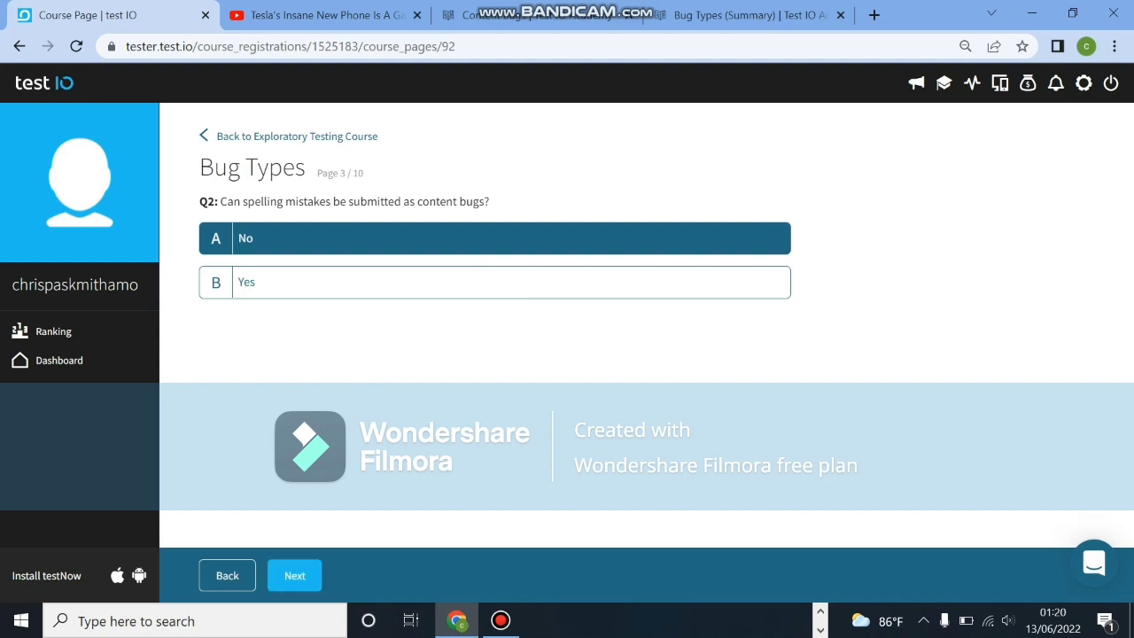
{"action": "left_click", "coordinate": [294, 575]}
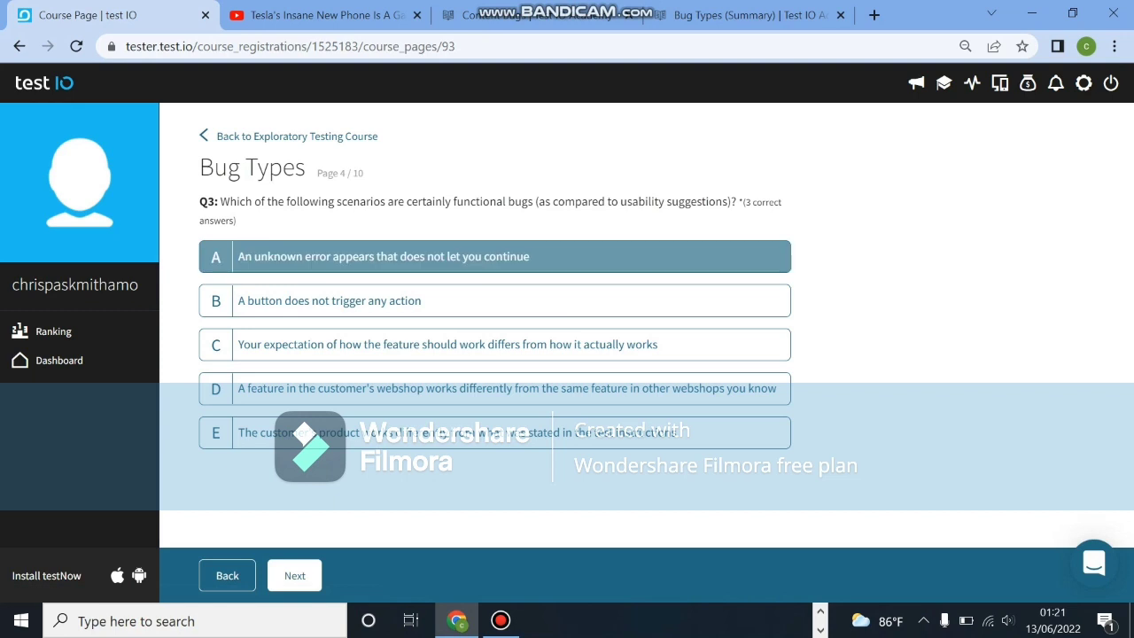
Step: Answer Q3 with the unknown blocking error, the button triggering no action and the product deviating from the test instructions, and continue
{"action": "left_click", "coordinate": [494, 257]}
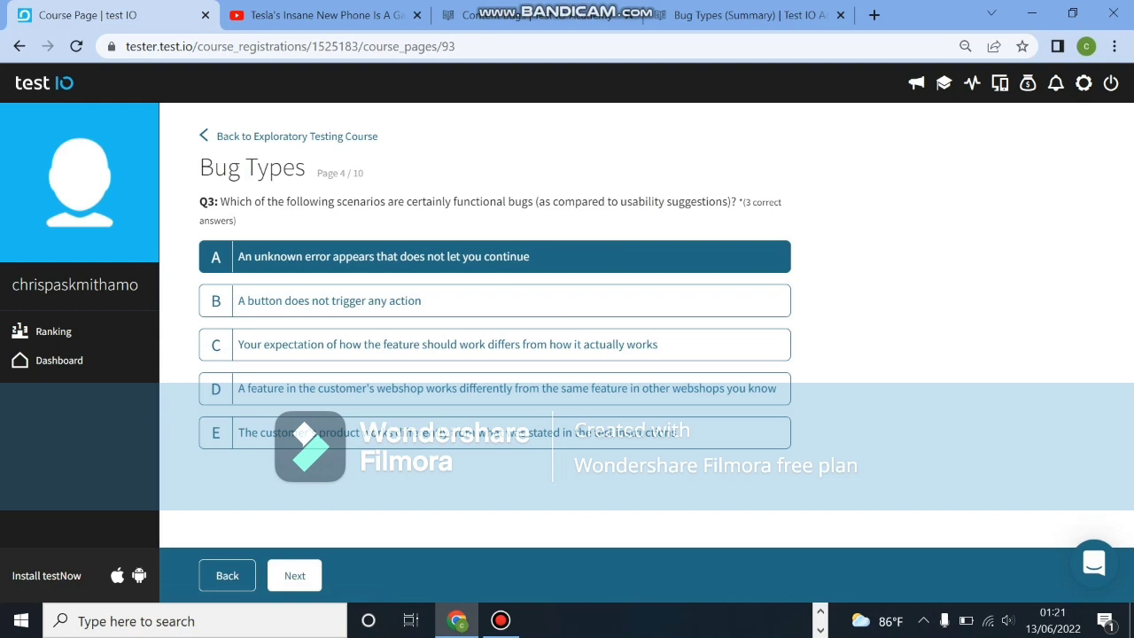
{"action": "left_click", "coordinate": [495, 256]}
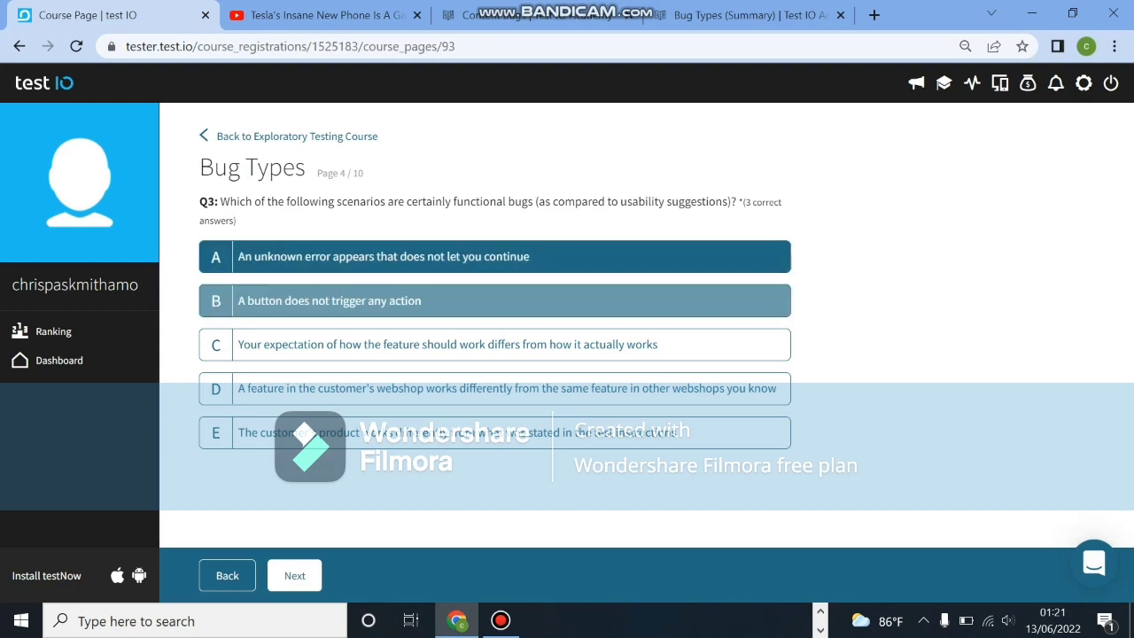
{"action": "double_click", "coordinate": [494, 301]}
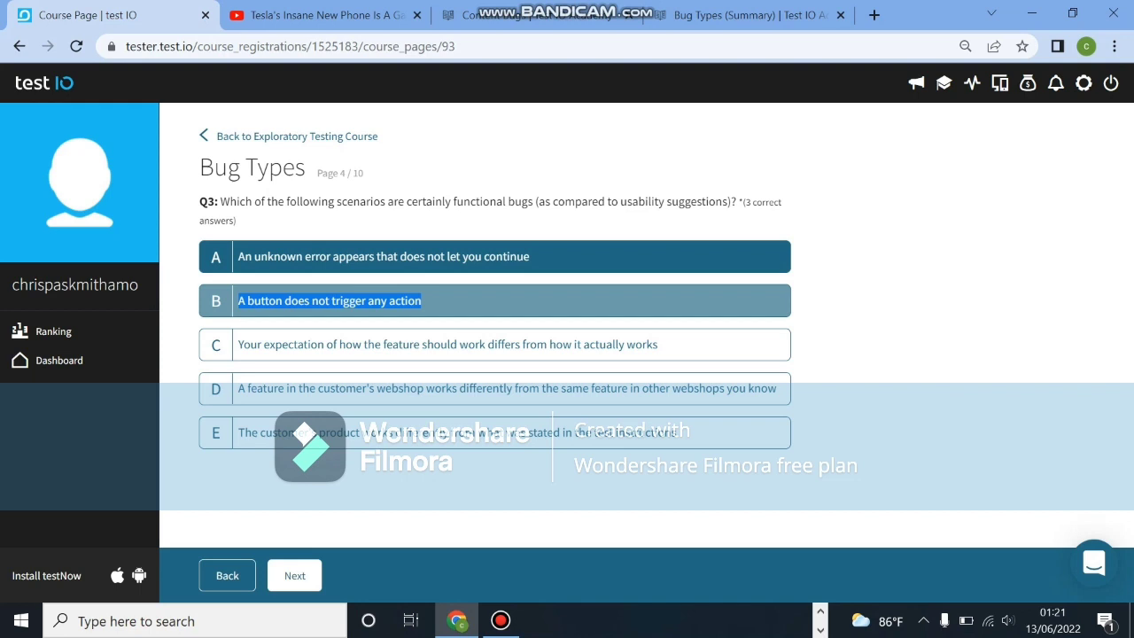
{"action": "left_click", "coordinate": [329, 300]}
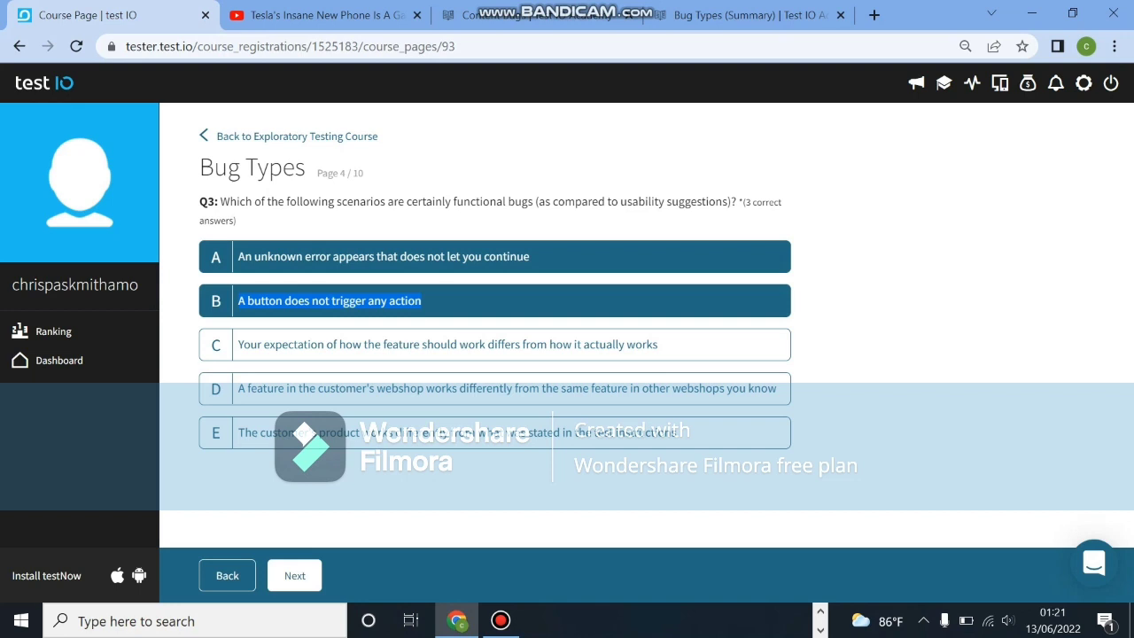
{"action": "left_click", "coordinate": [494, 433]}
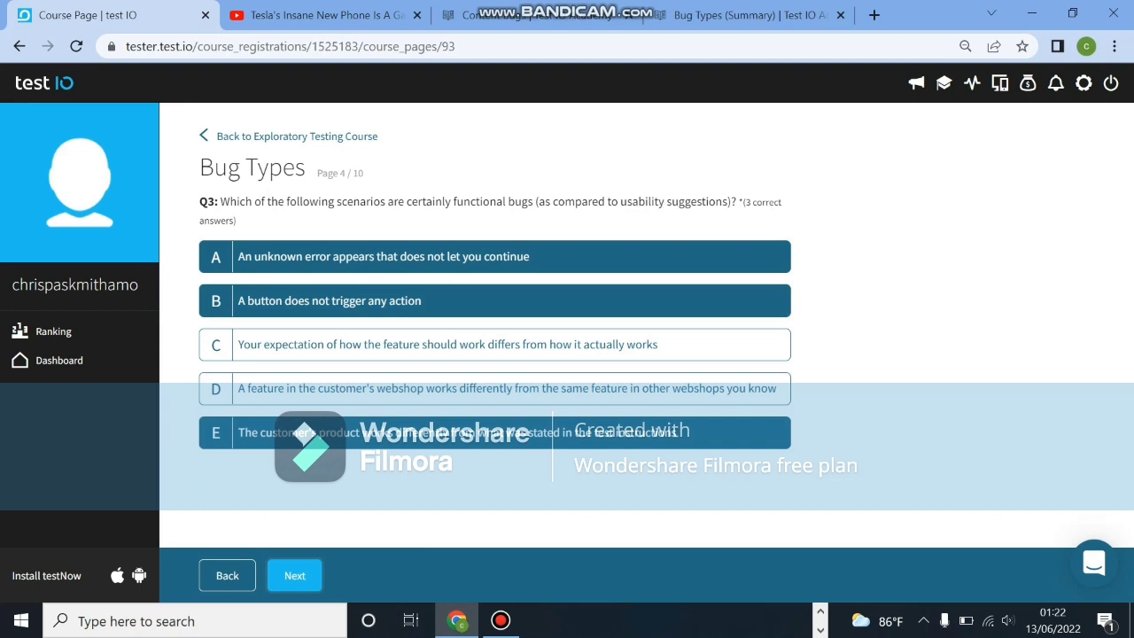
{"action": "left_click", "coordinate": [294, 575]}
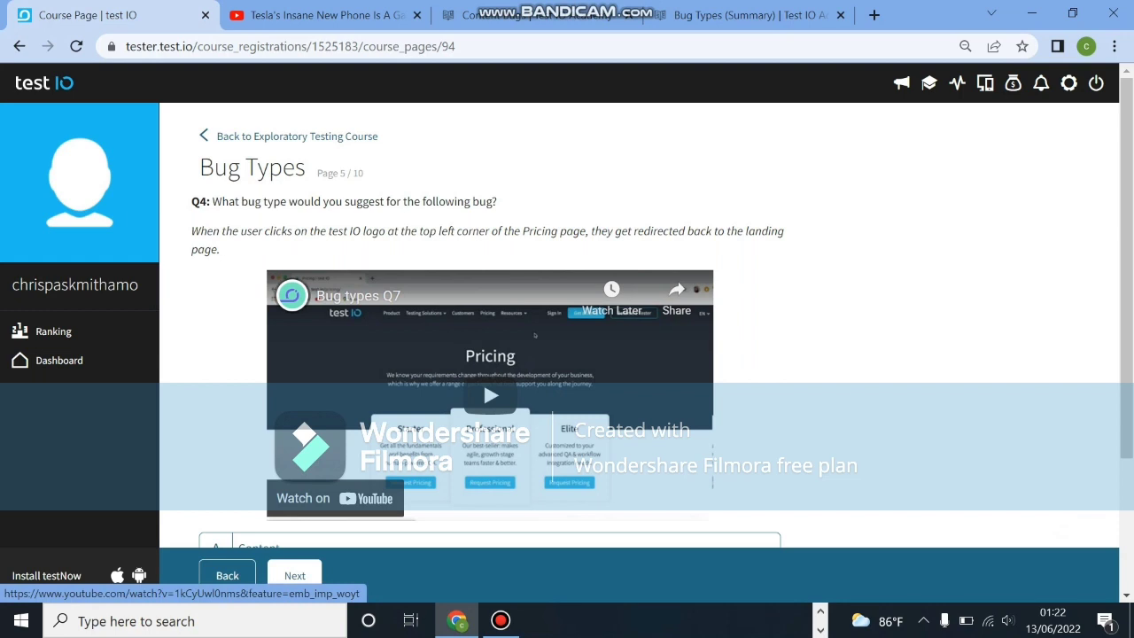
Step: Watch the Q4 bug video in full screen and submit Not a bug as the answer
{"action": "scroll", "coordinate": [489, 398], "scroll_direction": "down", "scroll_amount": 2}
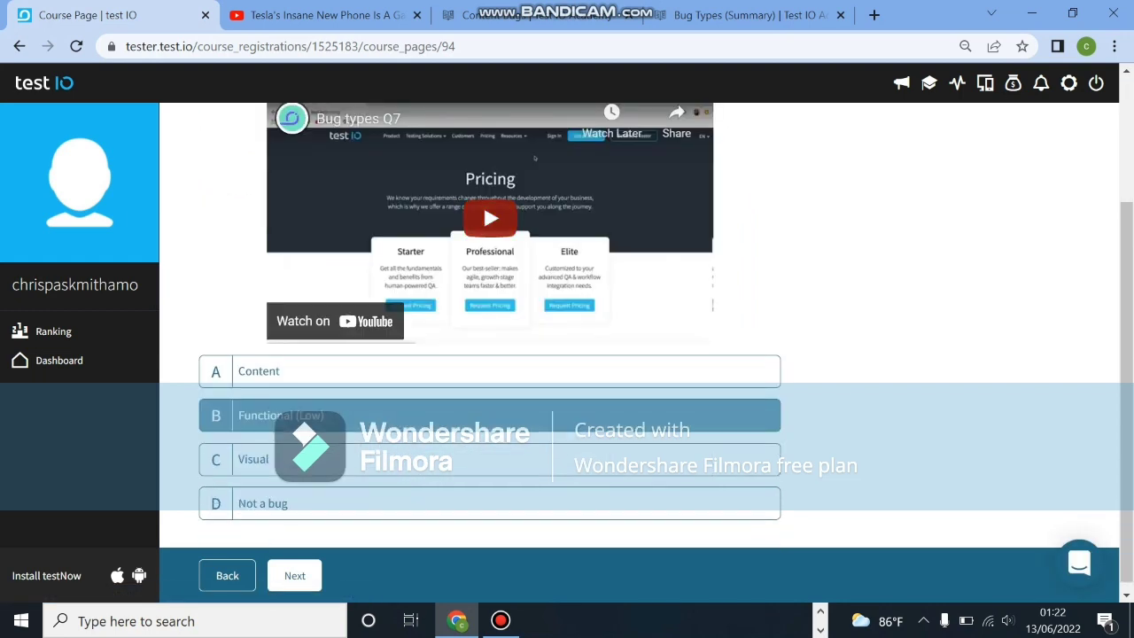
{"action": "left_click", "coordinate": [490, 218]}
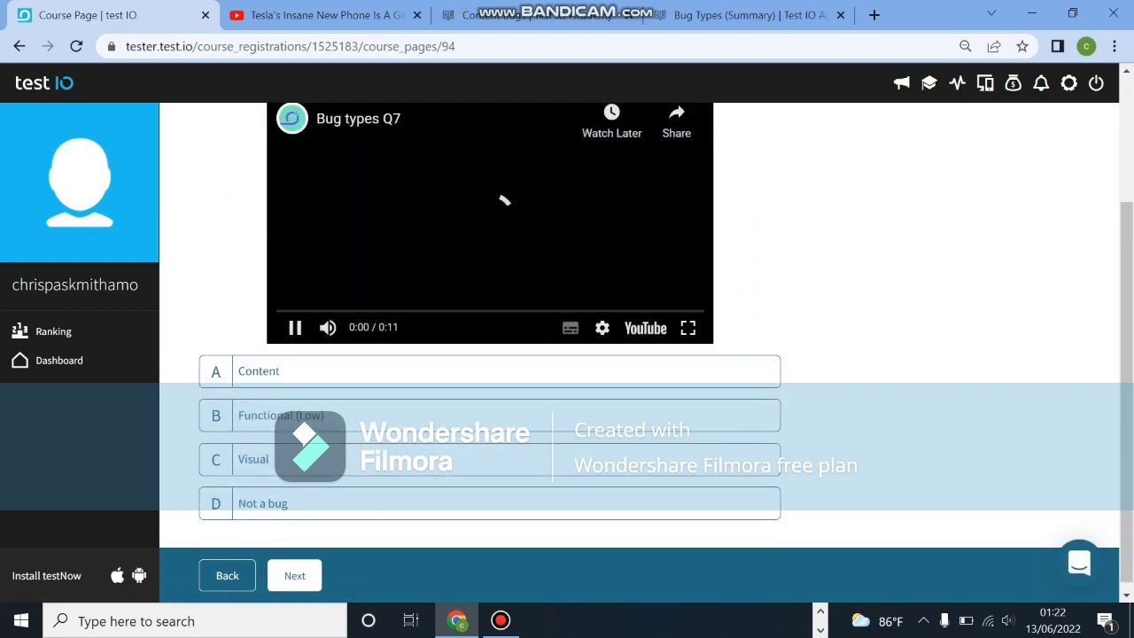
{"action": "left_click", "coordinate": [687, 327]}
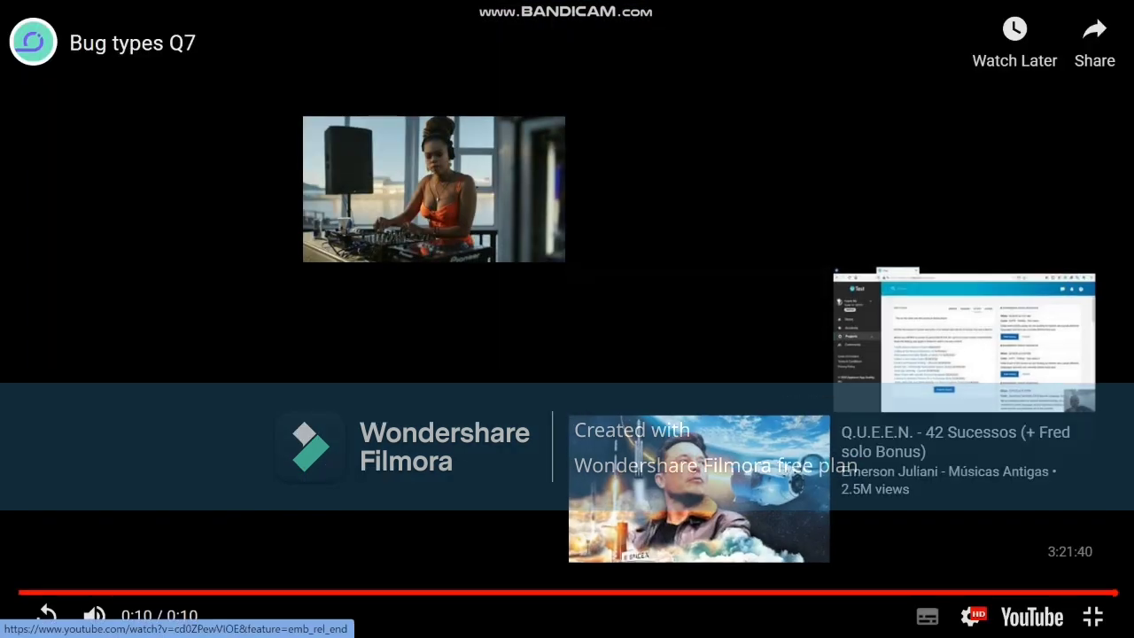
{"action": "left_click", "coordinate": [1092, 616]}
{"action": "scroll", "coordinate": [567, 354], "scroll_direction": "down", "scroll_amount": 2}
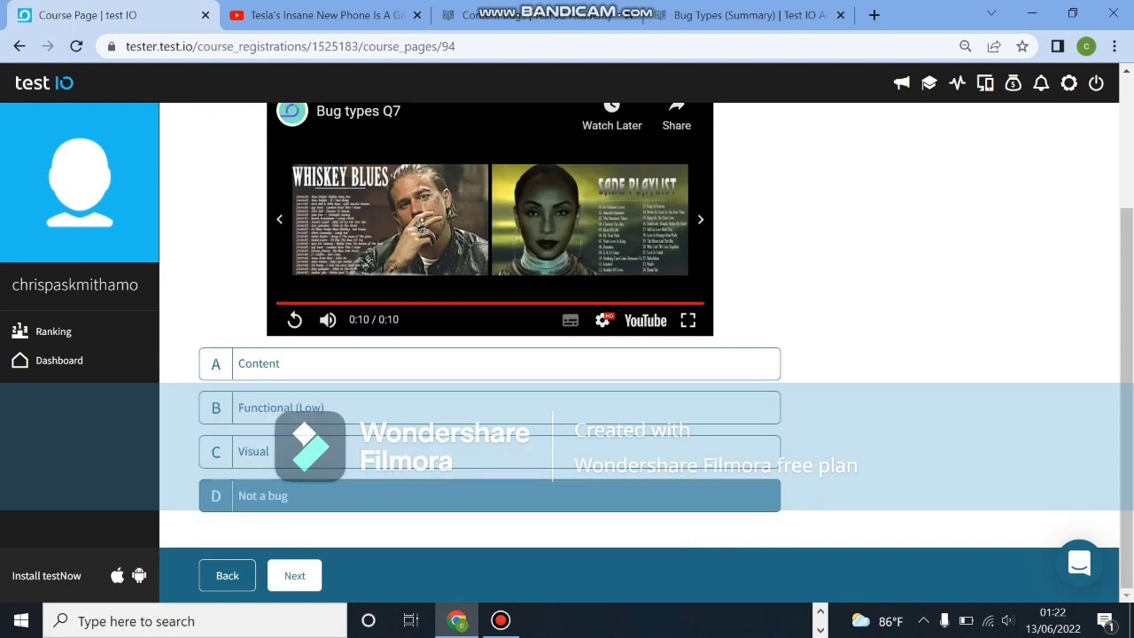
{"action": "left_click", "coordinate": [295, 574]}
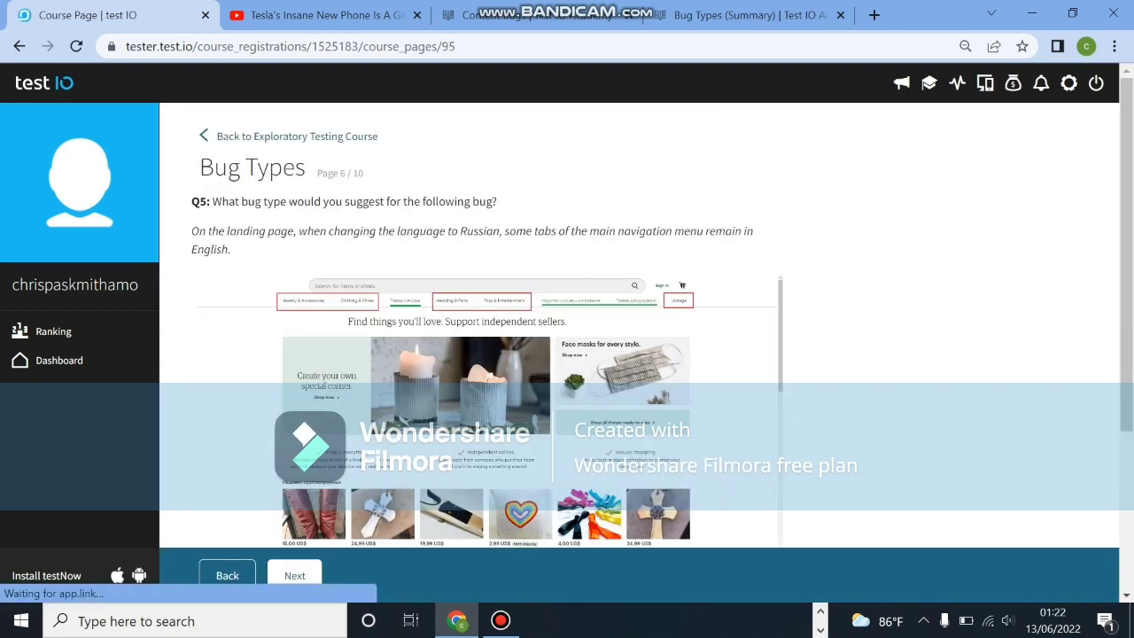
Step: Answer Q5 on the navigation tabs left in English after switching to Russian with Content, and continue to the following question
{"action": "scroll", "coordinate": [487, 354], "scroll_direction": "down", "scroll_amount": 1}
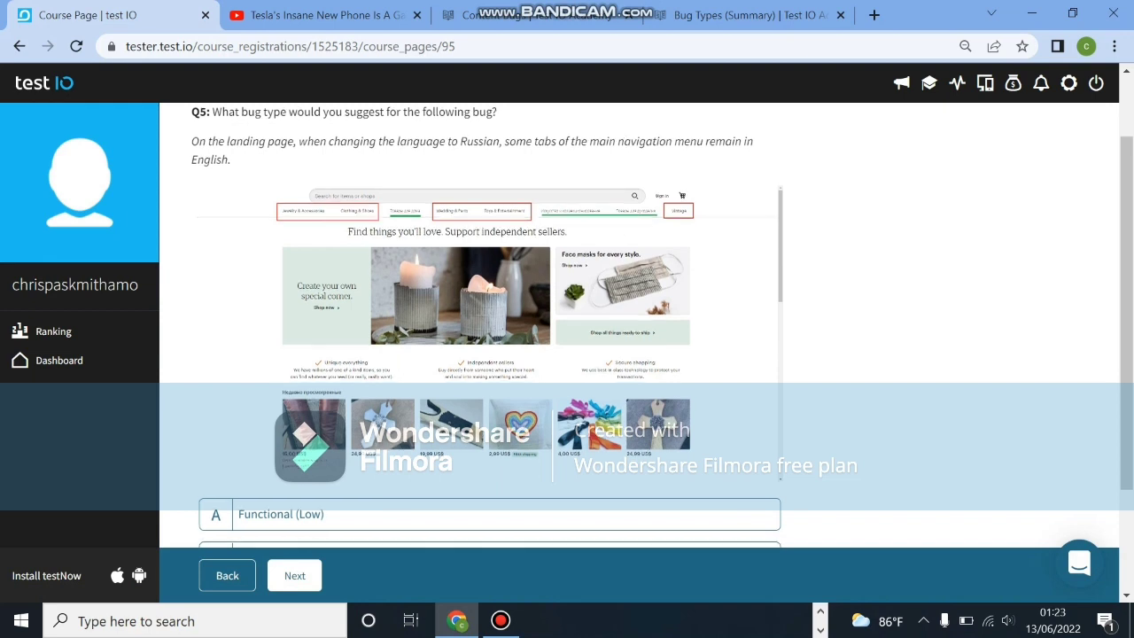
{"action": "scroll", "coordinate": [487, 327], "scroll_direction": "down", "scroll_amount": 1}
{"action": "scroll", "coordinate": [487, 328], "scroll_direction": "up", "scroll_amount": 2}
{"action": "scroll", "coordinate": [487, 328], "scroll_direction": "down", "scroll_amount": 1}
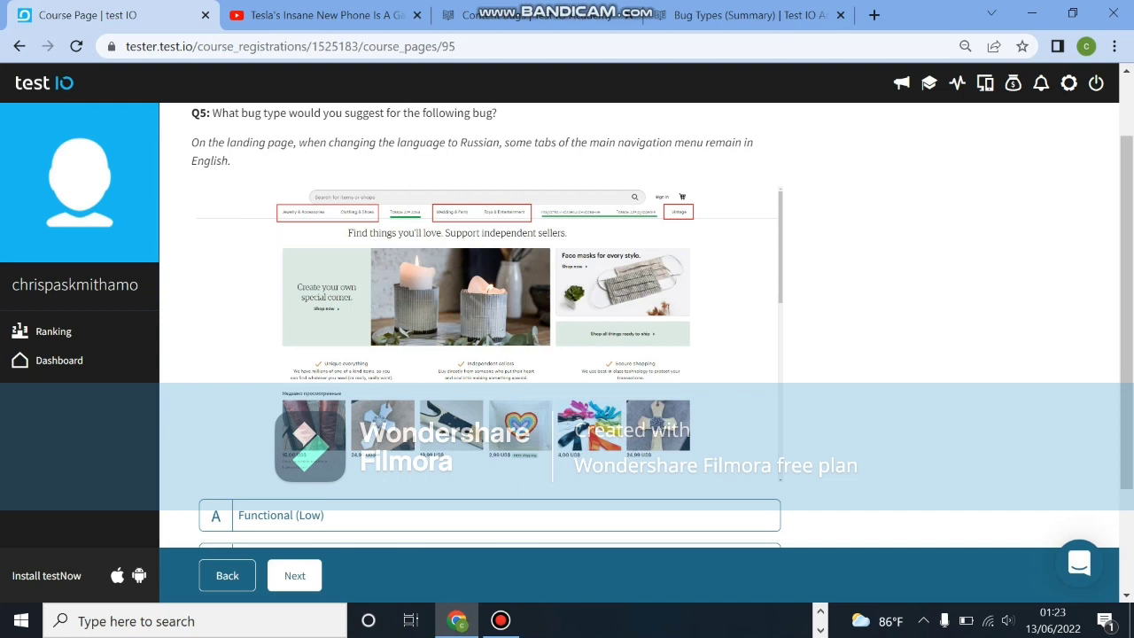
{"action": "scroll", "coordinate": [487, 327], "scroll_direction": "down", "scroll_amount": 2}
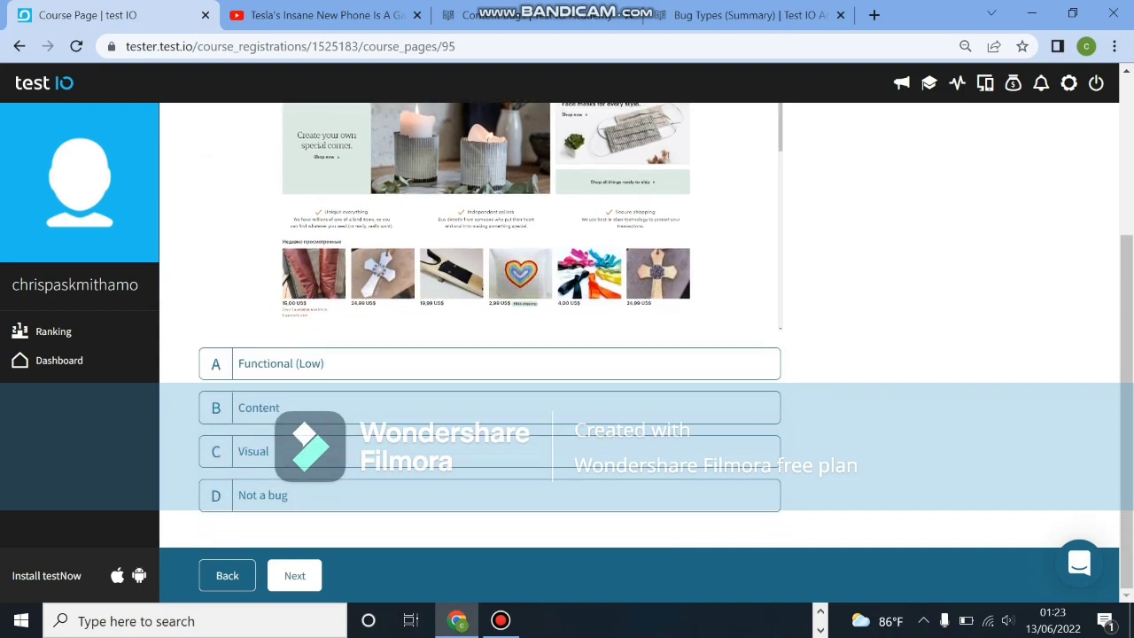
{"action": "scroll", "coordinate": [487, 327], "scroll_direction": "up", "scroll_amount": 2}
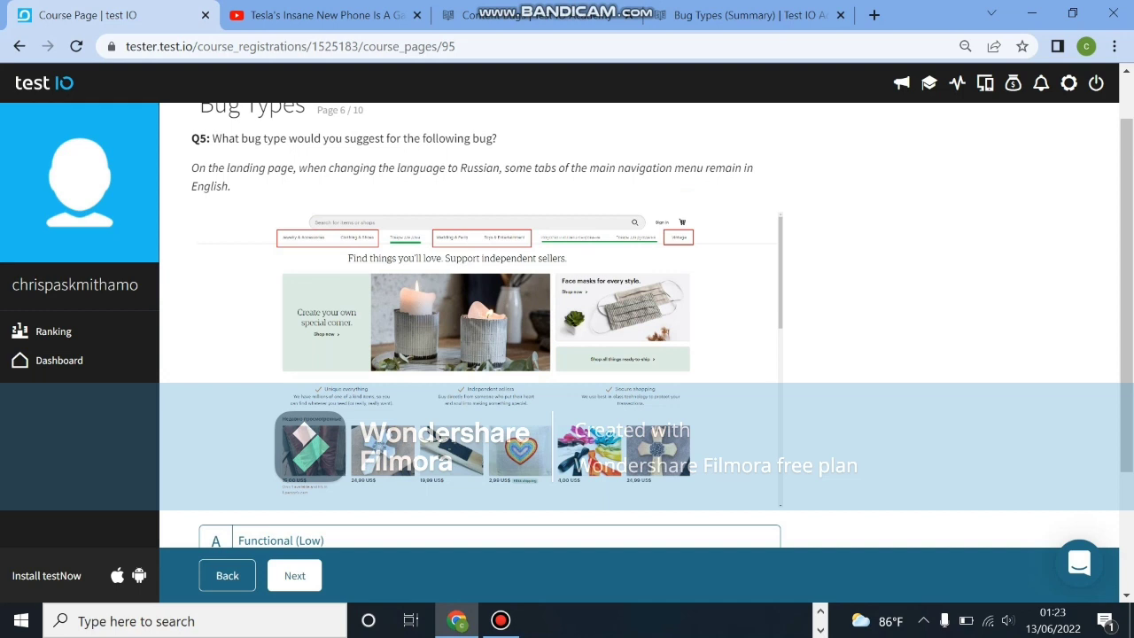
{"action": "scroll", "coordinate": [487, 328], "scroll_direction": "down", "scroll_amount": 1}
{"action": "scroll", "coordinate": [487, 327], "scroll_direction": "down", "scroll_amount": 2}
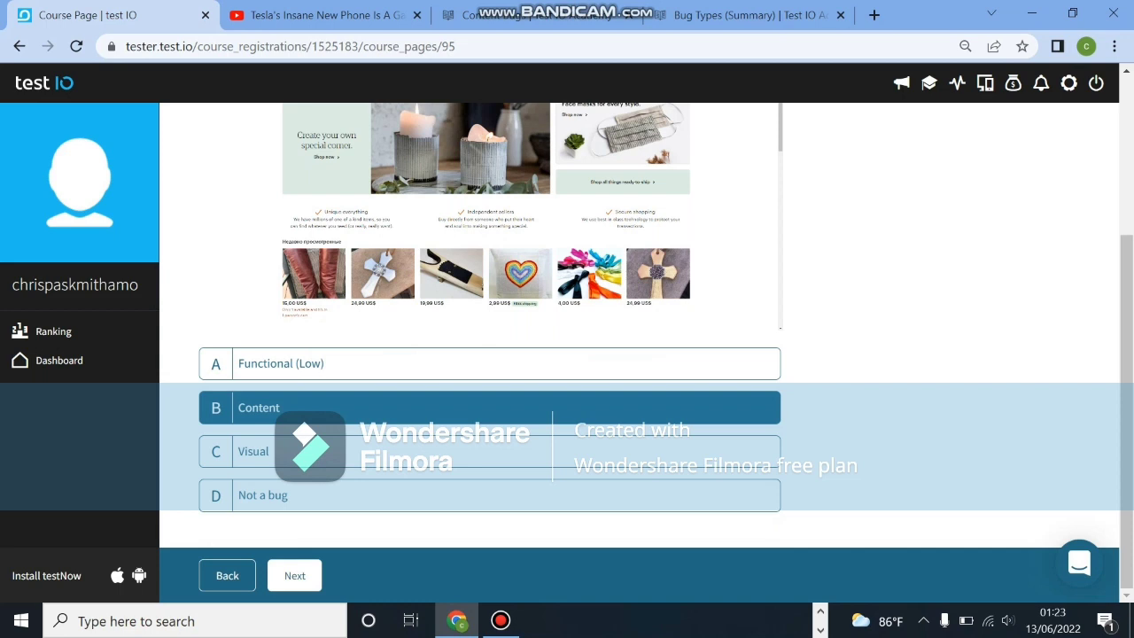
{"action": "left_click", "coordinate": [295, 575]}
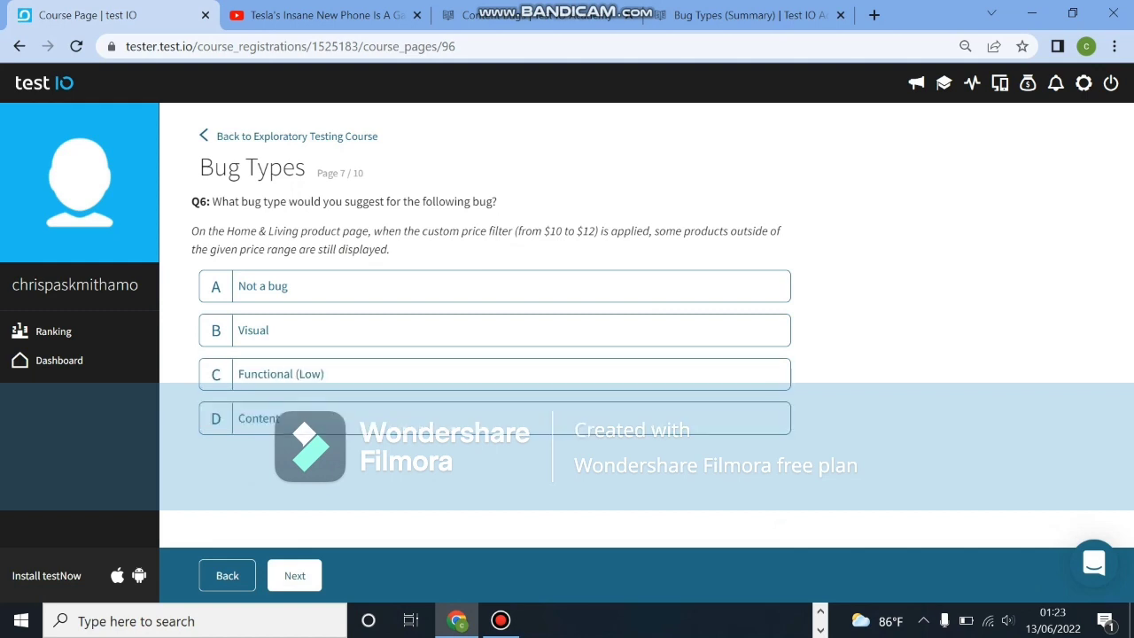
Step: Answer Q6 on the custom price filter bug with Functional (Low), and continue to the following question
{"action": "left_click", "coordinate": [494, 373]}
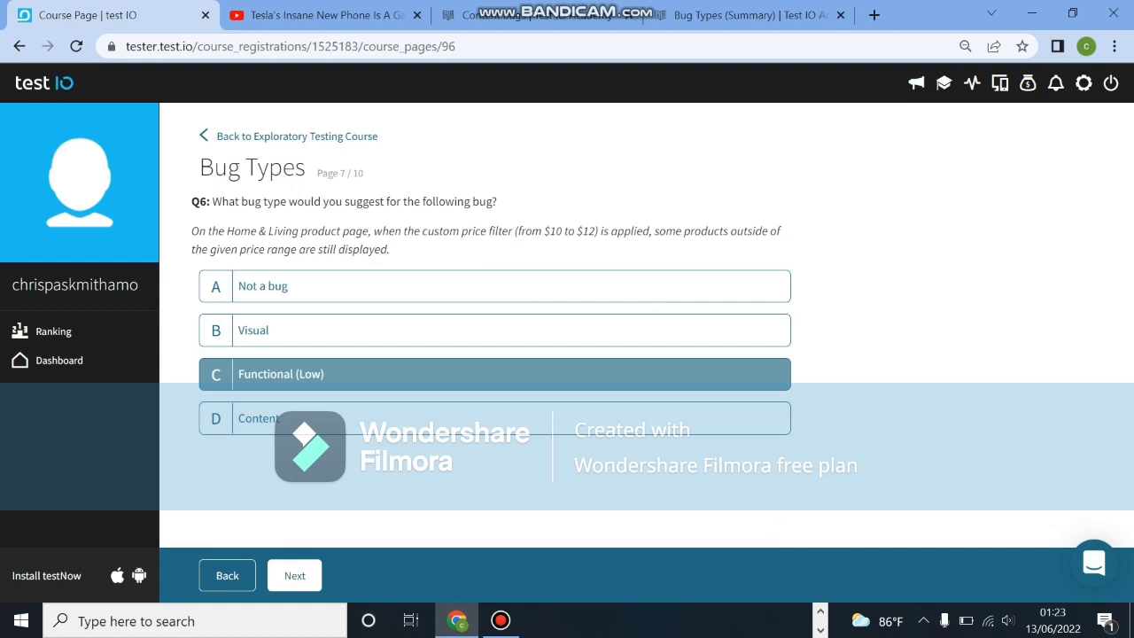
{"action": "left_click", "coordinate": [443, 418]}
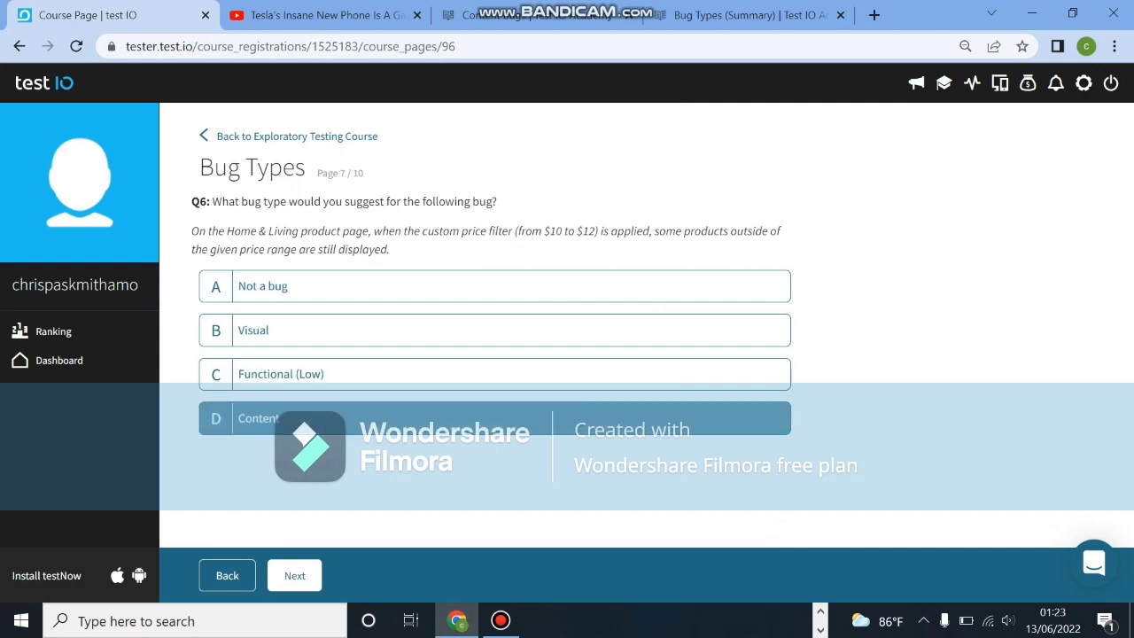
{"action": "left_click", "coordinate": [443, 373]}
{"action": "left_click", "coordinate": [294, 576]}
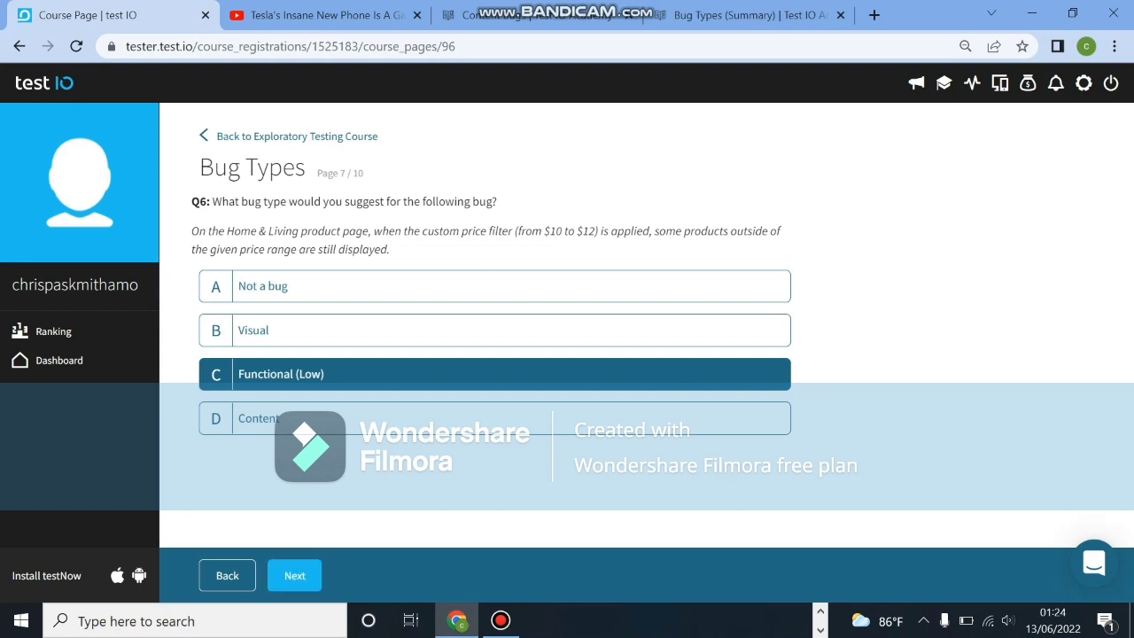
{"action": "left_click", "coordinate": [294, 575]}
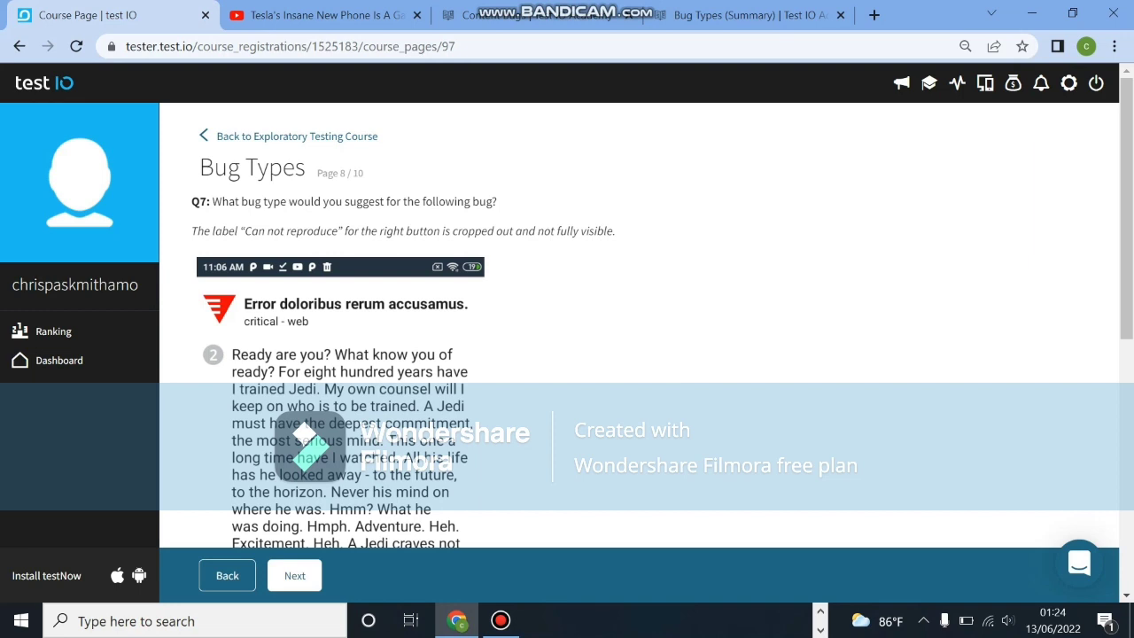
Step: Answer Q7 on the cropped "Can not reproduce" button label with Visual, and continue to the following question
{"action": "scroll", "coordinate": [567, 355], "scroll_direction": "down", "scroll_amount": 5}
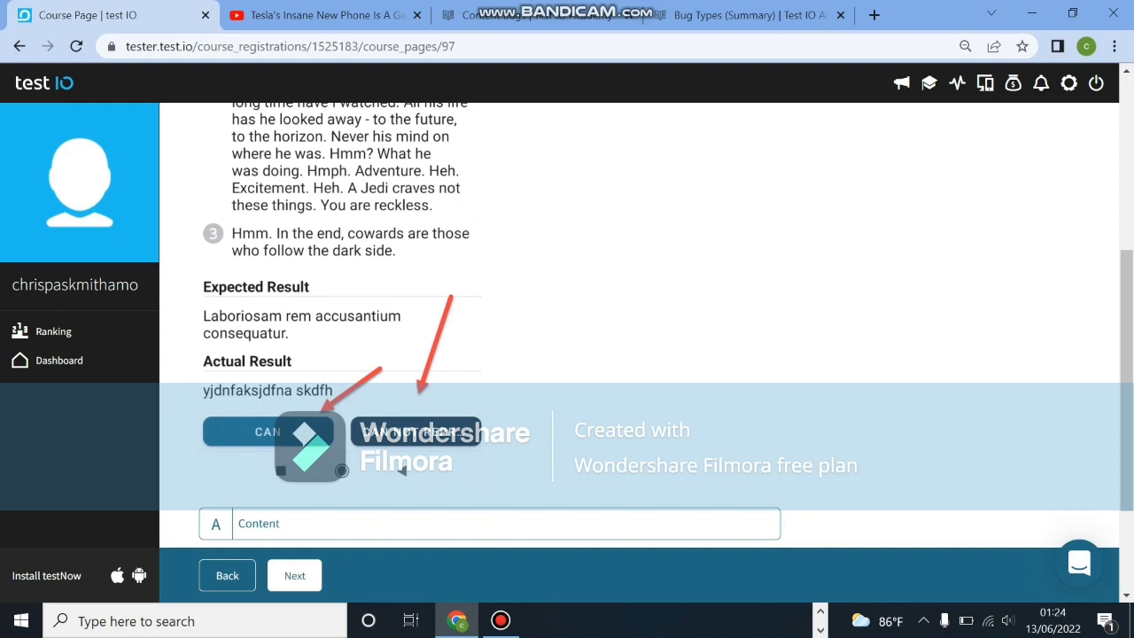
{"action": "scroll", "coordinate": [567, 310], "scroll_direction": "down", "scroll_amount": 2}
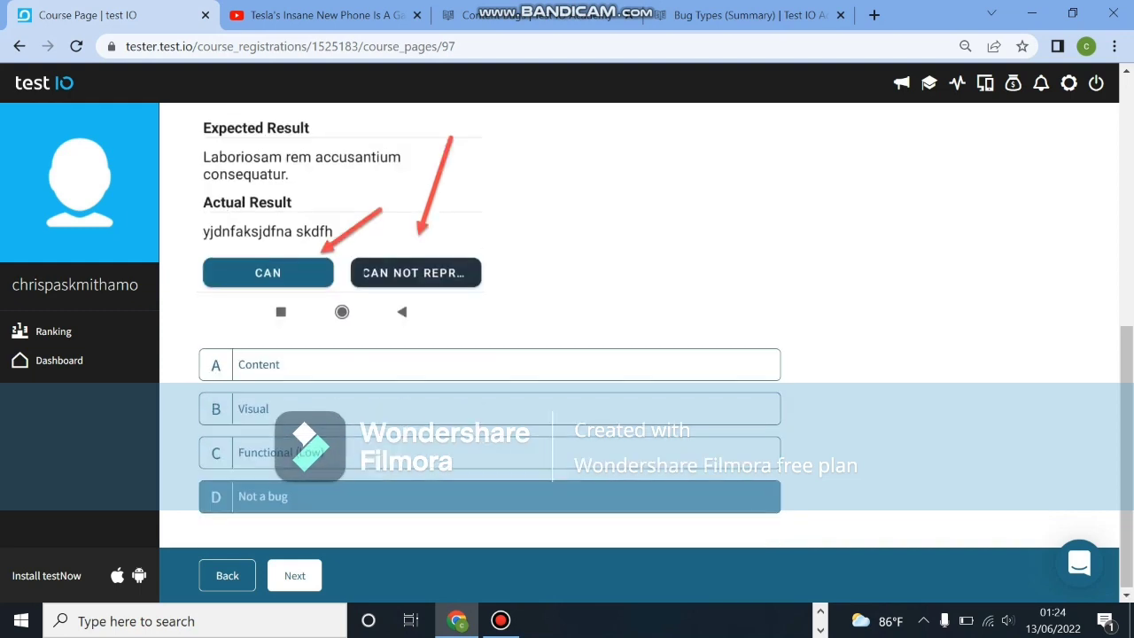
{"action": "scroll", "coordinate": [364, 273], "scroll_direction": "up", "scroll_amount": 5}
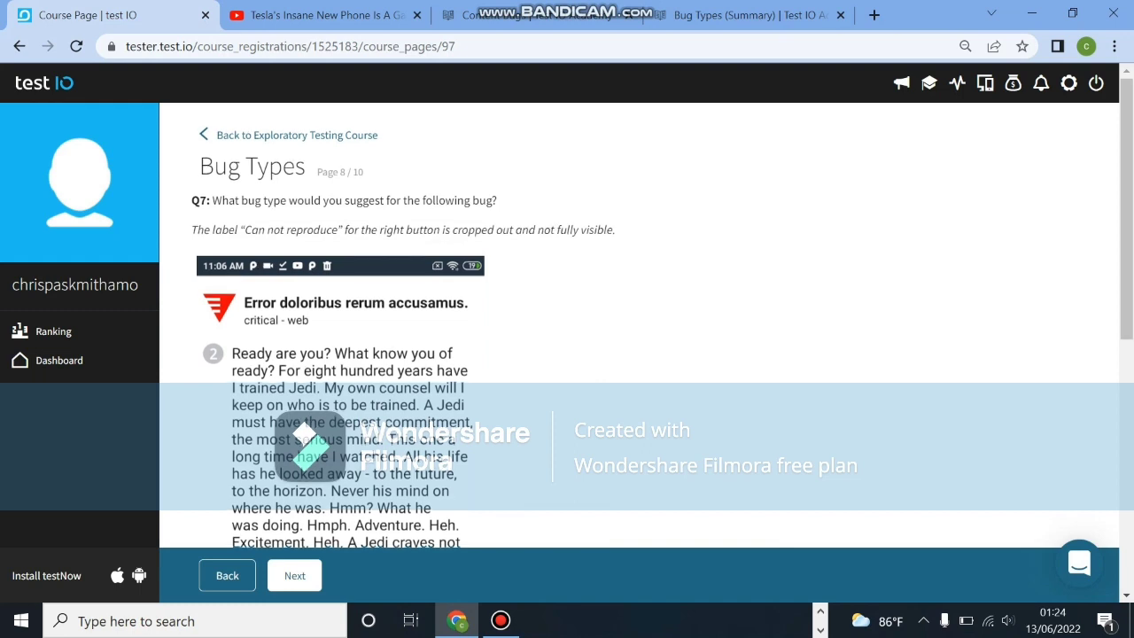
{"action": "scroll", "coordinate": [364, 336], "scroll_direction": "down", "scroll_amount": 5}
{"action": "scroll", "coordinate": [489, 337], "scroll_direction": "down", "scroll_amount": 2}
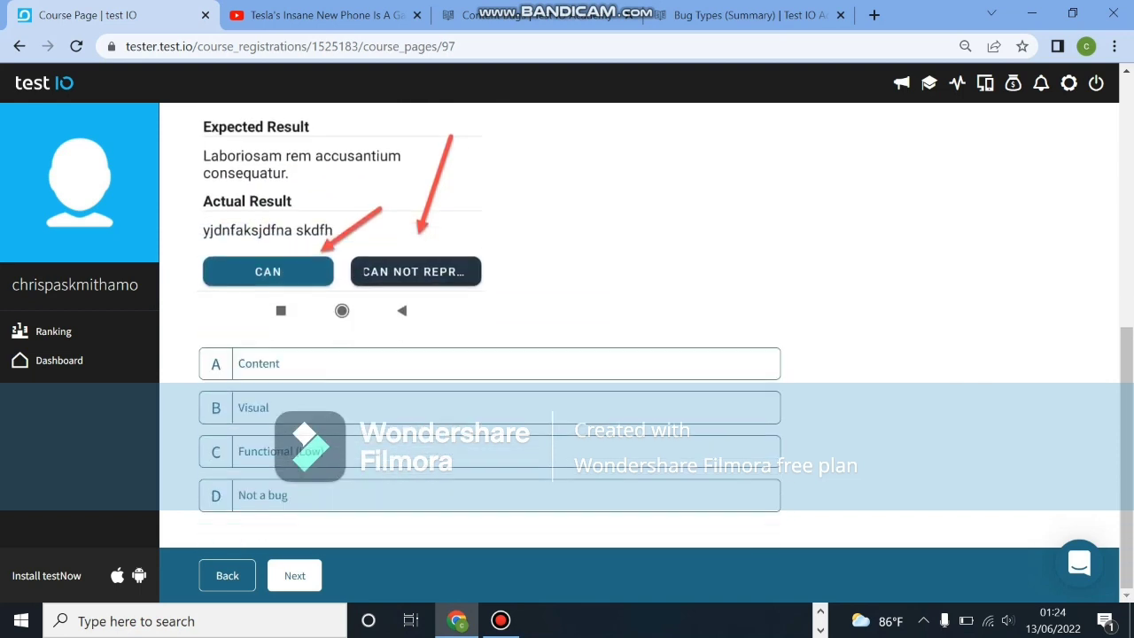
{"action": "left_click", "coordinate": [489, 408]}
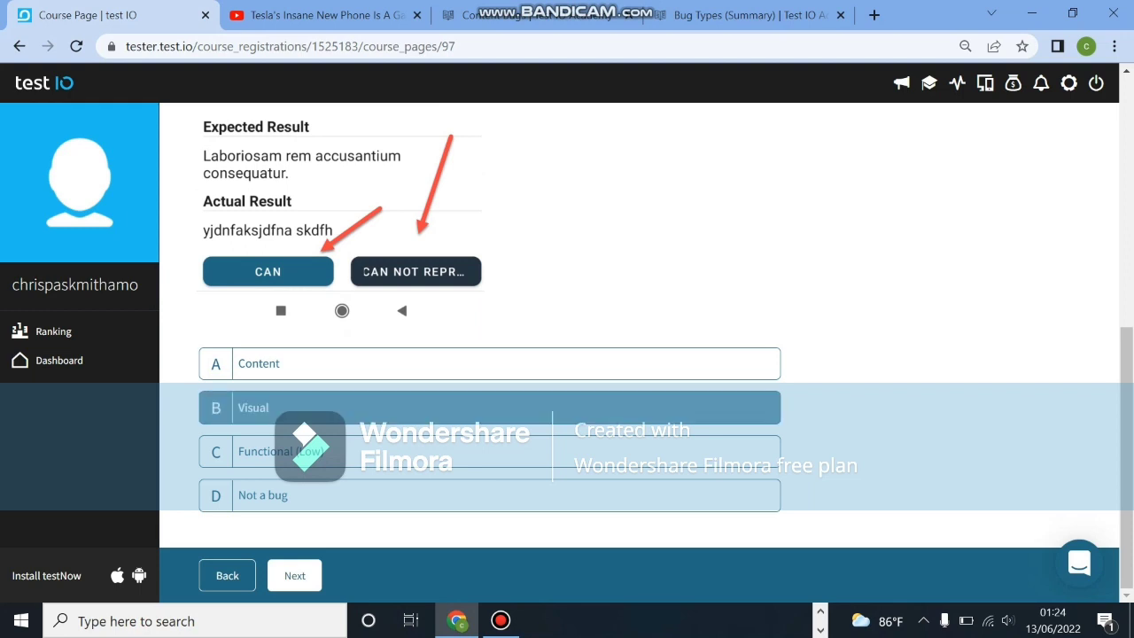
{"action": "left_click", "coordinate": [302, 407]}
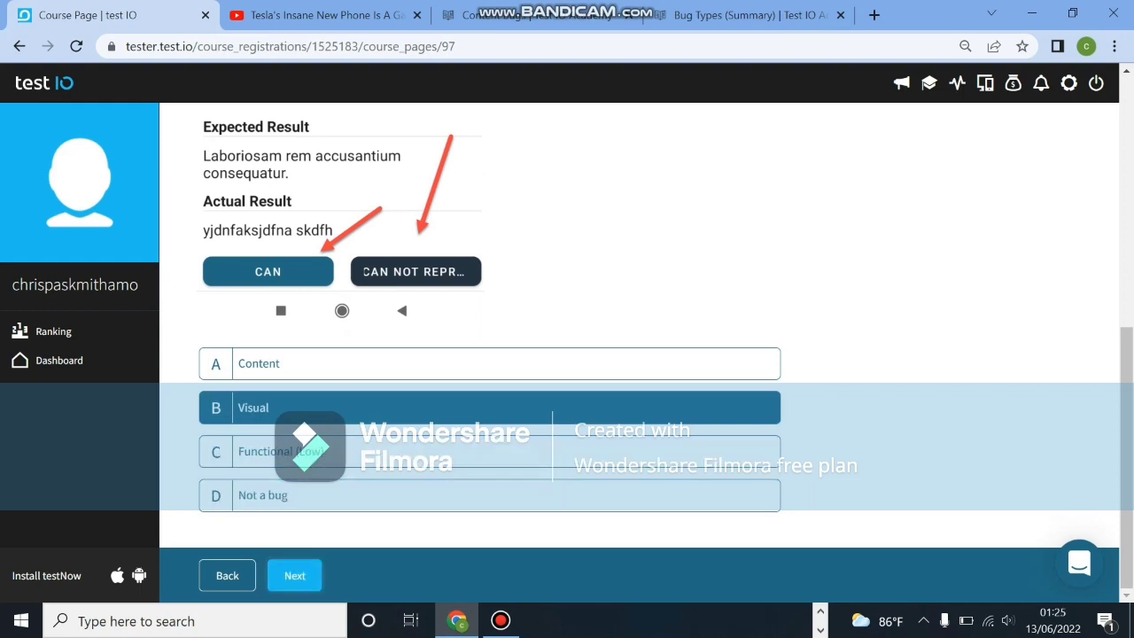
{"action": "left_click", "coordinate": [294, 575]}
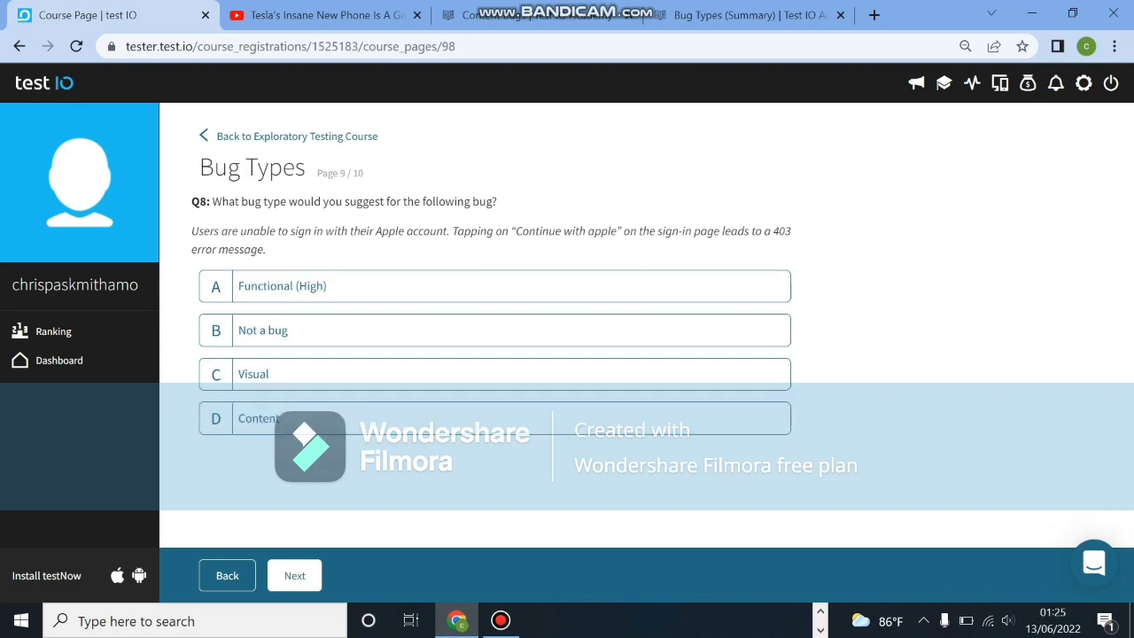
Step: Answer Q8 on the failing Apple account sign-in with Functional (High), and continue to the following question
{"action": "left_click", "coordinate": [494, 286]}
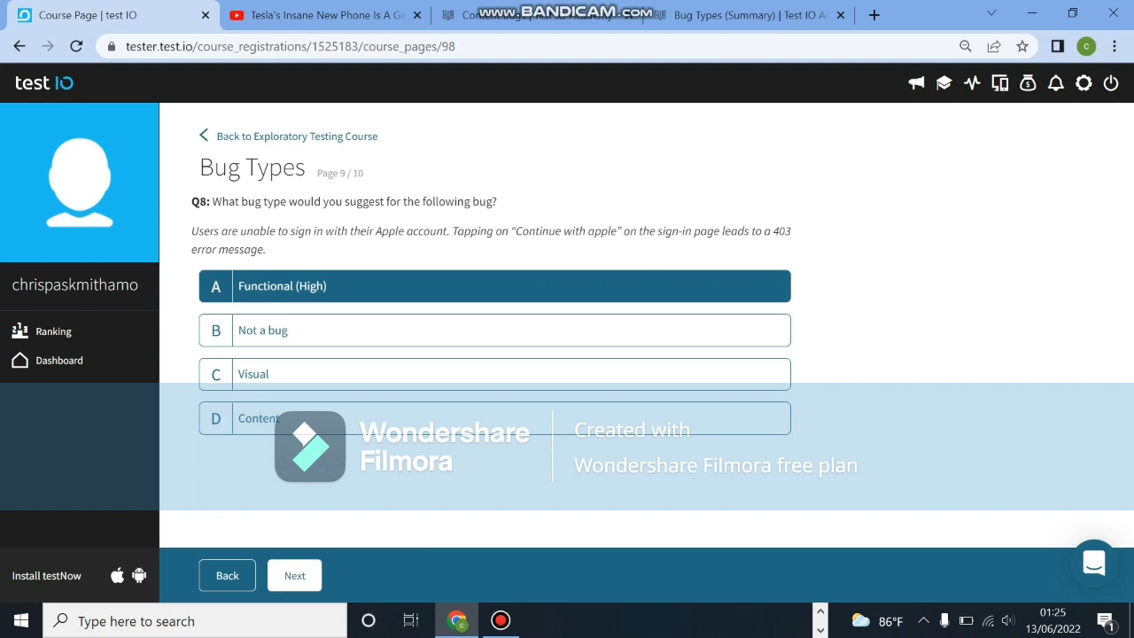
{"action": "left_click", "coordinate": [294, 575]}
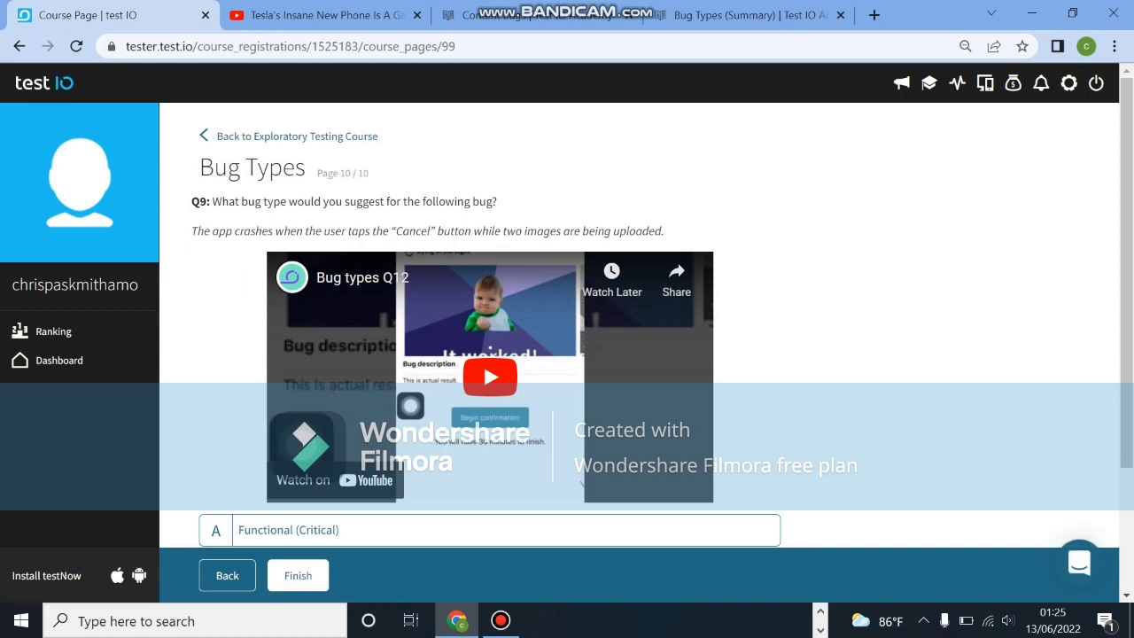
Step: Watch the Q9 app crash video in full screen, answer with Functional (Critical) and finish the quiz
{"action": "left_click", "coordinate": [484, 368]}
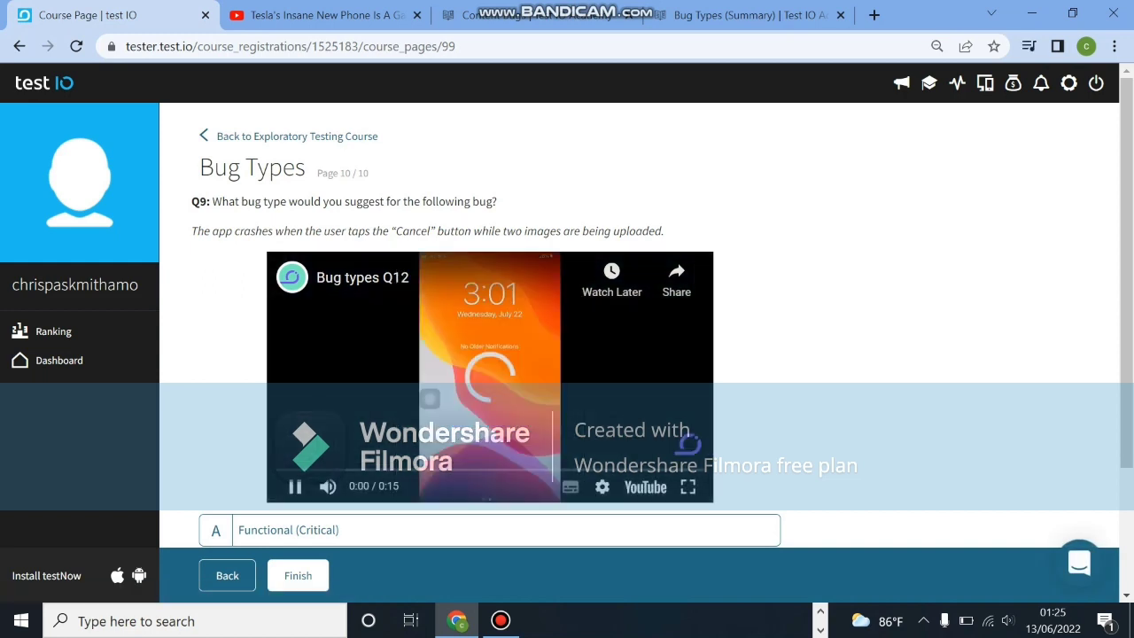
{"action": "left_click", "coordinate": [484, 367]}
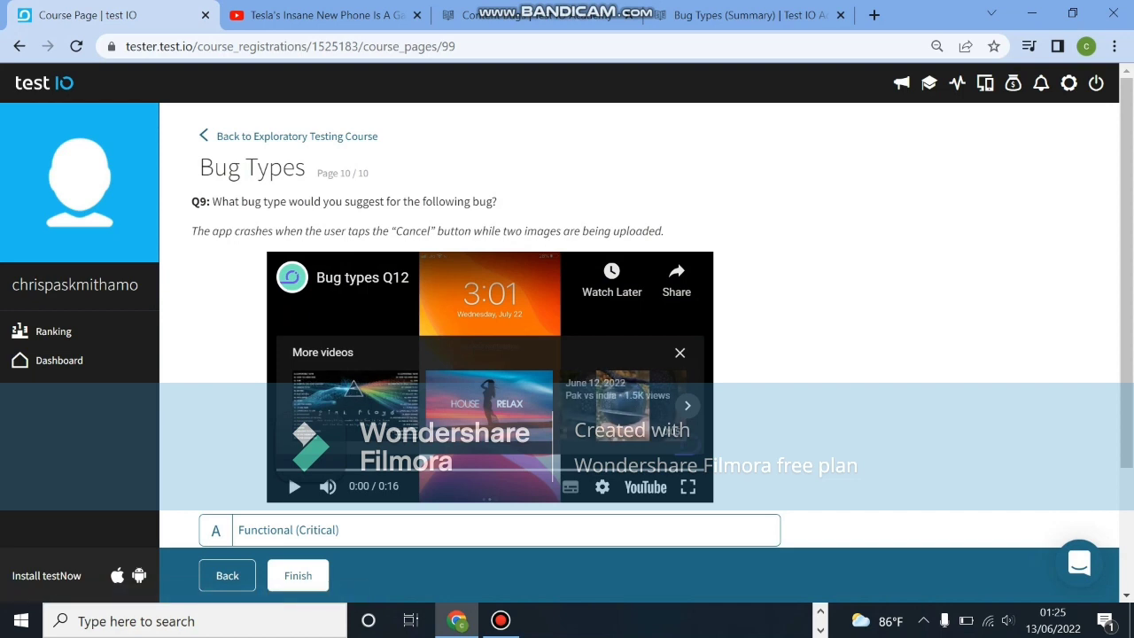
{"action": "left_click", "coordinate": [687, 487]}
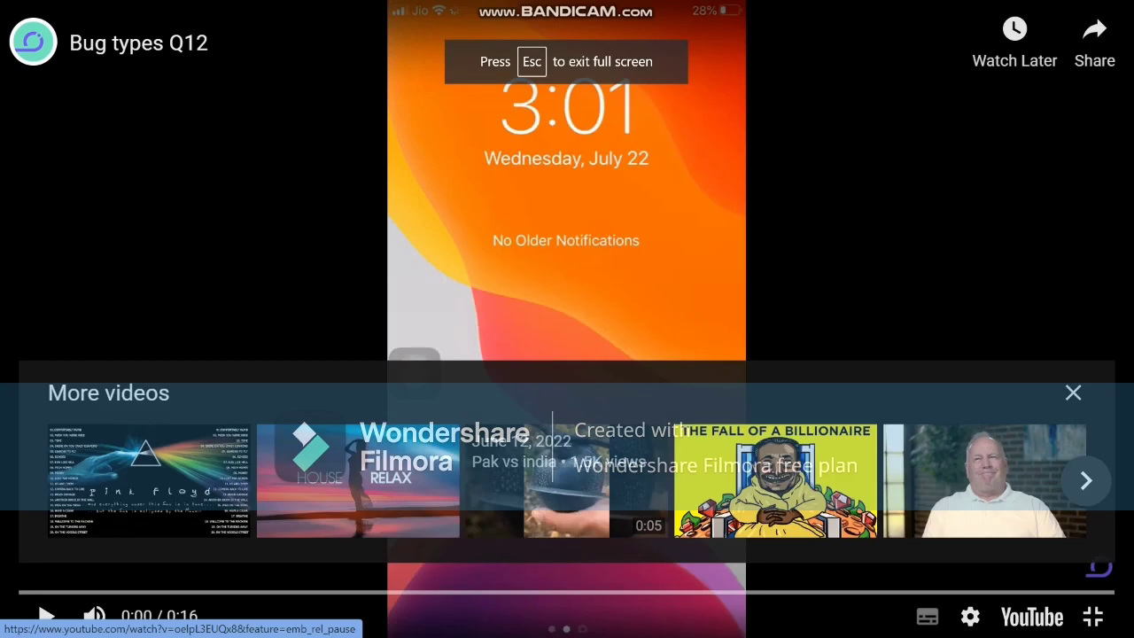
{"action": "key", "text": "space"}
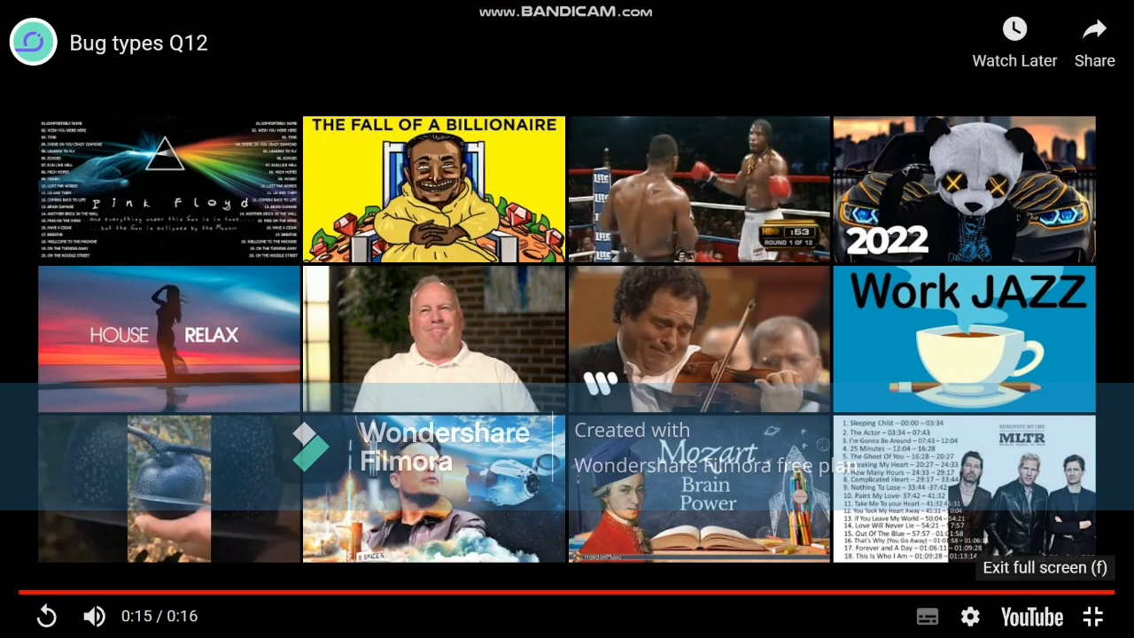
{"action": "left_click", "coordinate": [1093, 617]}
{"action": "scroll", "coordinate": [489, 399], "scroll_direction": "down", "scroll_amount": 2}
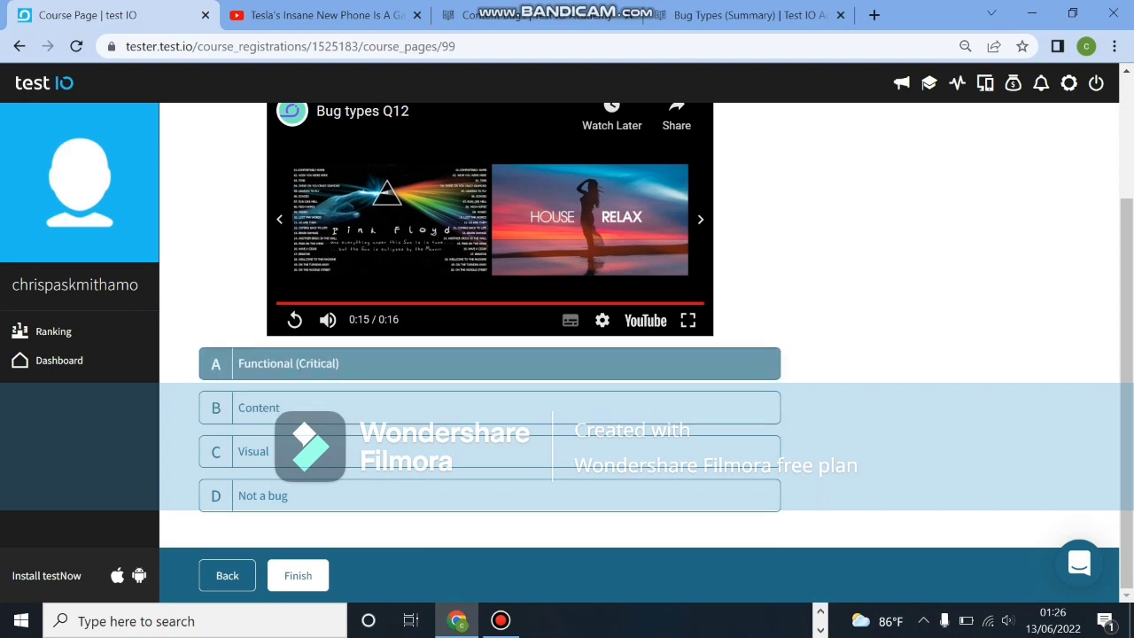
{"action": "scroll", "coordinate": [487, 354], "scroll_direction": "up", "scroll_amount": 2}
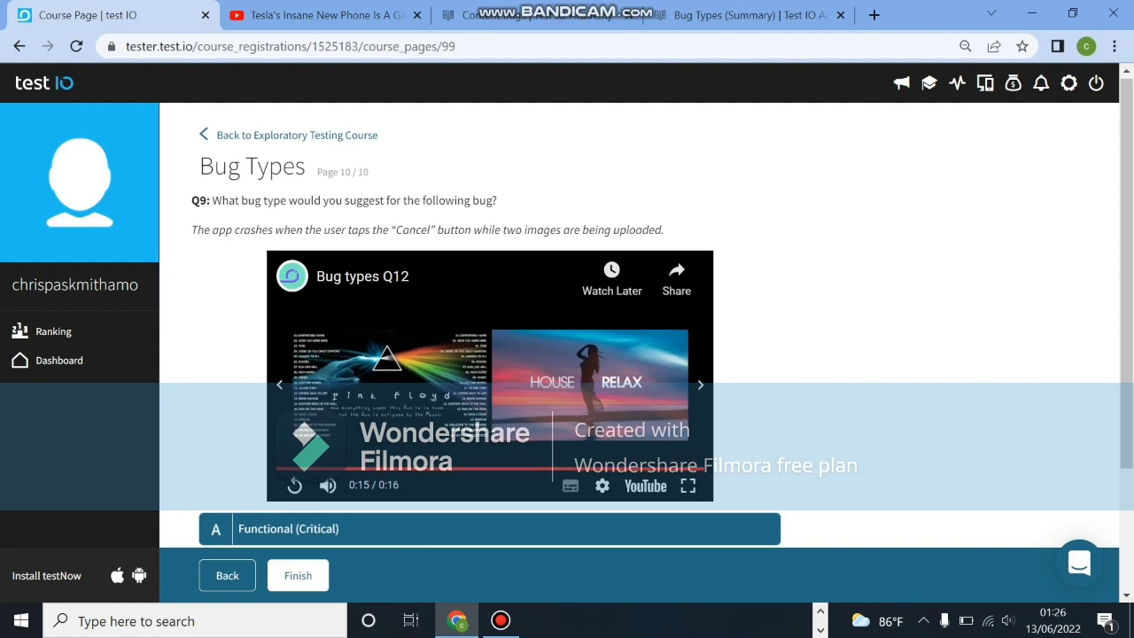
{"action": "scroll", "coordinate": [487, 354], "scroll_direction": "down", "scroll_amount": 1}
{"action": "scroll", "coordinate": [487, 354], "scroll_direction": "down", "scroll_amount": 1}
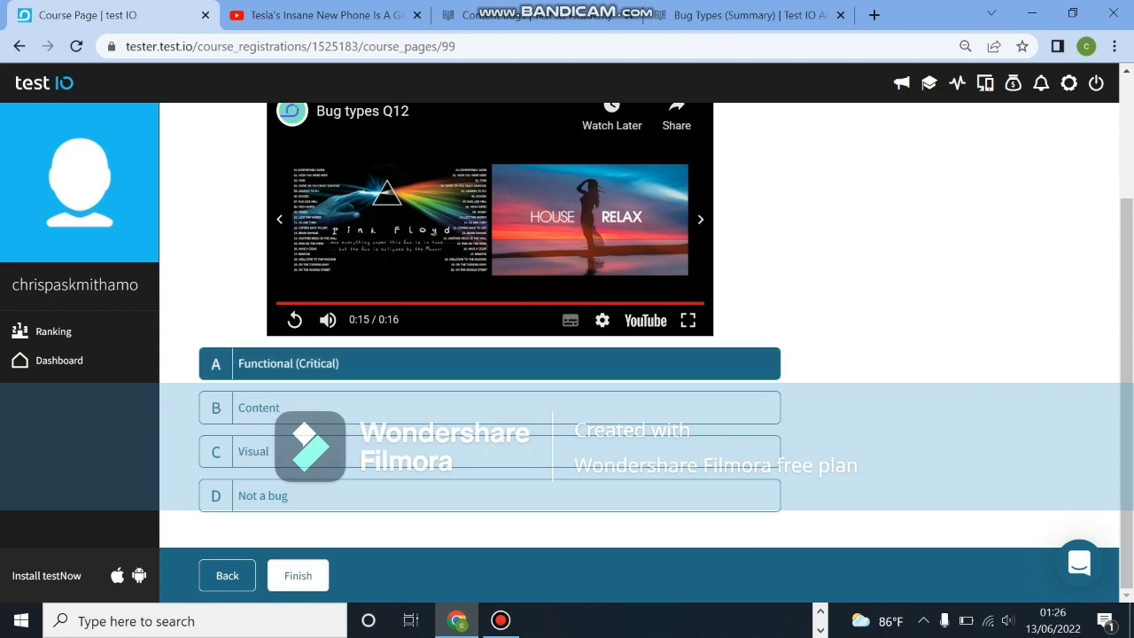
{"action": "scroll", "coordinate": [488, 354], "scroll_direction": "up", "scroll_amount": 2}
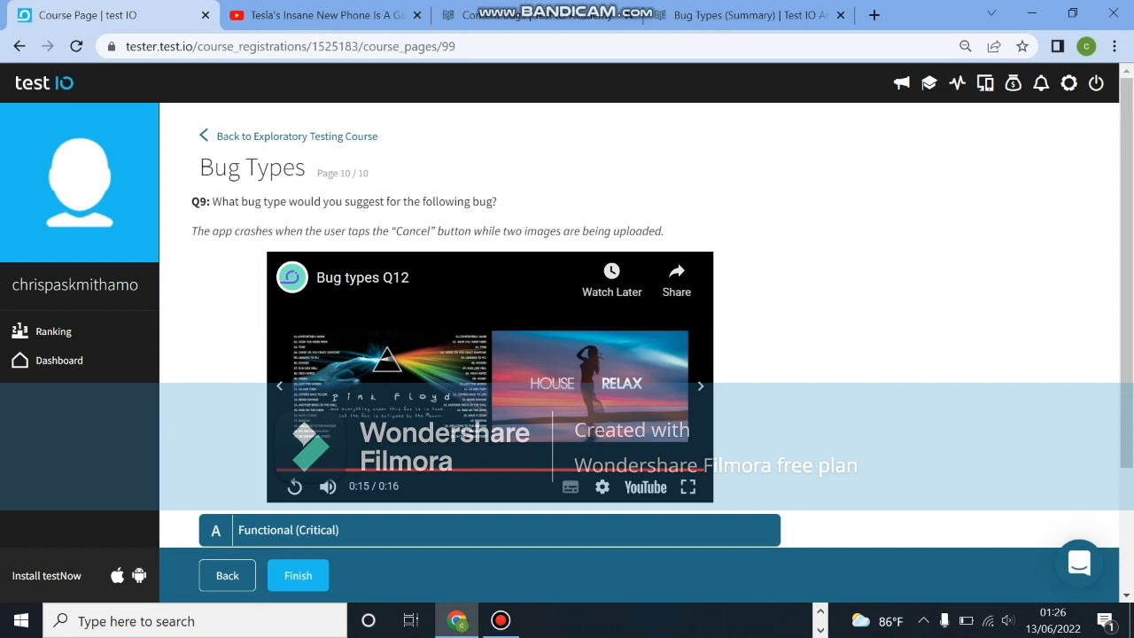
{"action": "left_click", "coordinate": [298, 574]}
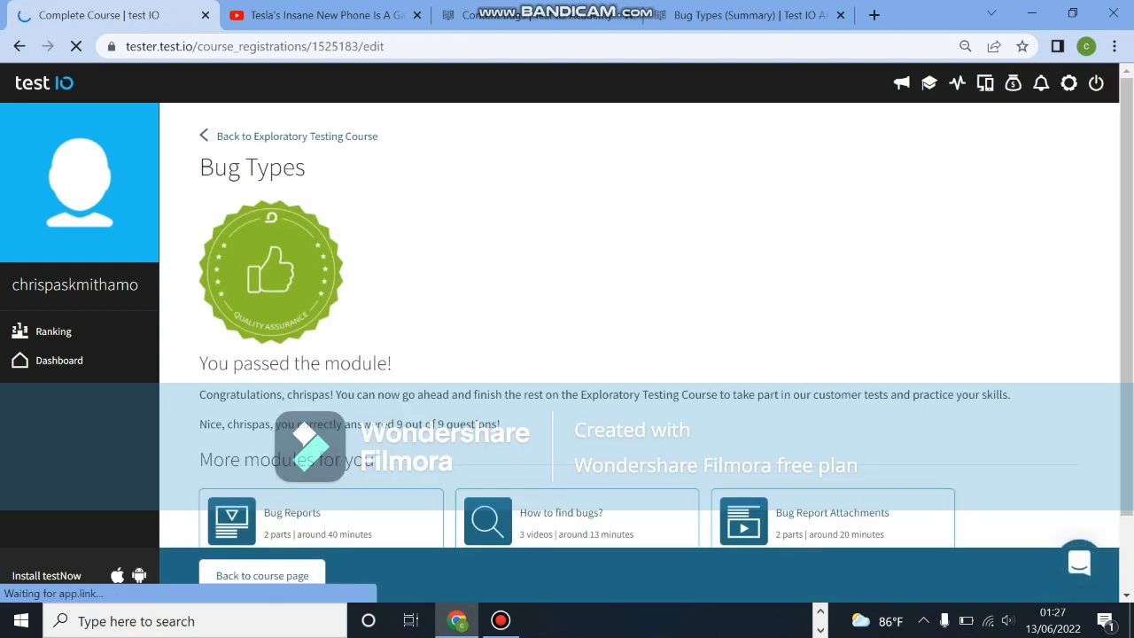
Step: Return to the Exploratory Testing Course page and open the Bug Report Attachments module
{"action": "scroll", "coordinate": [638, 324], "scroll_direction": "down", "scroll_amount": 1}
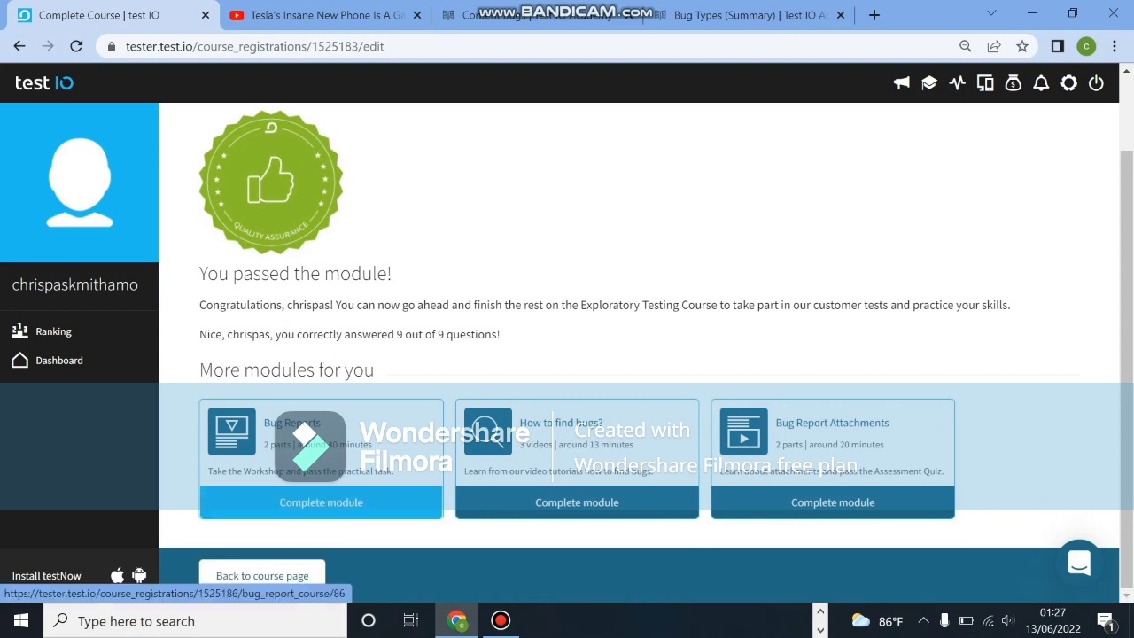
{"action": "left_click", "coordinate": [262, 575]}
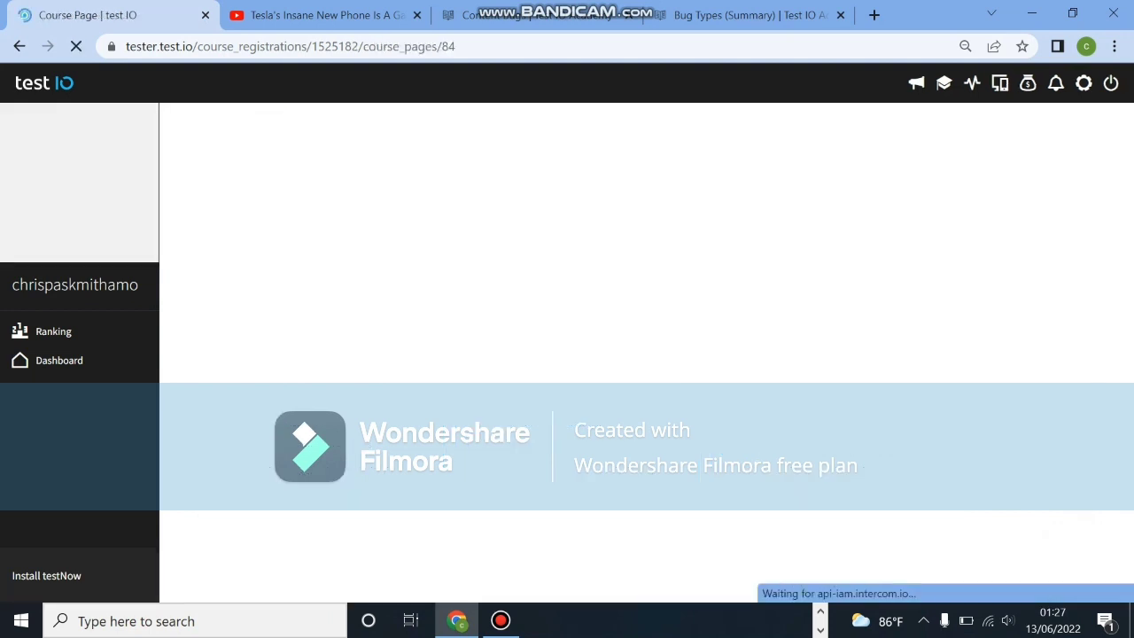
{"action": "scroll", "coordinate": [638, 350], "scroll_direction": "down", "scroll_amount": 3}
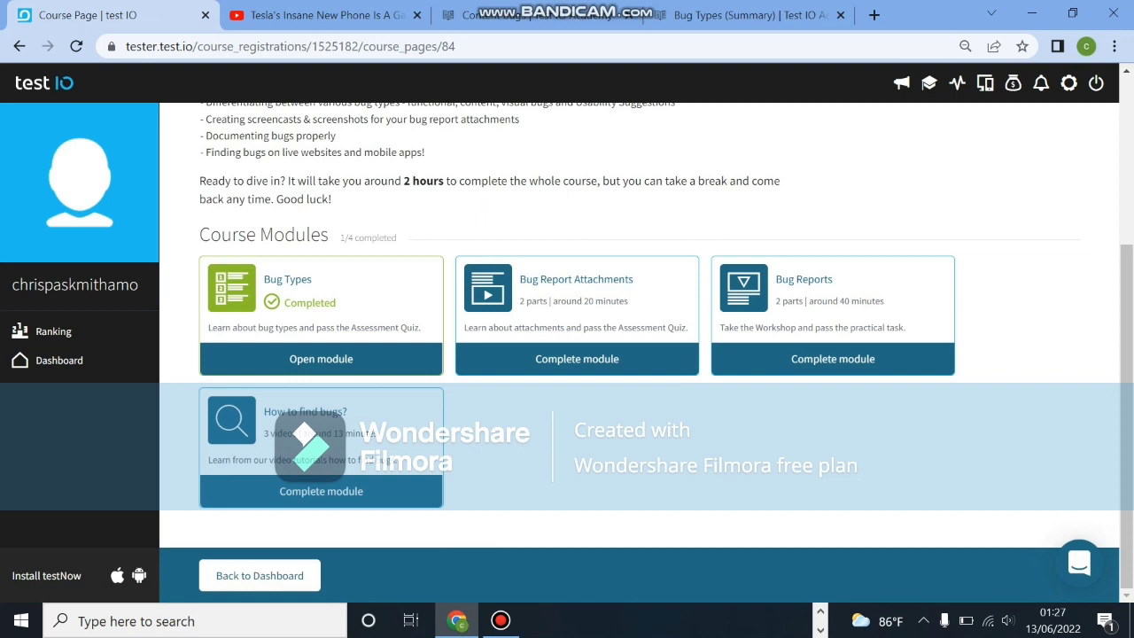
{"action": "left_click", "coordinate": [576, 359]}
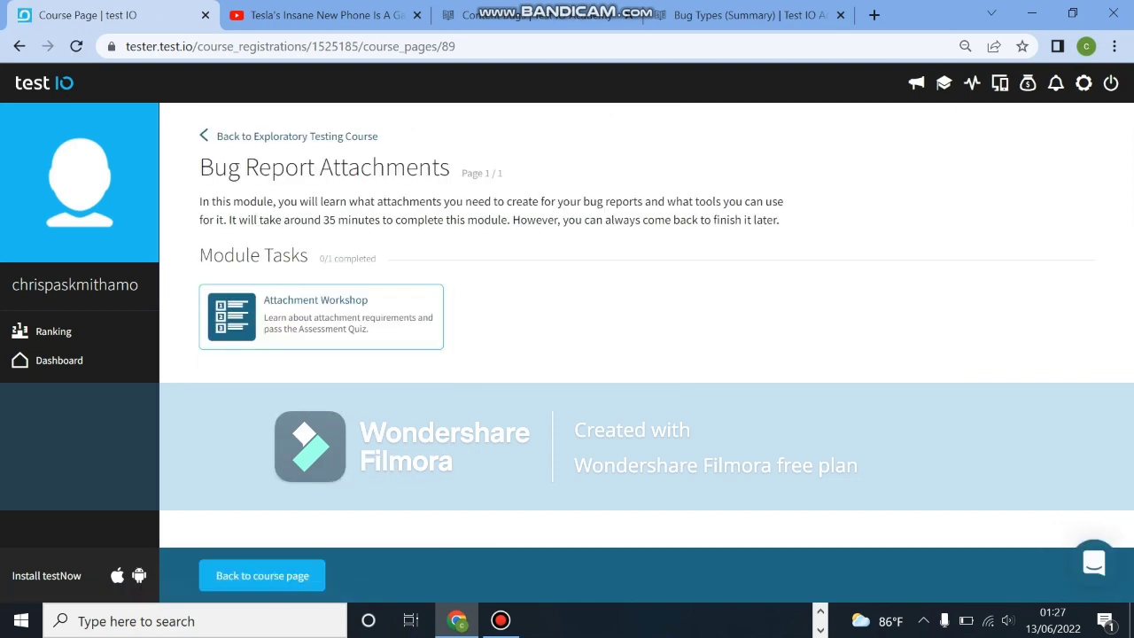
Step: Open the Attachment Workshop task and review its introduction page with the Bug Report Attachments Workshop article
{"action": "left_click", "coordinate": [262, 575]}
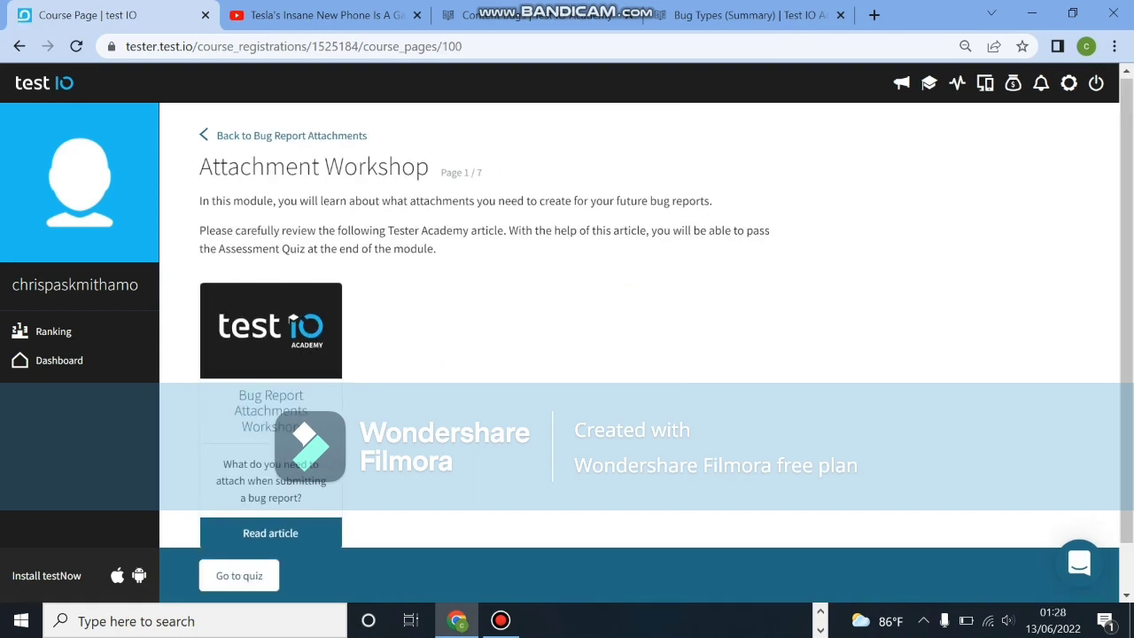
{"action": "scroll", "coordinate": [638, 310], "scroll_direction": "down", "scroll_amount": 1}
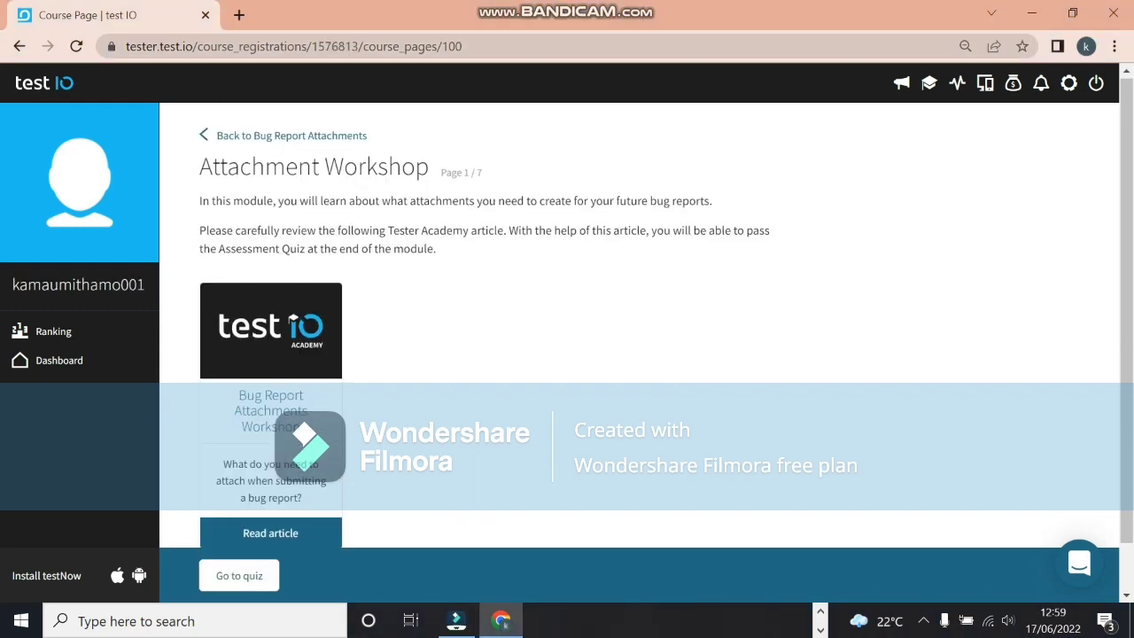
{"action": "scroll", "coordinate": [270, 479], "scroll_direction": "down", "scroll_amount": 1}
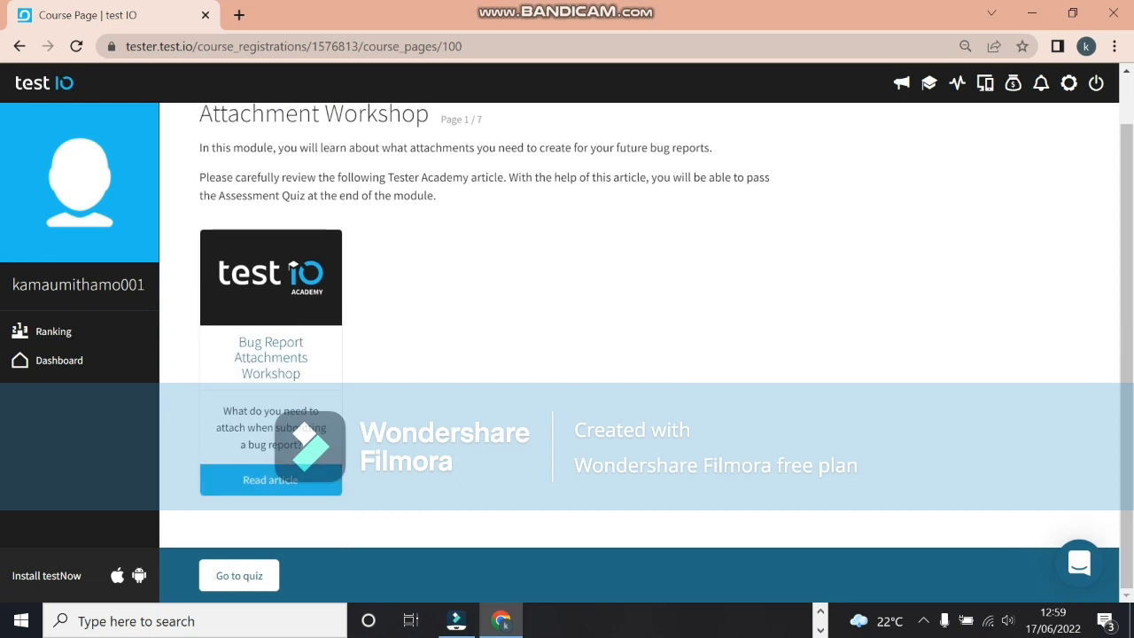
Step: Start the Attachment Workshop quiz, answer Q1 on screencast and screenshot attachments with A, D and E, and continue
{"action": "left_click", "coordinate": [239, 575]}
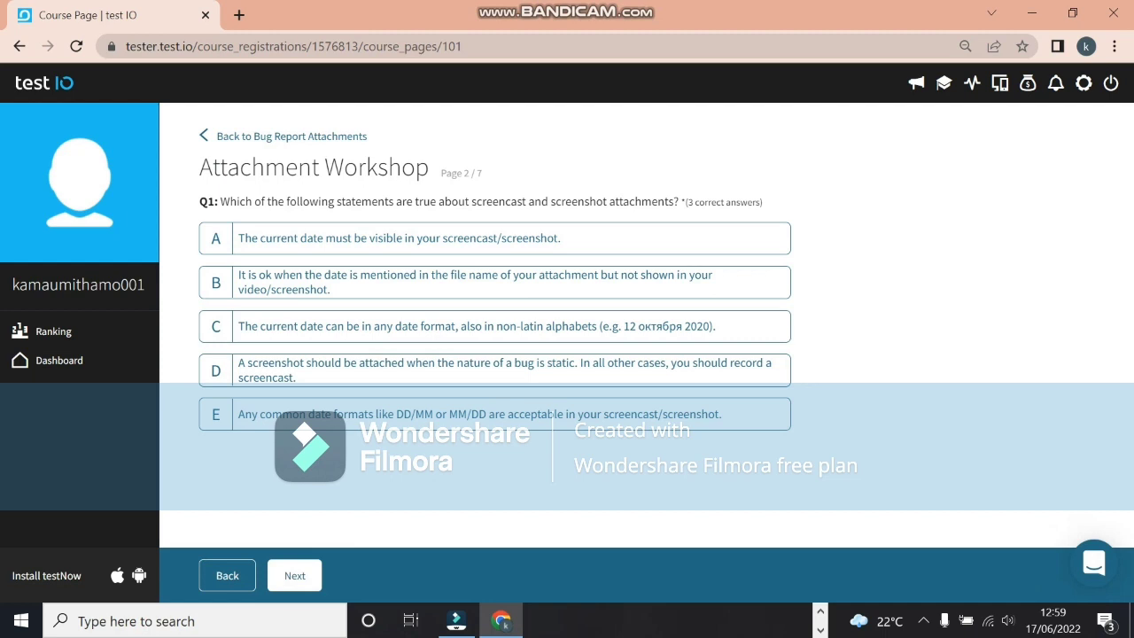
{"action": "left_click", "coordinate": [398, 237]}
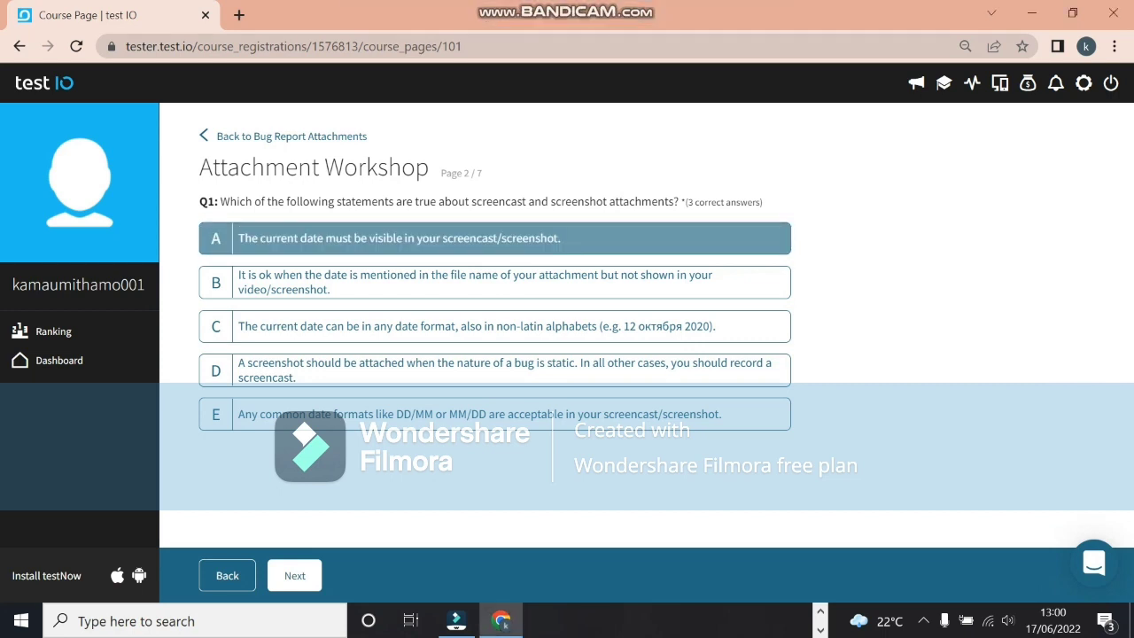
{"action": "left_click", "coordinate": [494, 238]}
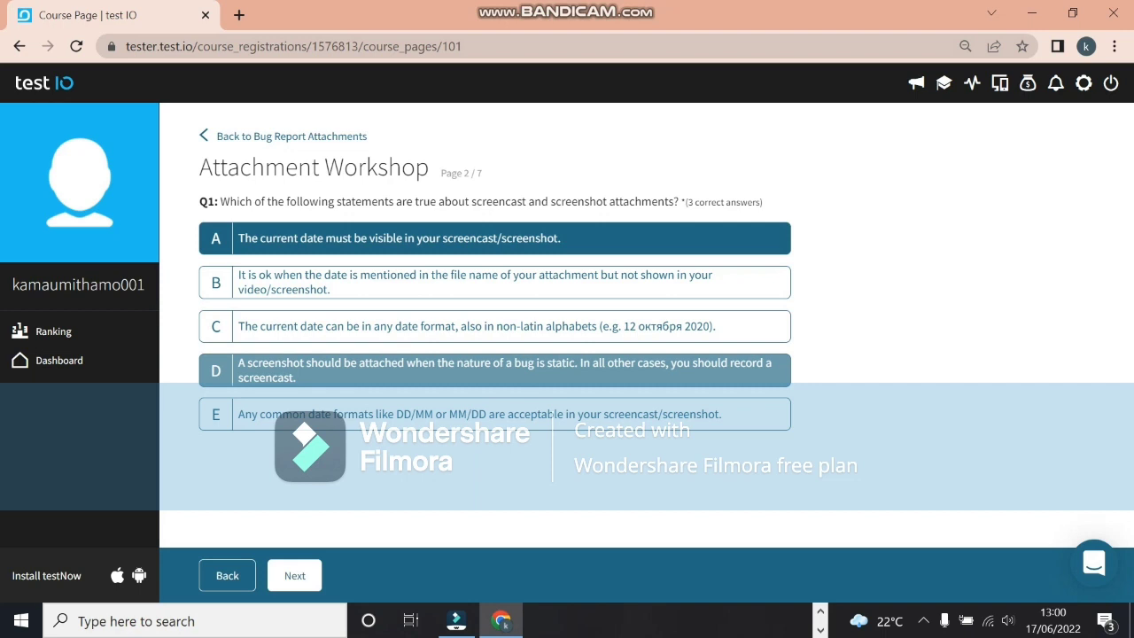
{"action": "left_click", "coordinate": [494, 370]}
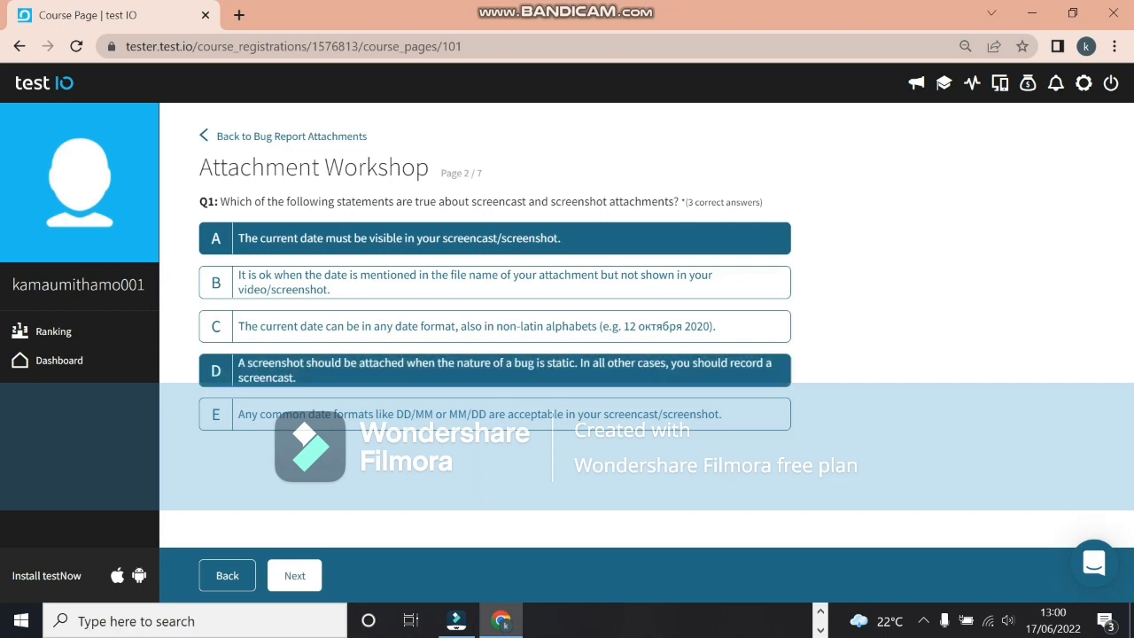
{"action": "left_click", "coordinate": [494, 413]}
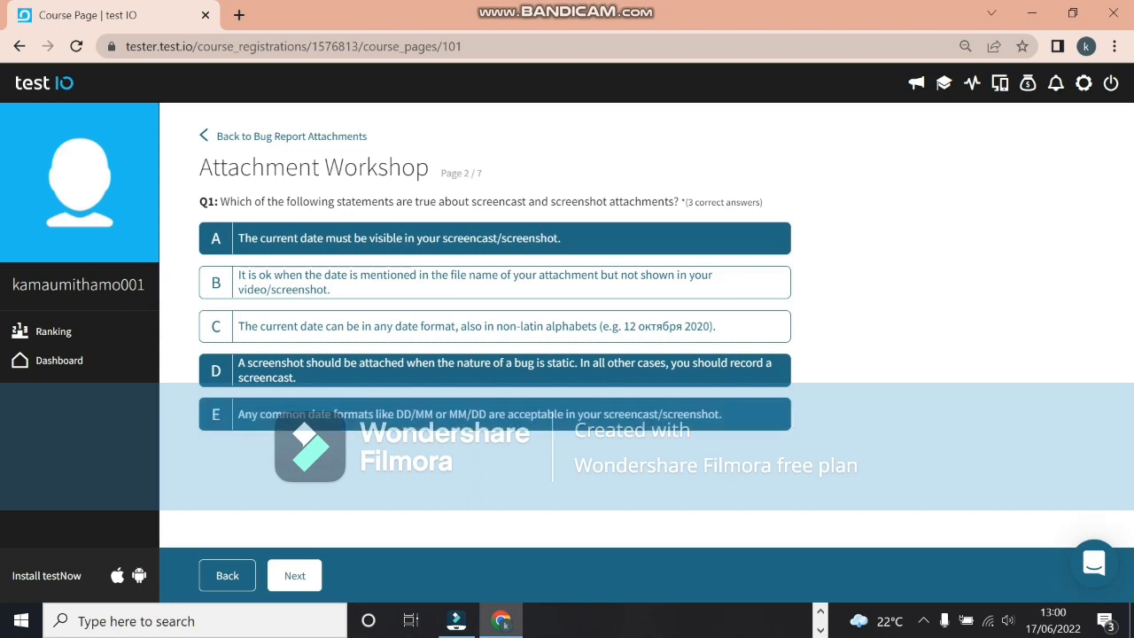
{"action": "left_click", "coordinate": [294, 575]}
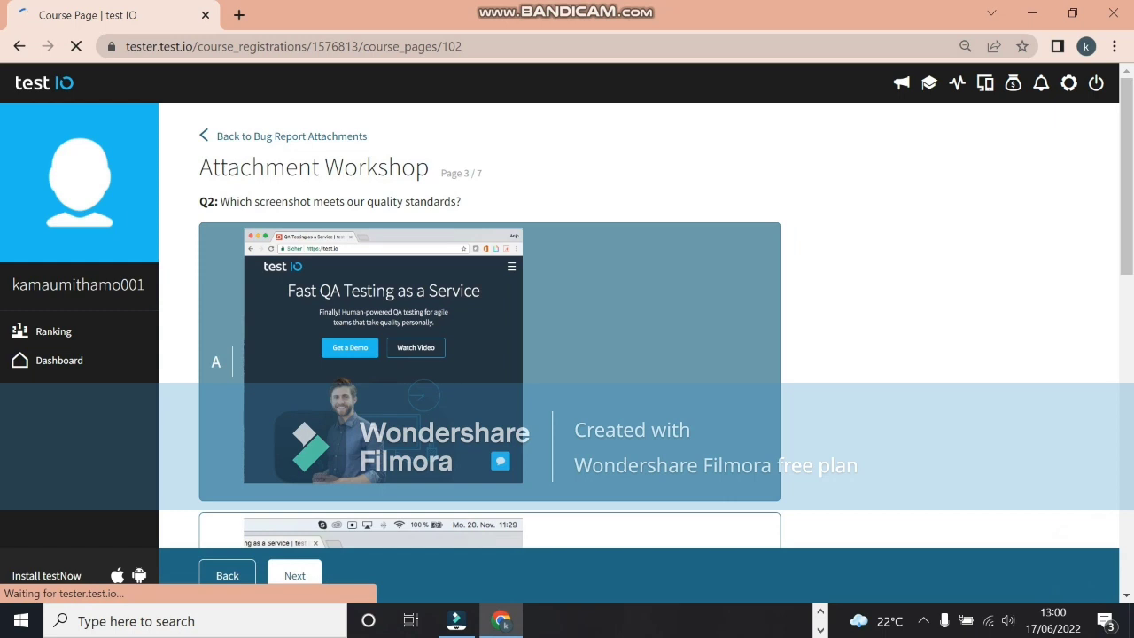
Step: Compare the Q2 screenshots, choose option D with the highlighted Get a Demo button as meeting quality standards, and continue
{"action": "scroll", "coordinate": [496, 380], "scroll_direction": "down", "scroll_amount": 3}
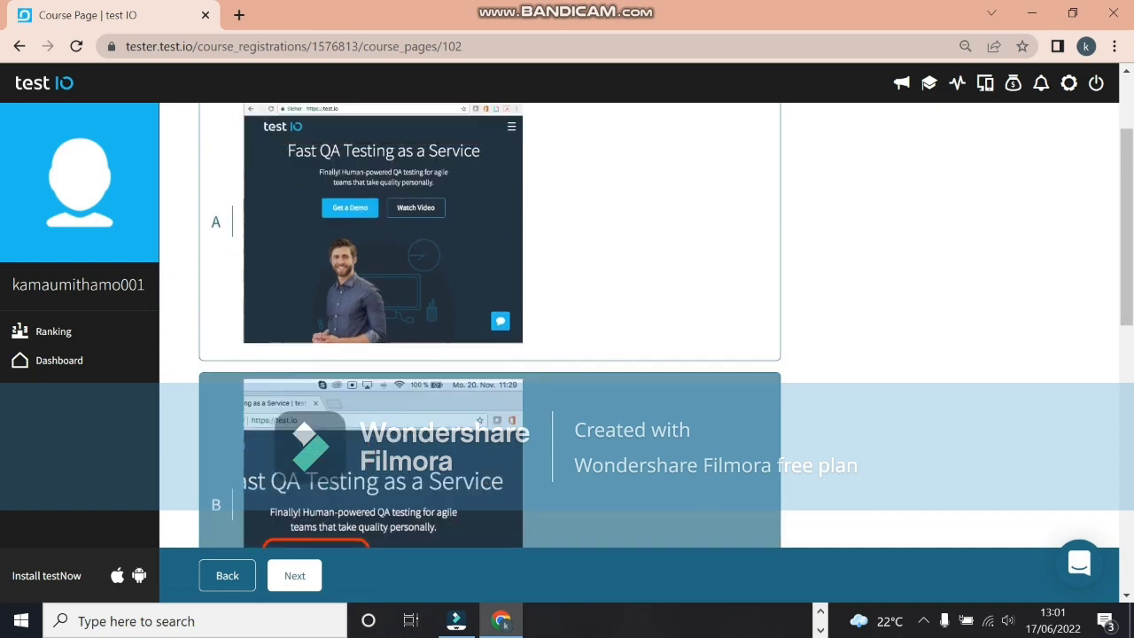
{"action": "scroll", "coordinate": [490, 325], "scroll_direction": "up", "scroll_amount": 1}
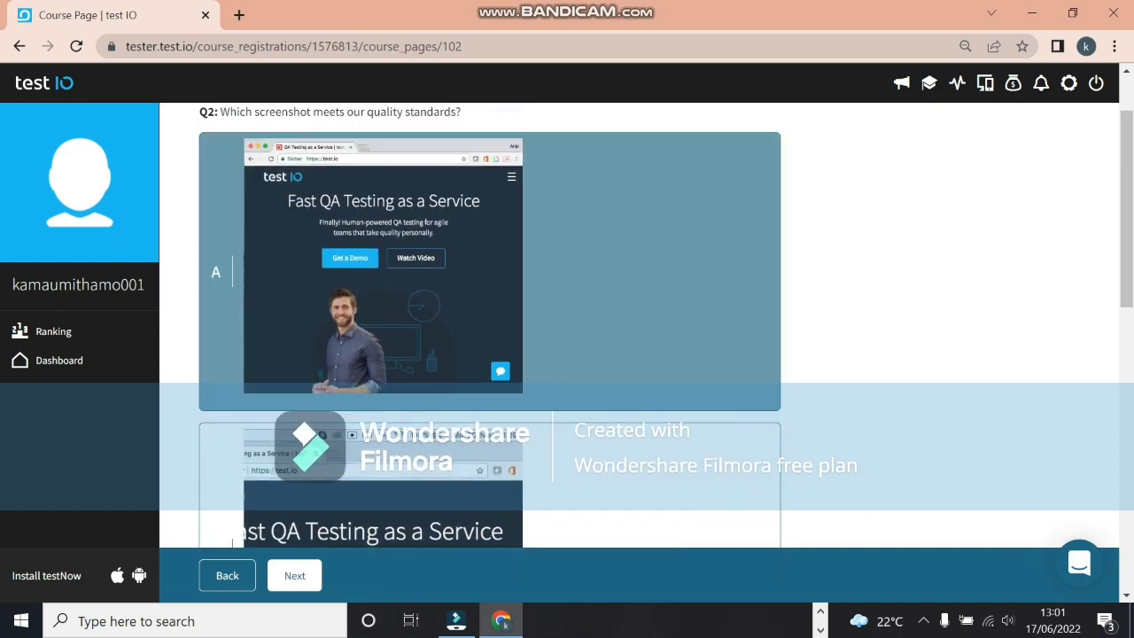
{"action": "scroll", "coordinate": [490, 363], "scroll_direction": "down", "scroll_amount": 8}
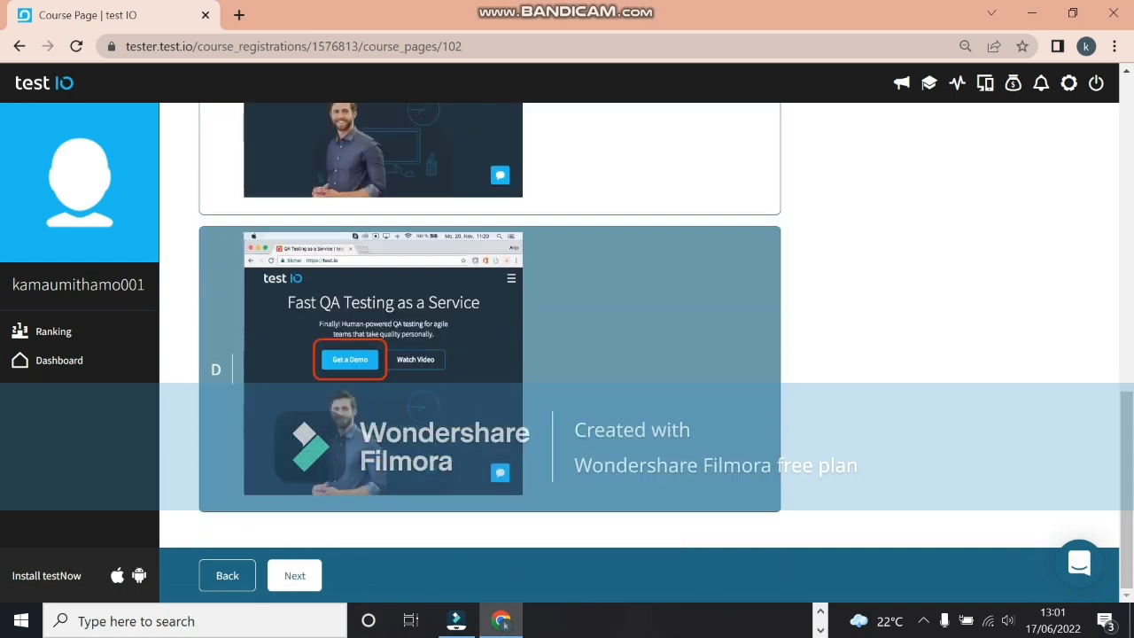
{"action": "left_click", "coordinate": [232, 370]}
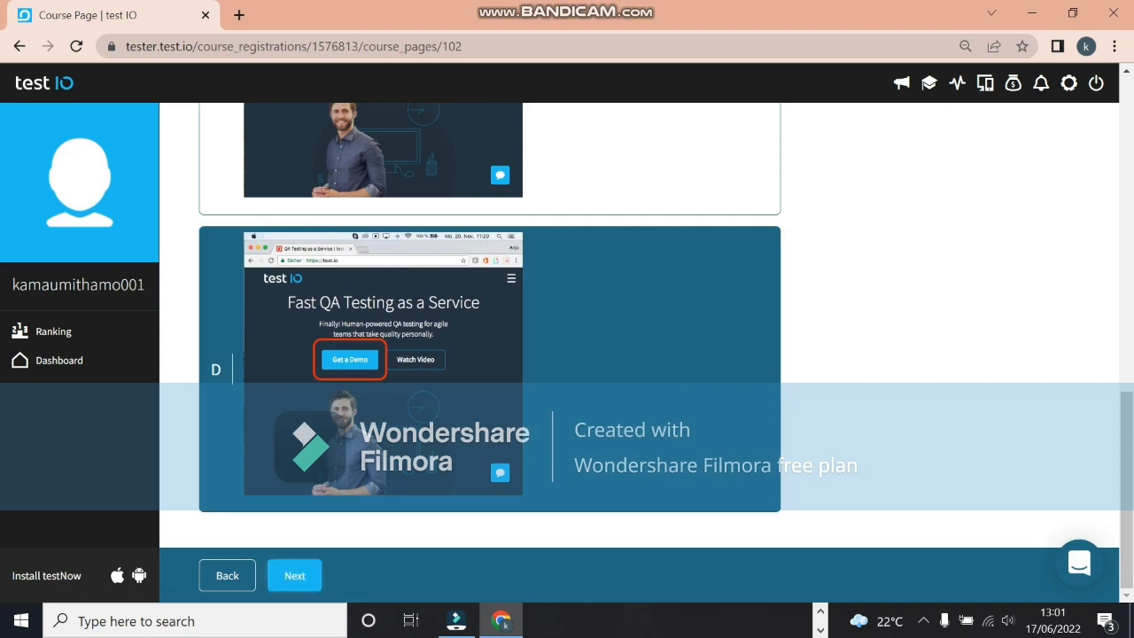
{"action": "left_click", "coordinate": [294, 575]}
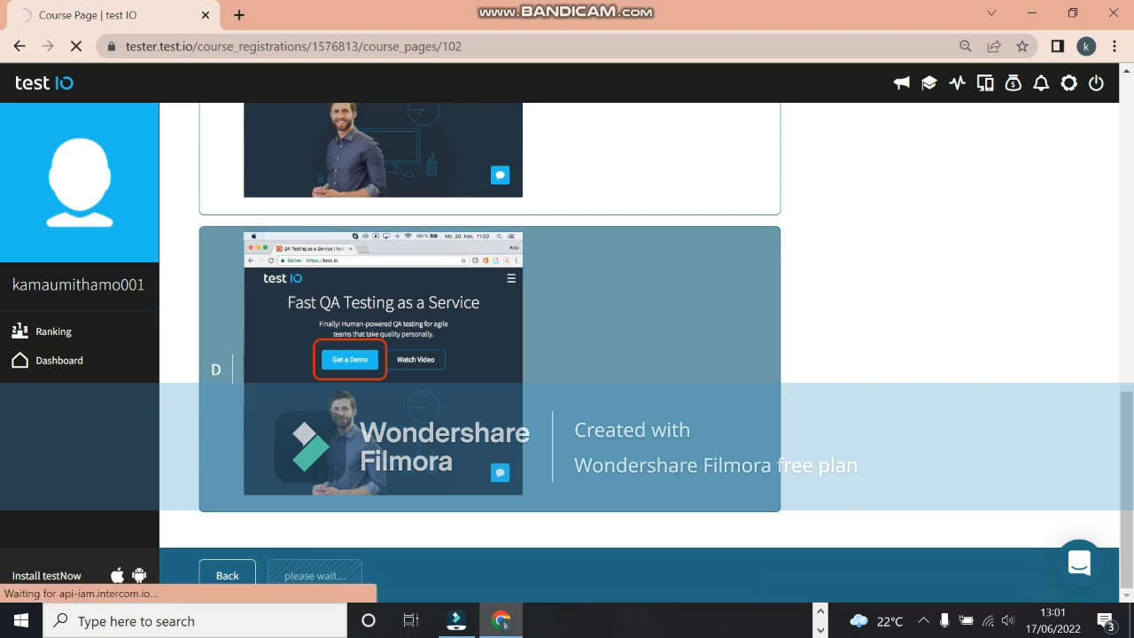
Step: Answer Q3 on required screencast actions with option A and Q4 on highlighting with "Android mobile devices + desktop computers", and continue
{"action": "left_click", "coordinate": [396, 282]}
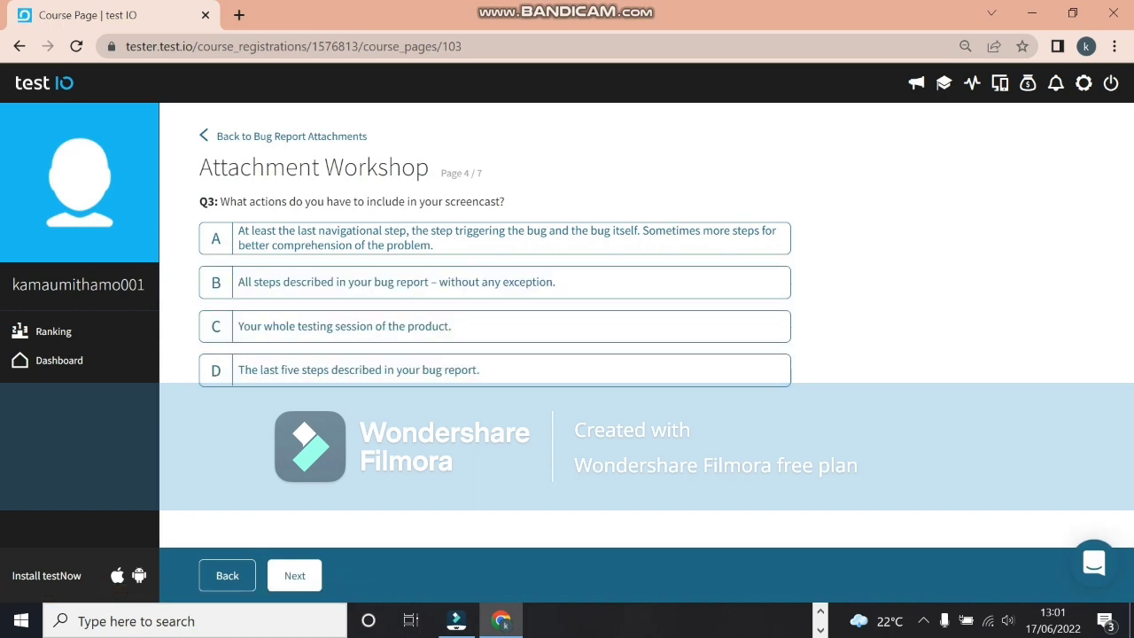
{"action": "left_click", "coordinate": [494, 237]}
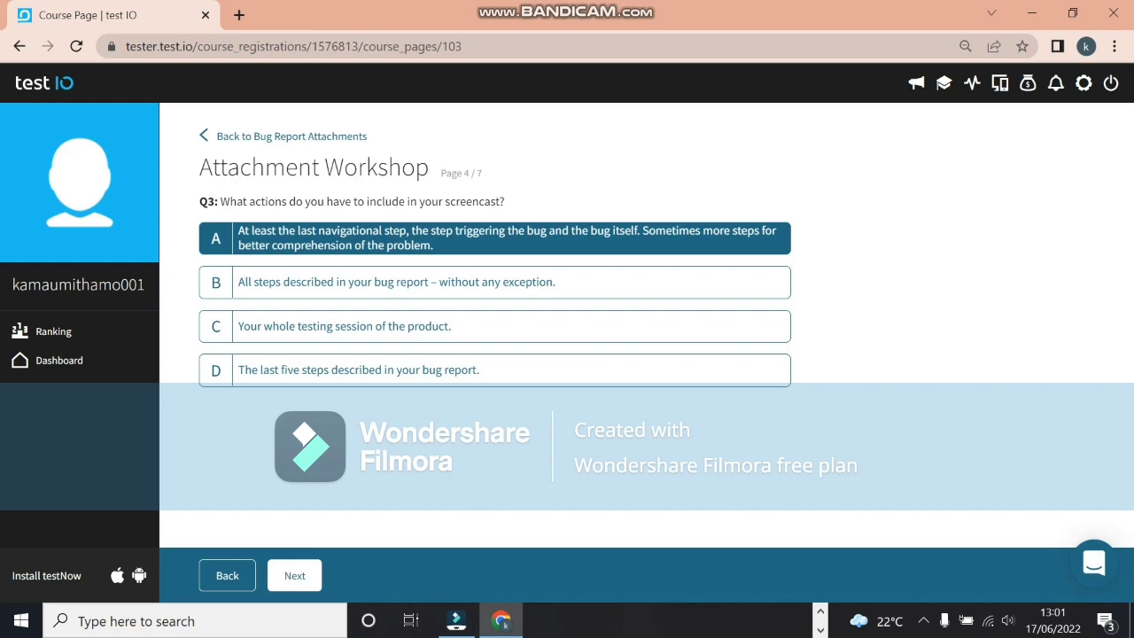
{"action": "left_click", "coordinate": [295, 576]}
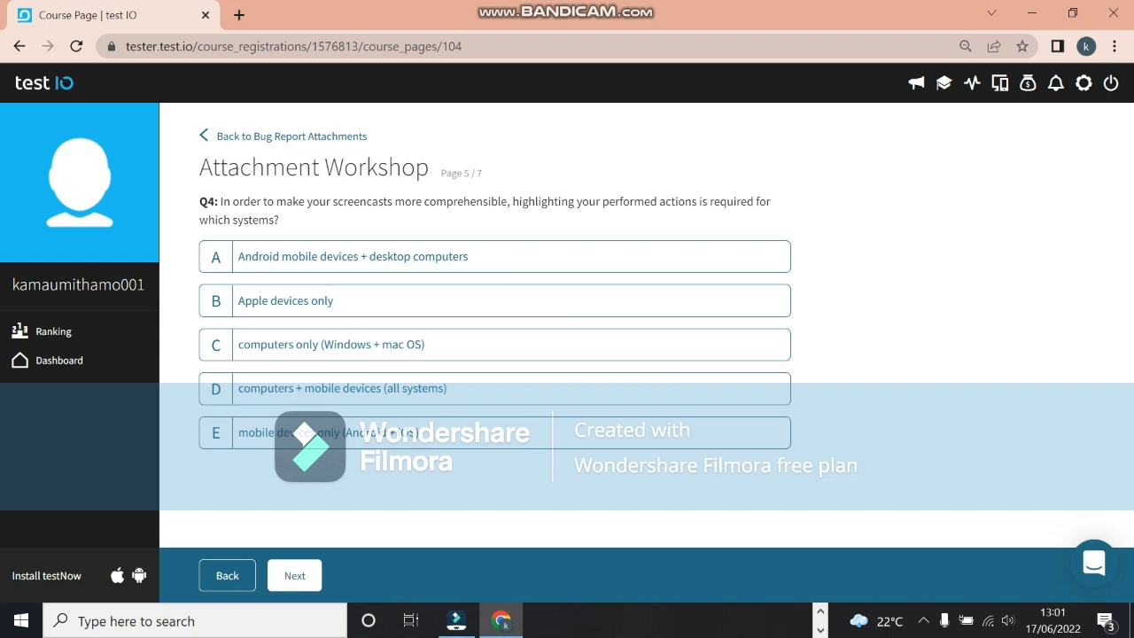
{"action": "left_click", "coordinate": [494, 256]}
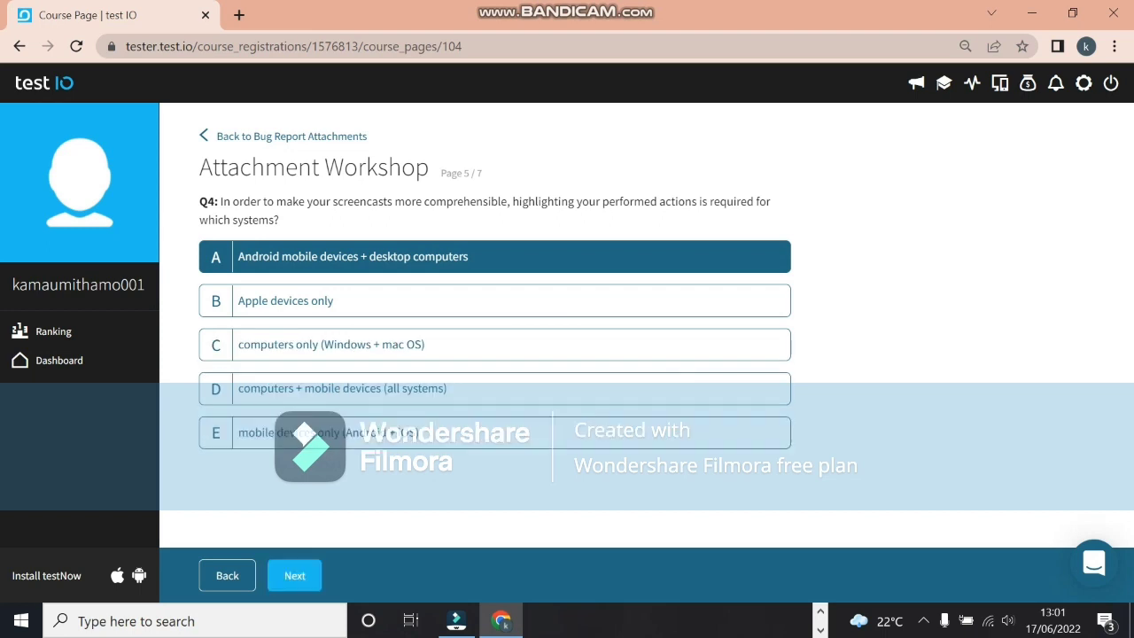
{"action": "left_click", "coordinate": [294, 575]}
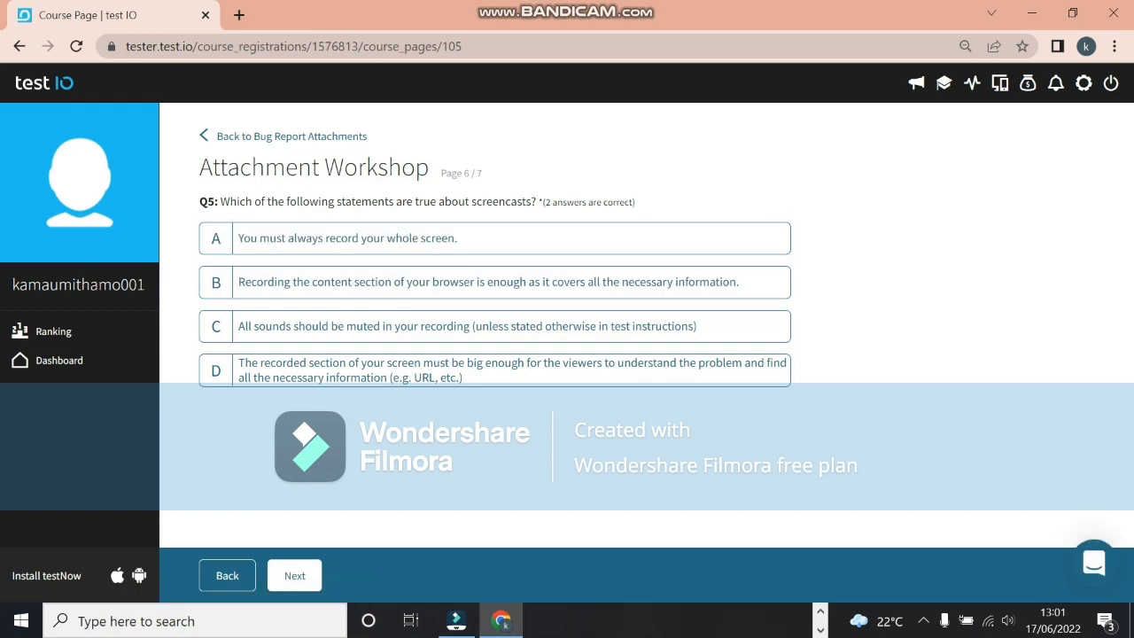
Step: Answer Q5 on screencasts with "You must always record your whole screen" and "All sounds should be muted", and continue
{"action": "left_click", "coordinate": [345, 237]}
{"action": "left_click", "coordinate": [346, 237]}
{"action": "left_click", "coordinate": [345, 238]}
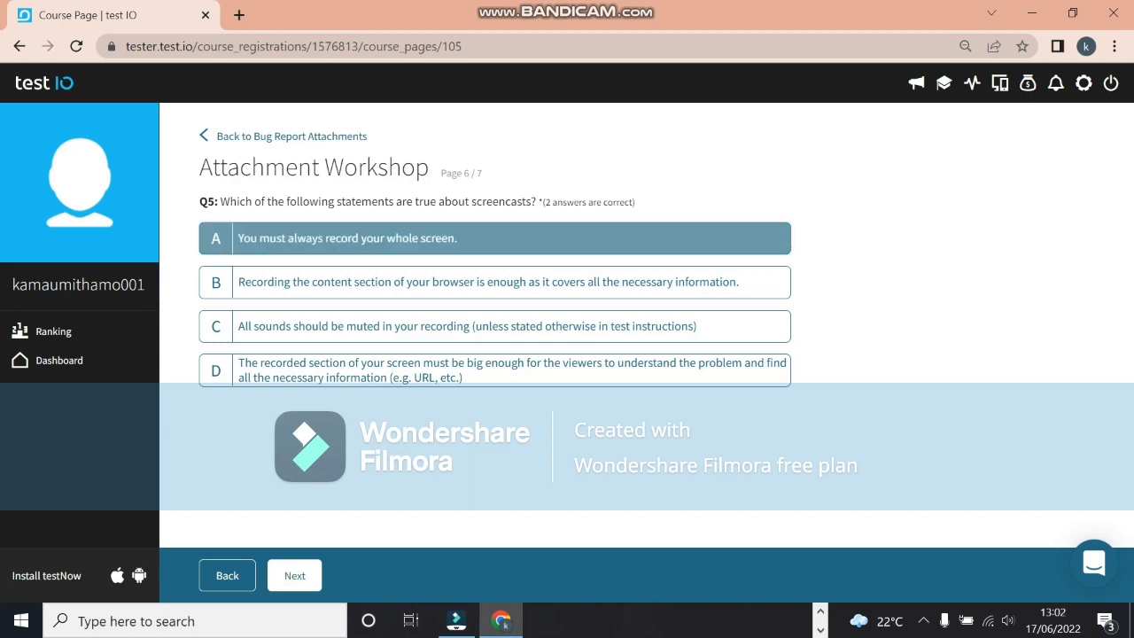
{"action": "left_click", "coordinate": [345, 238]}
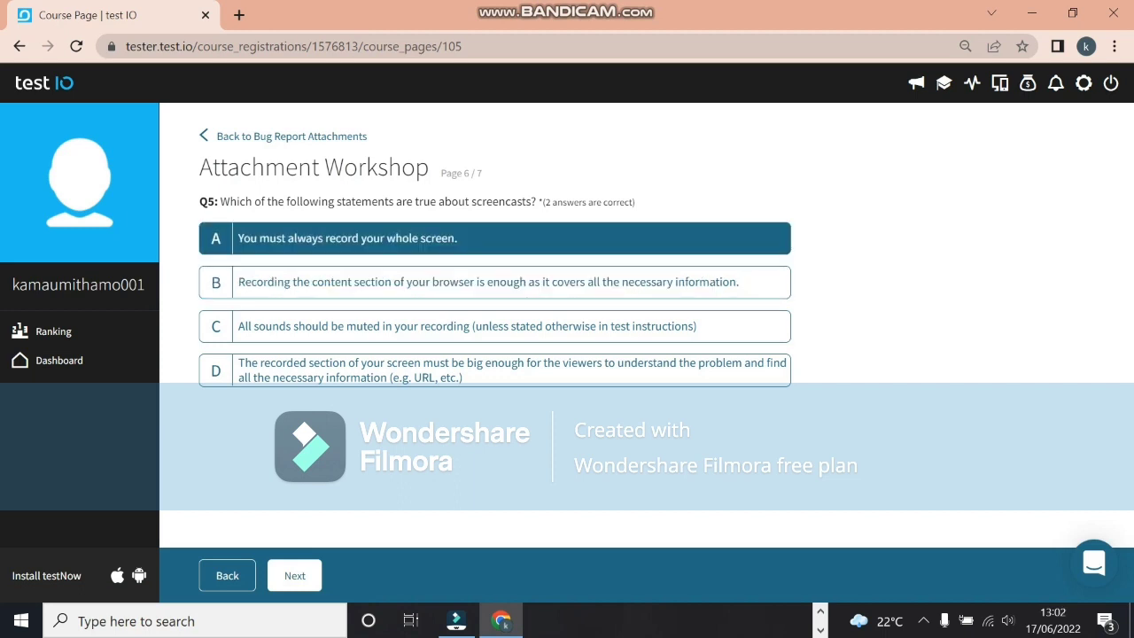
{"action": "left_click", "coordinate": [345, 325]}
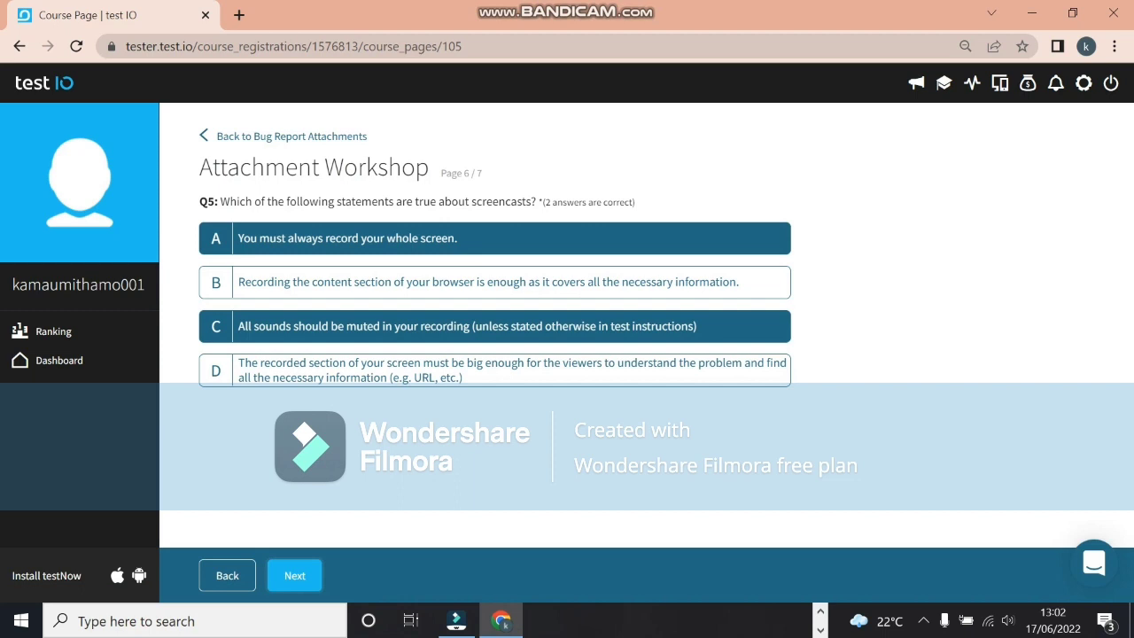
{"action": "left_click", "coordinate": [294, 575]}
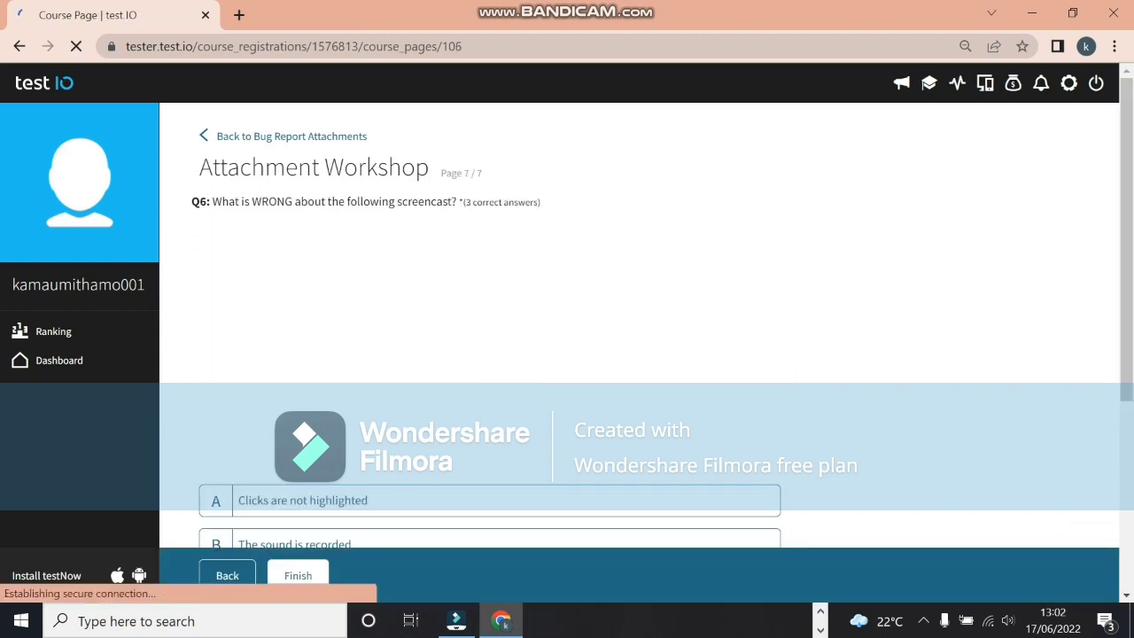
Step: Watch the Q6 Bug Example 1 screencast in full screen, and pause it after leaving full screen
{"action": "scroll", "coordinate": [483, 331], "scroll_direction": "down", "scroll_amount": 1}
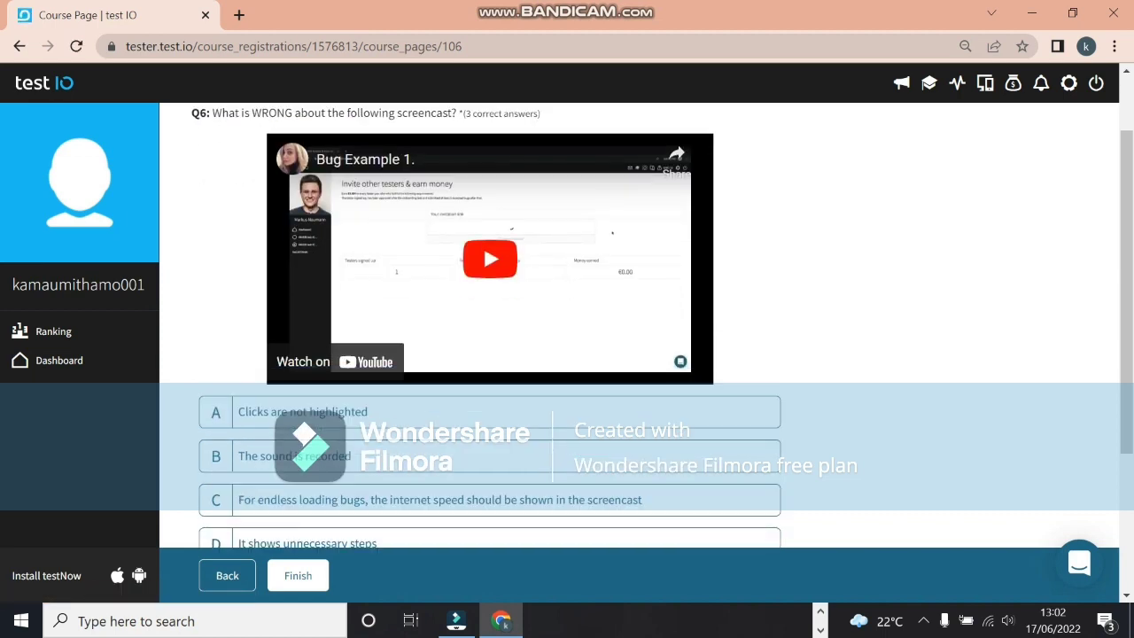
{"action": "left_click", "coordinate": [680, 361]}
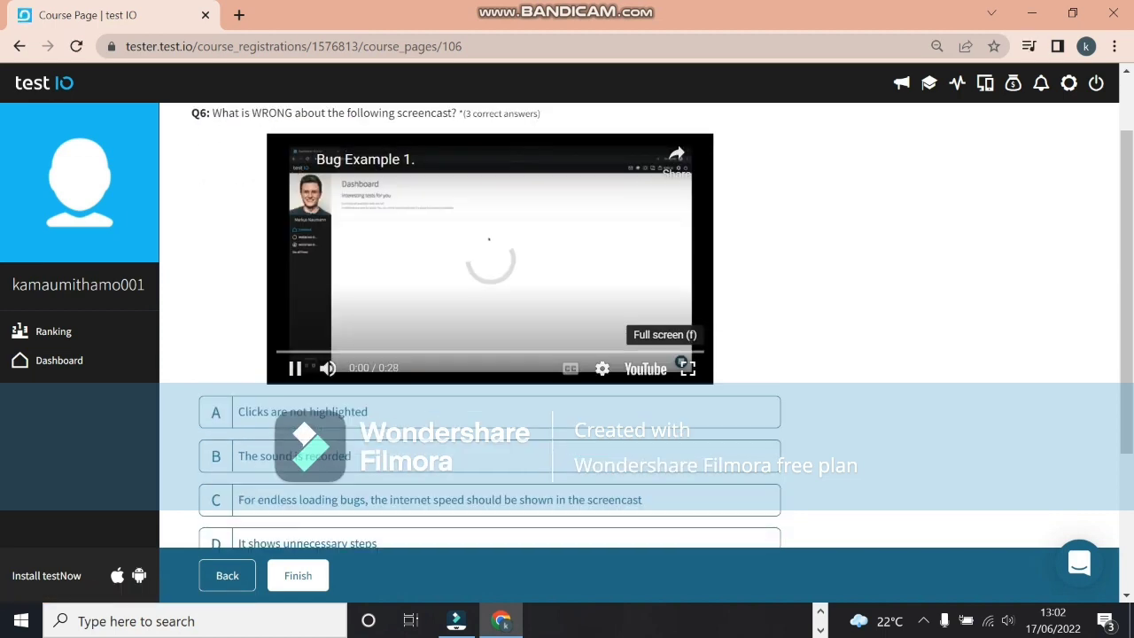
{"action": "left_click", "coordinate": [682, 364]}
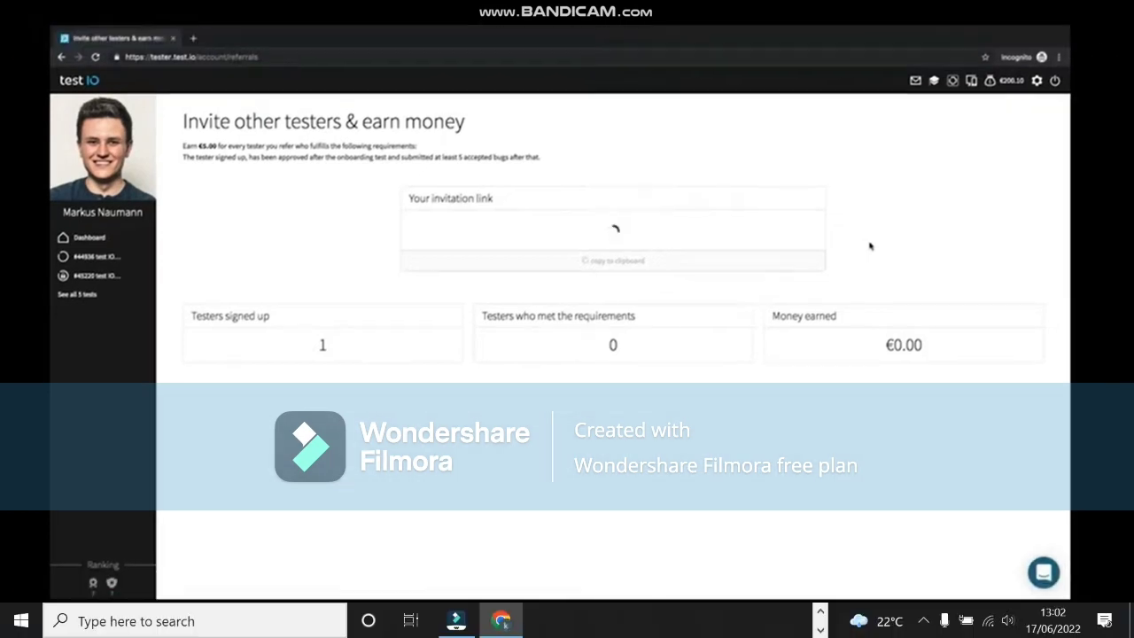
{"action": "key", "text": "Escape"}
{"action": "left_click", "coordinate": [490, 347]}
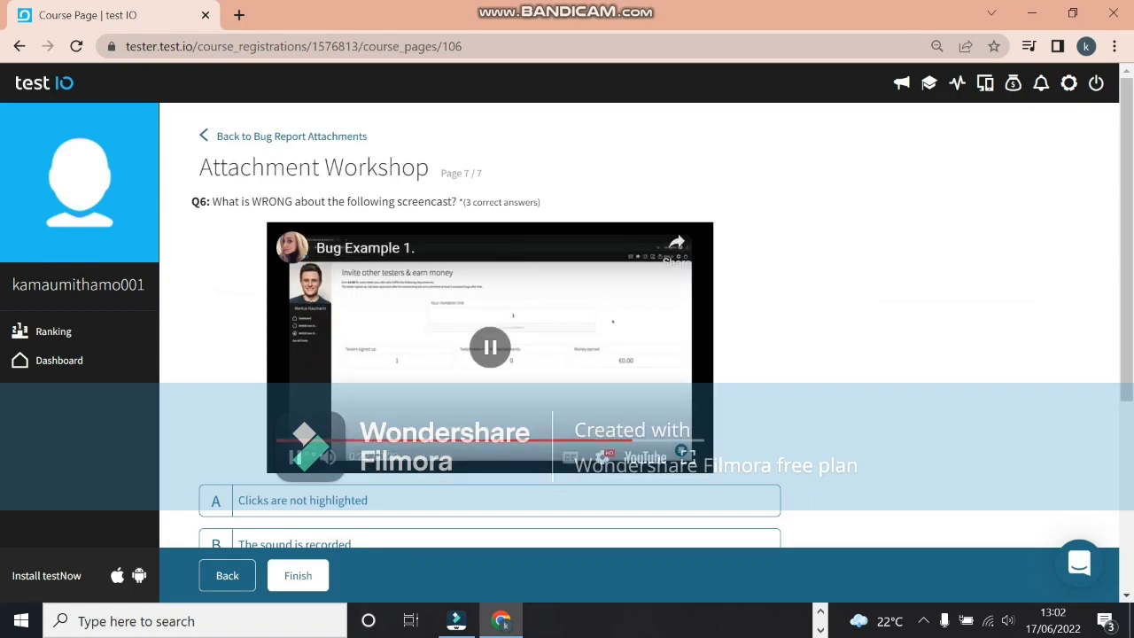
Step: Answer Q6 with unhighlighted clicks, missing internet speed and no date displayed (A, C, H), finish the quiz and return to the module page
{"action": "scroll", "coordinate": [489, 354], "scroll_direction": "down", "scroll_amount": 3}
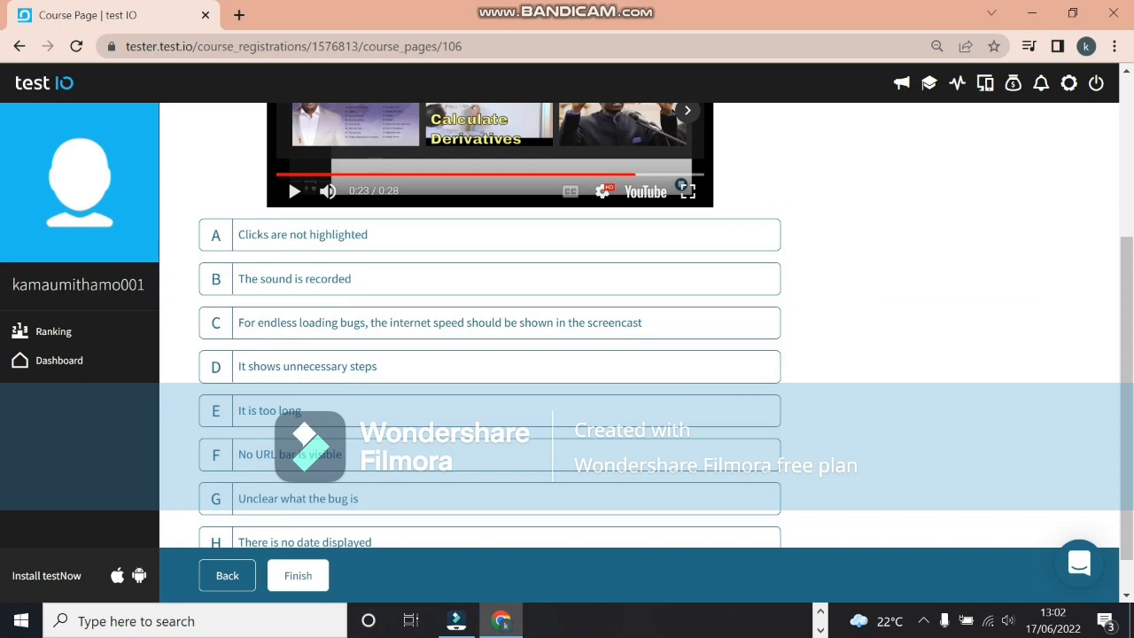
{"action": "scroll", "coordinate": [489, 283], "scroll_direction": "down", "scroll_amount": 1}
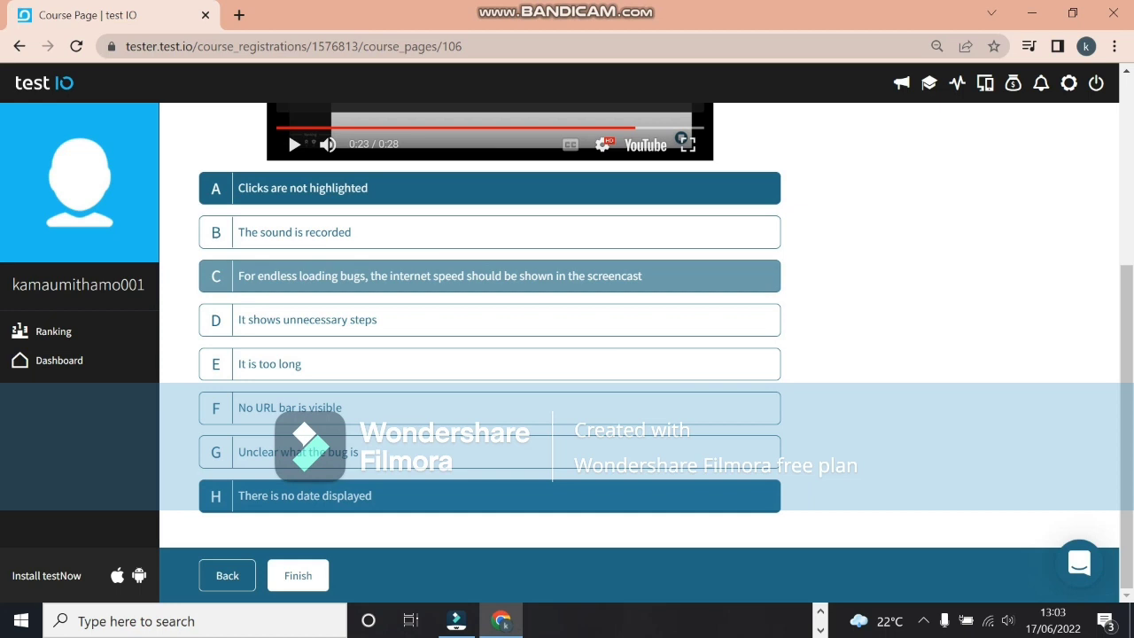
{"action": "left_click", "coordinate": [489, 275]}
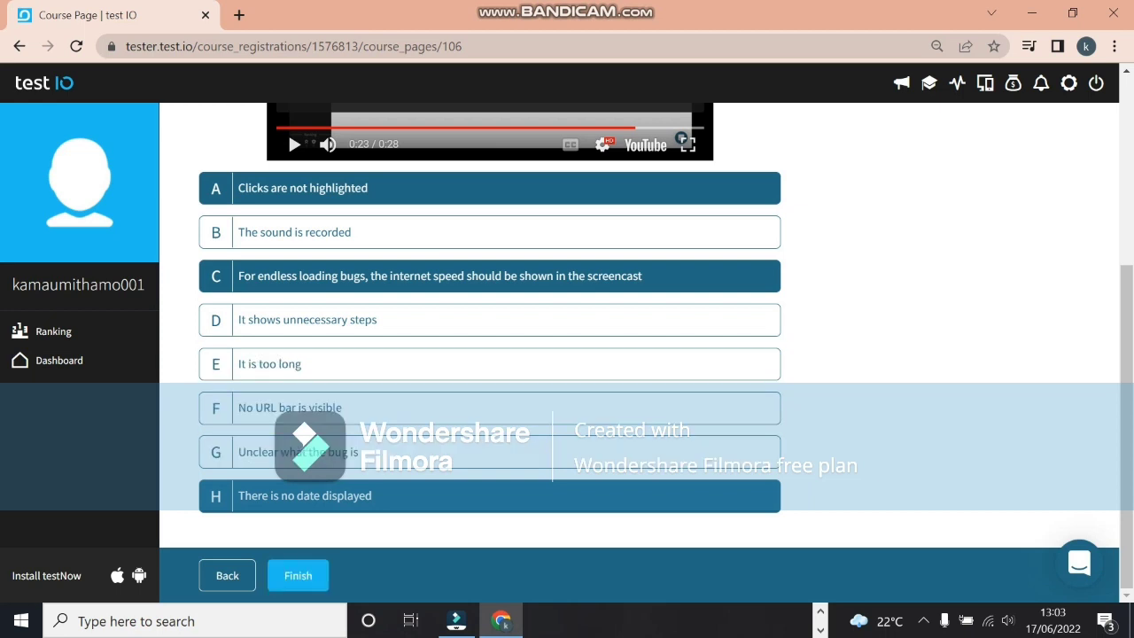
{"action": "left_click", "coordinate": [297, 575]}
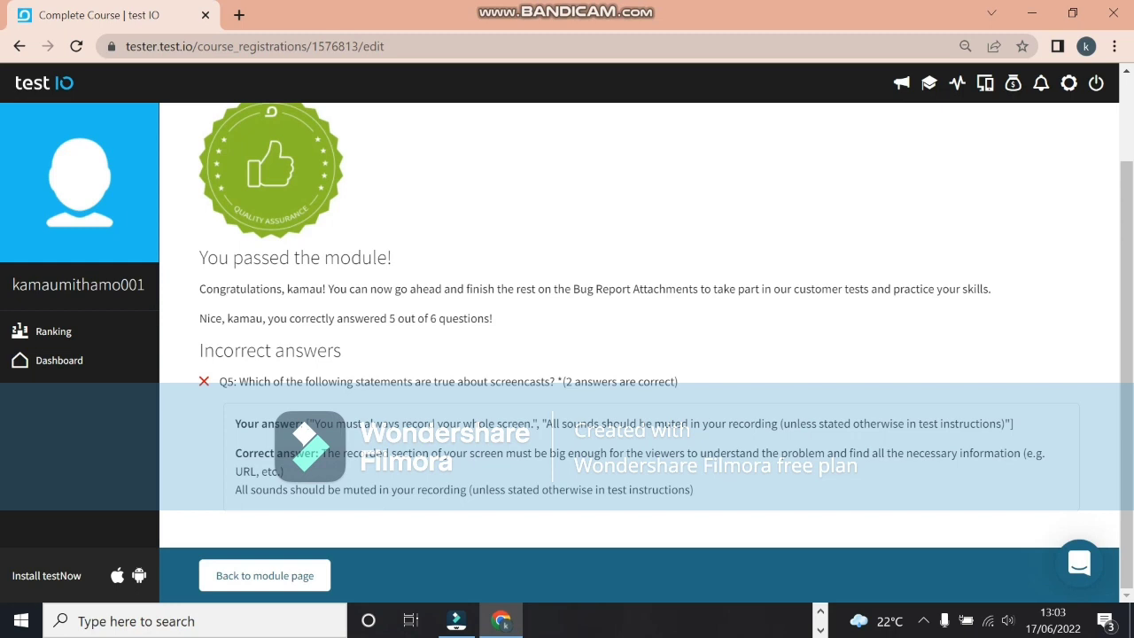
{"action": "left_click", "coordinate": [263, 575]}
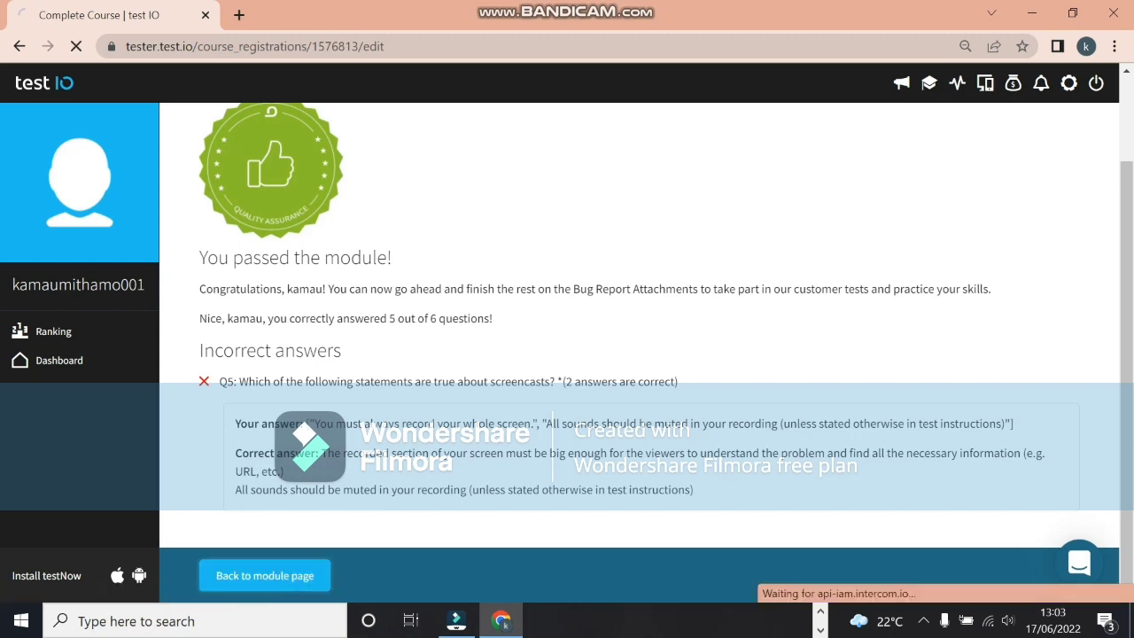
Step: Replay Example Video 17 of the Bug Reports module in full screen to observe the bug, and exit full screen
{"action": "scroll", "coordinate": [638, 325], "scroll_direction": "down", "scroll_amount": 2}
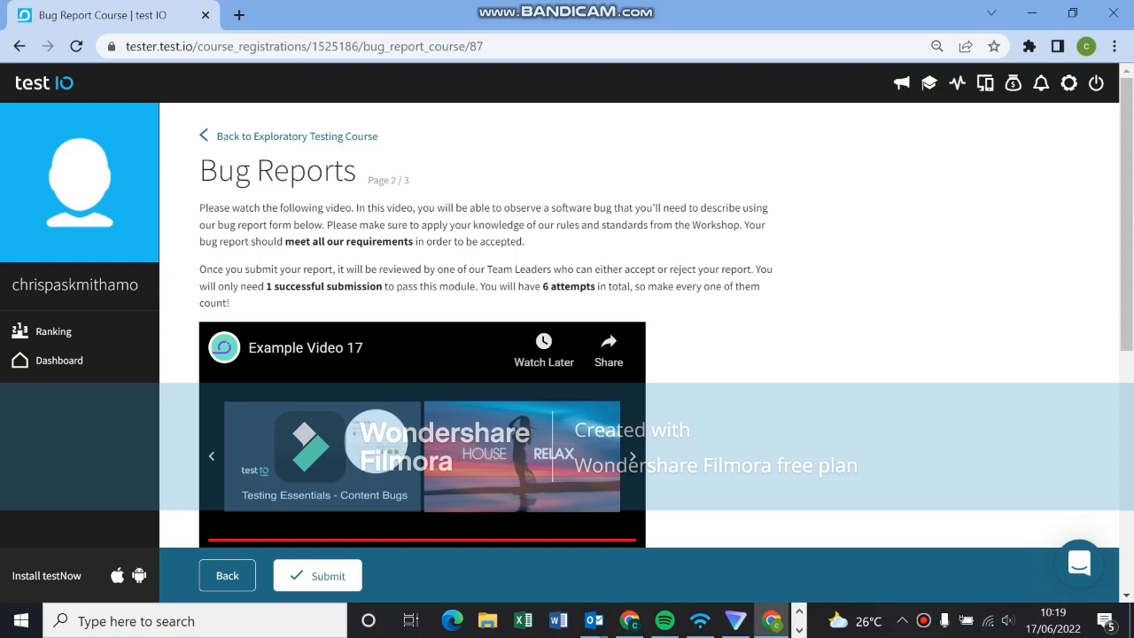
{"action": "scroll", "coordinate": [637, 324], "scroll_direction": "down", "scroll_amount": 1}
{"action": "scroll", "coordinate": [531, 398], "scroll_direction": "down", "scroll_amount": 1}
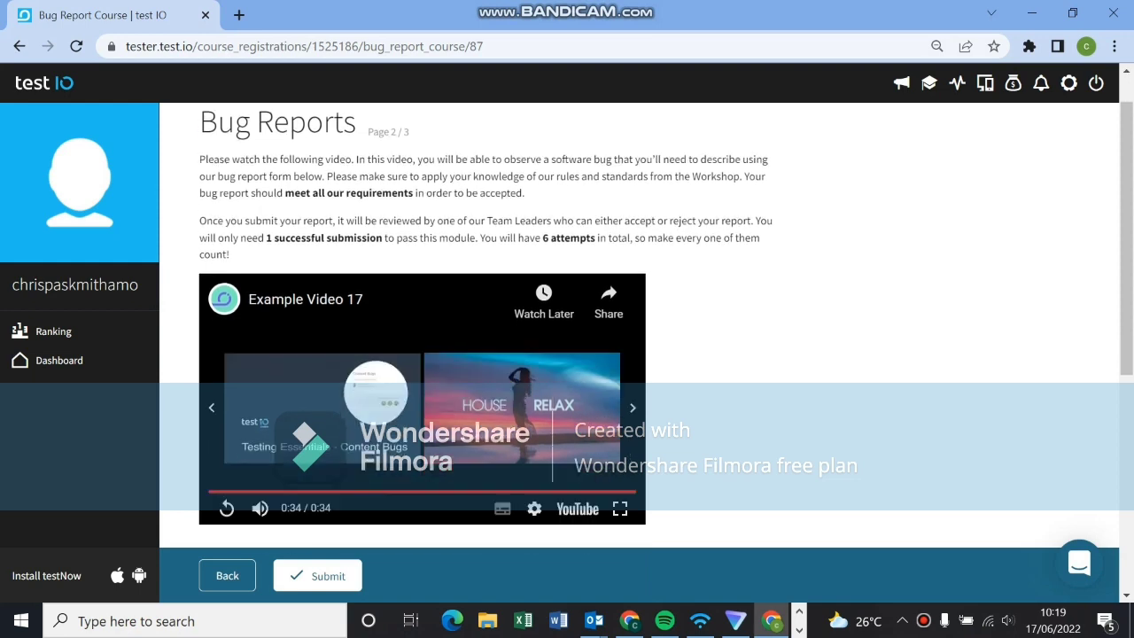
{"action": "left_click", "coordinate": [620, 468]}
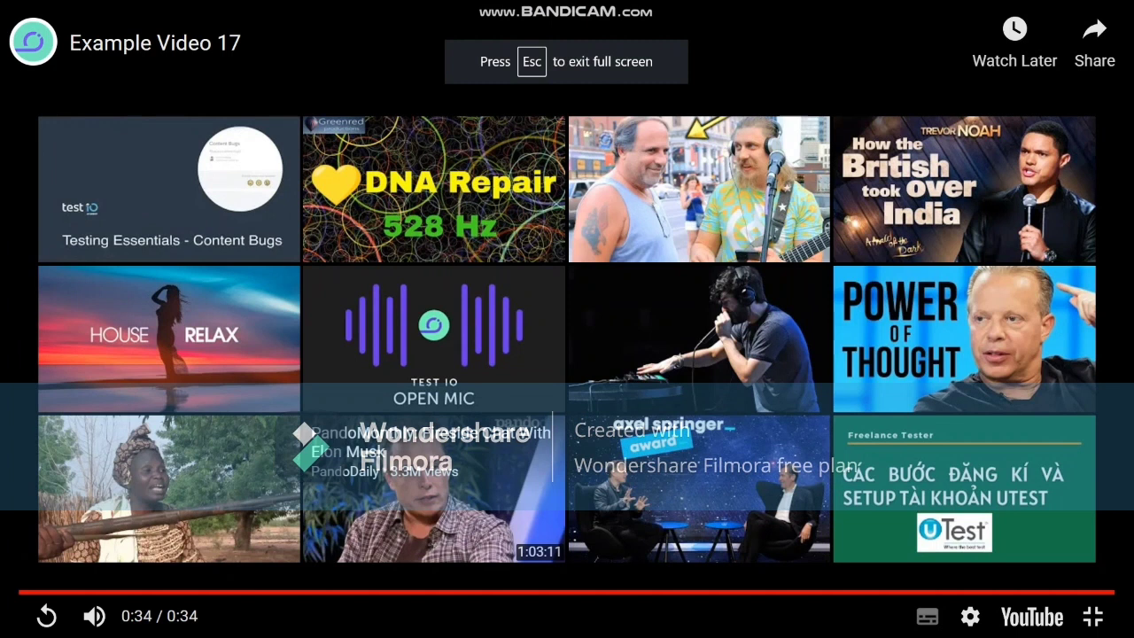
{"action": "left_click", "coordinate": [46, 616]}
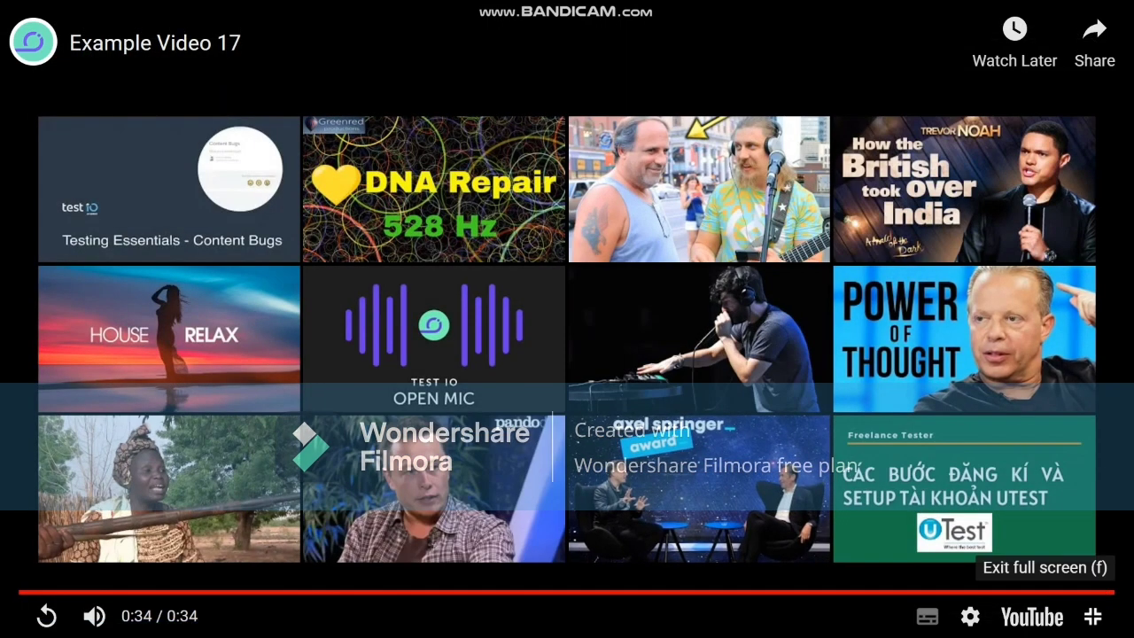
{"action": "left_click", "coordinate": [1092, 616]}
Step: Set severity to High and title the bug "when a user clicks on an image and views it then clicks on another image a blank preview is displayed."
{"action": "scroll", "coordinate": [646, 328], "scroll_direction": "down", "scroll_amount": 3}
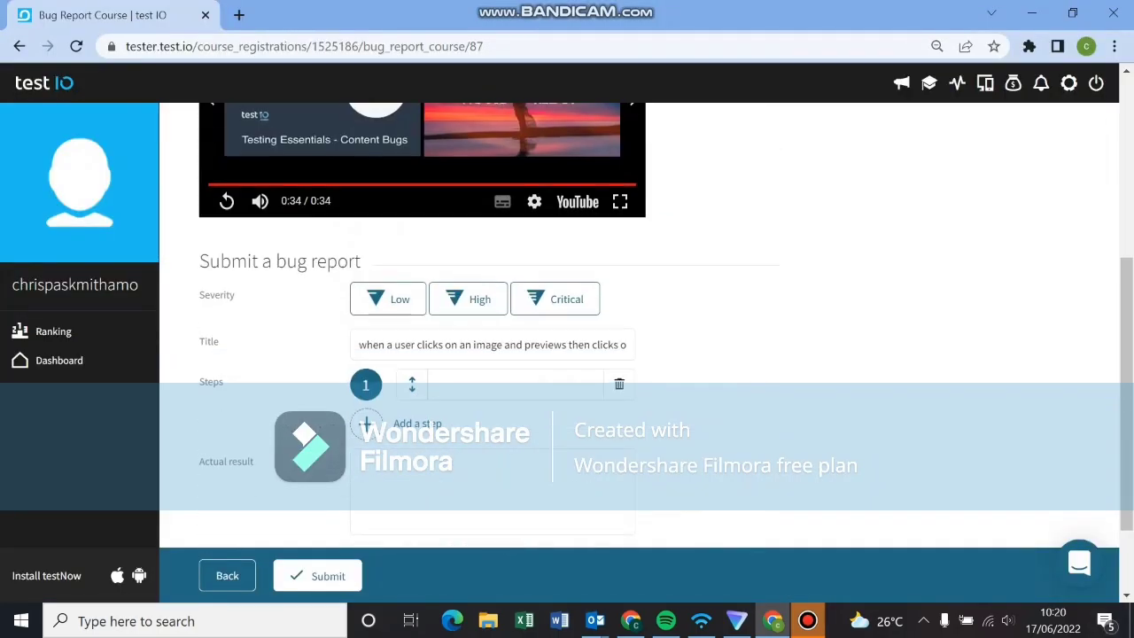
{"action": "scroll", "coordinate": [647, 327], "scroll_direction": "down", "scroll_amount": 1}
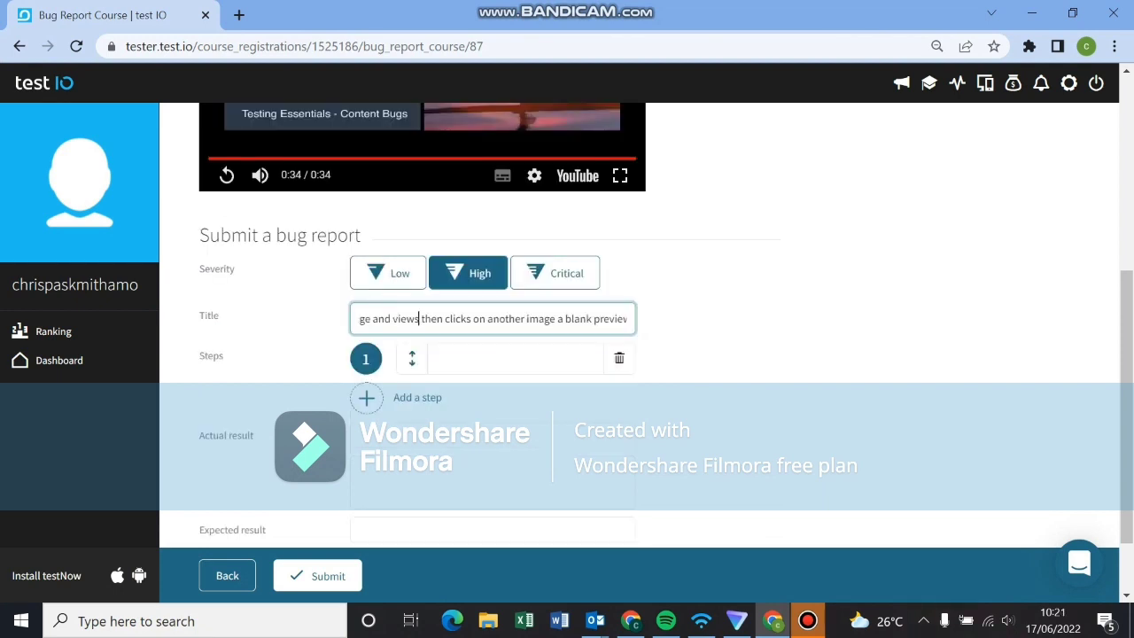
{"action": "type", "text": "it"}
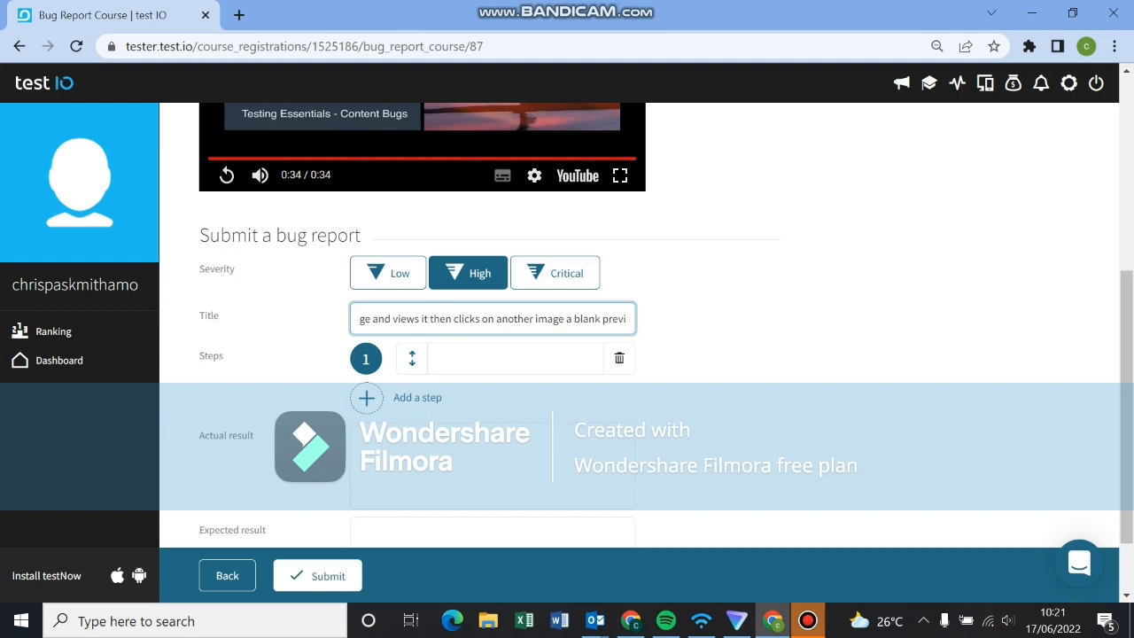
{"action": "key", "text": "Left"}
{"action": "key", "text": "Left"}
{"action": "key", "text": "Left"}
{"action": "key", "text": "Left"}
{"action": "key", "text": "Left"}
{"action": "key", "text": "Left"}
{"action": "key", "text": "Left"}
{"action": "key", "text": "Left"}
{"action": "key", "text": "Left"}
{"action": "key", "text": "Left"}
{"action": "key", "text": "Left"}
{"action": "key", "text": "Left"}
{"action": "key", "text": "Left"}
{"action": "key", "text": "Left"}
{"action": "key", "text": "Left"}
{"action": "key", "text": "Left"}
{"action": "key", "text": "Left"}
{"action": "key", "text": "Left"}
{"action": "key", "text": "Left"}
{"action": "key", "text": "Left"}
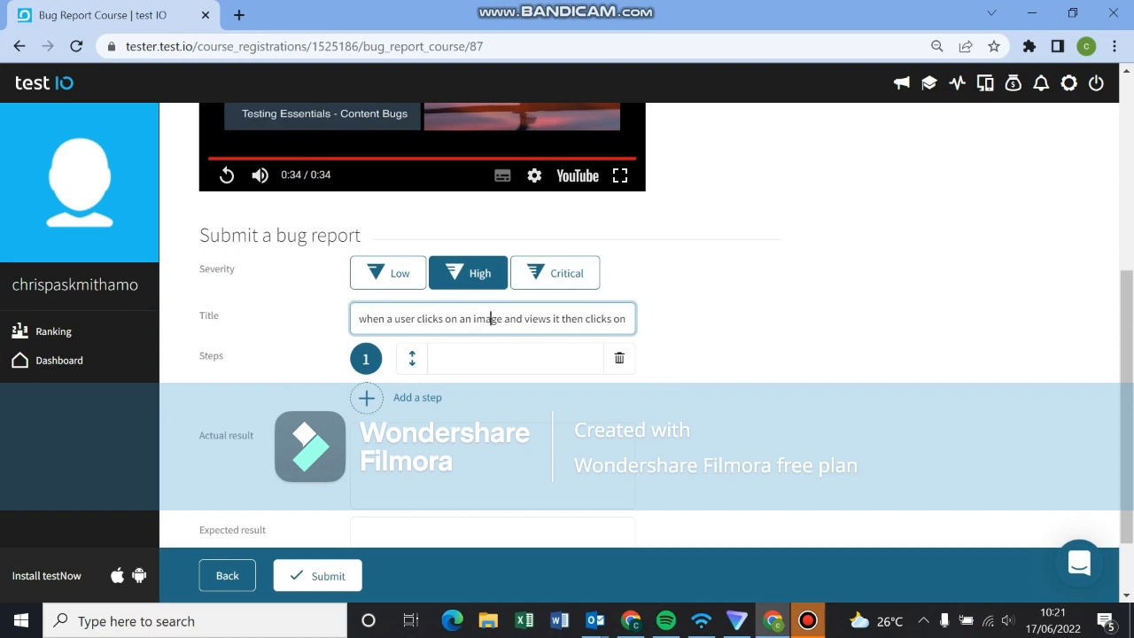
{"action": "key", "text": "End"}
{"action": "type", "text": "a"}
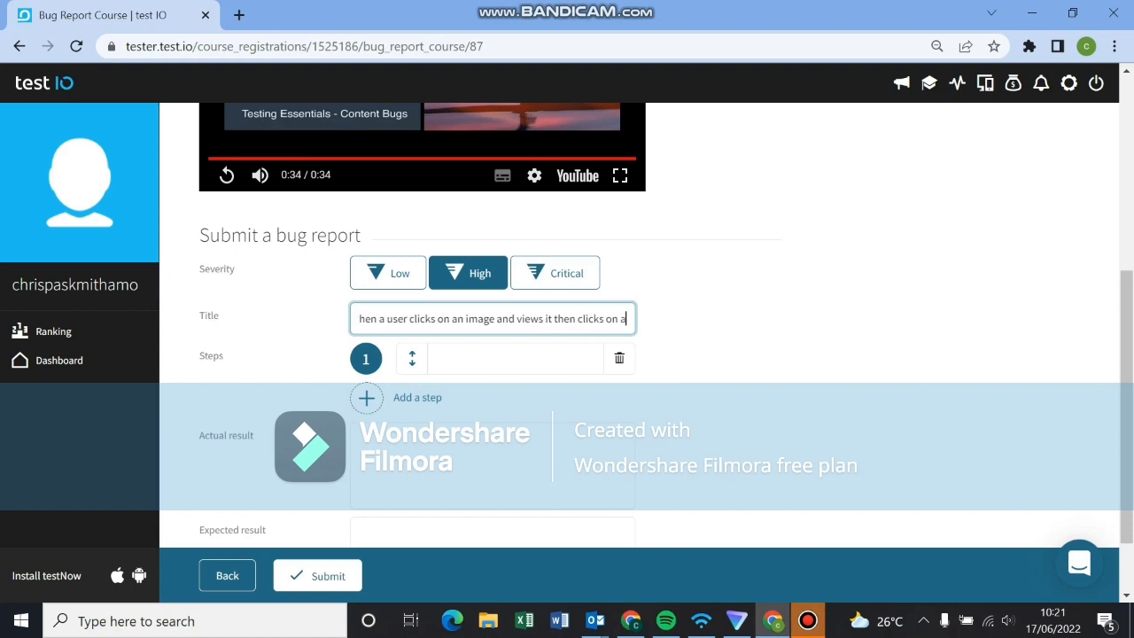
{"action": "type", "text": "nother image"}
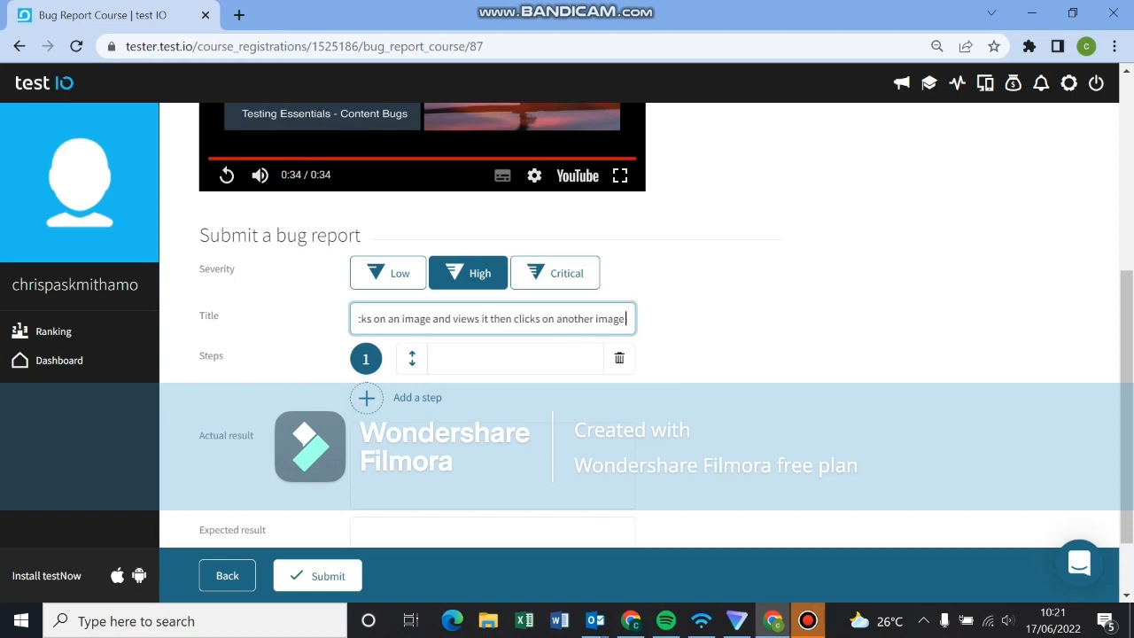
{"action": "type", "text": " a blank preview is displayed."}
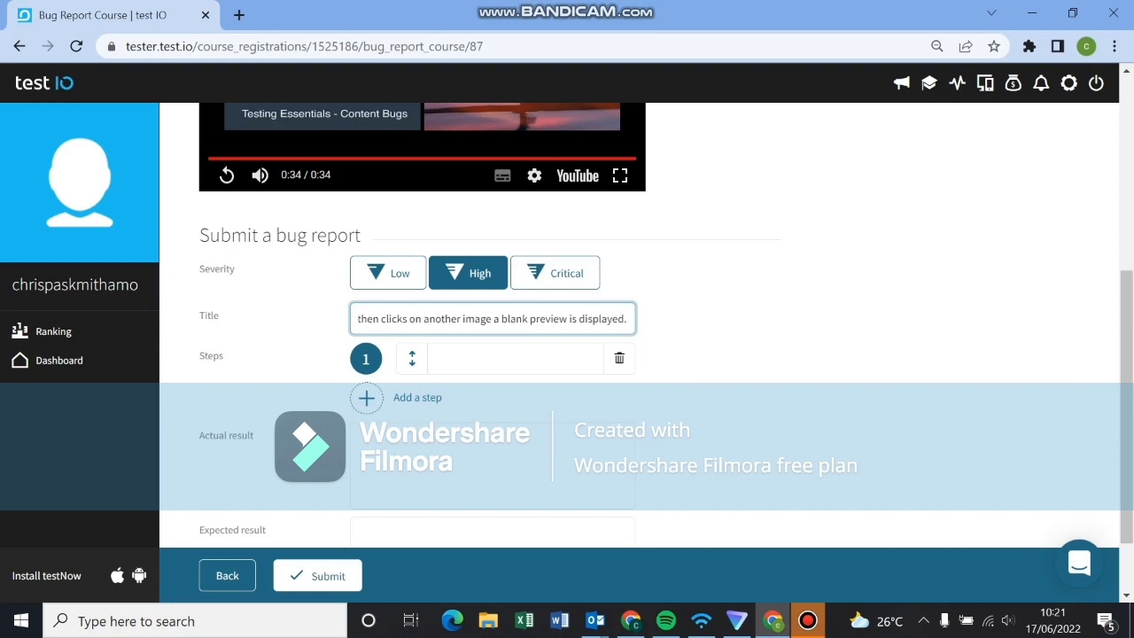
{"action": "scroll", "coordinate": [515, 324], "scroll_direction": "down", "scroll_amount": 1}
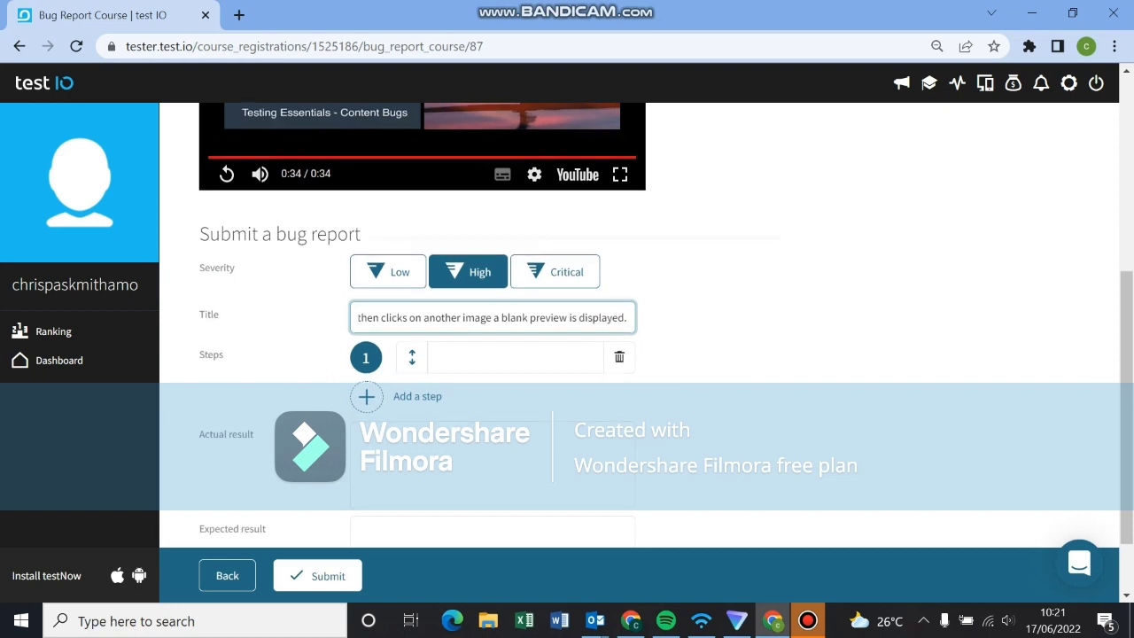
{"action": "left_click", "coordinate": [516, 269]}
{"action": "scroll", "coordinate": [567, 355], "scroll_direction": "up", "scroll_amount": 1}
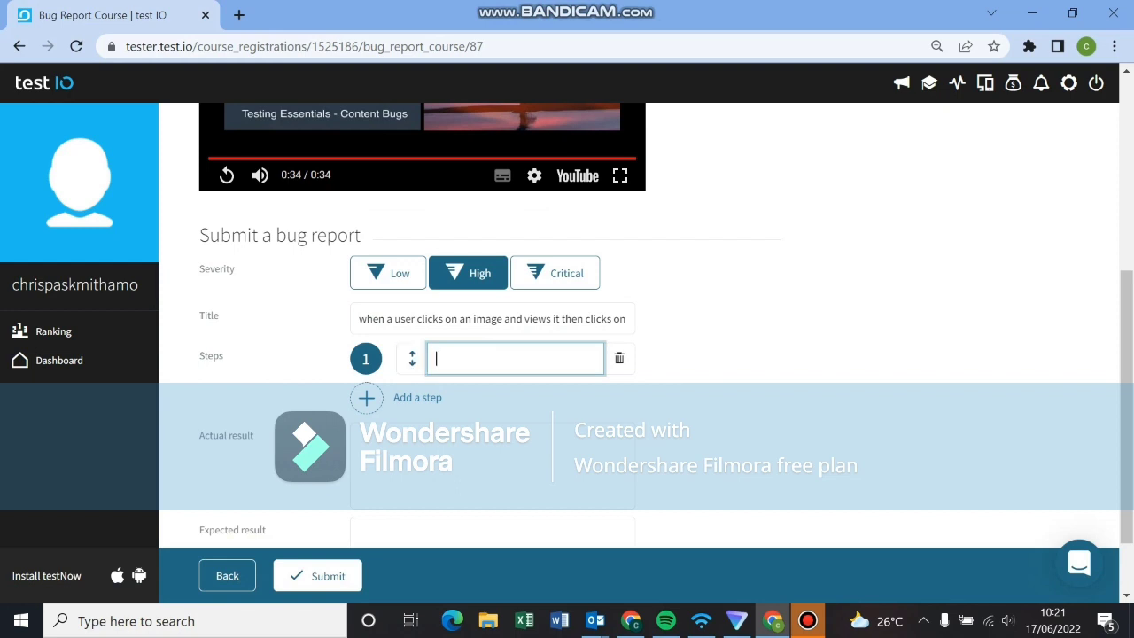
{"action": "type", "text": "open th"}
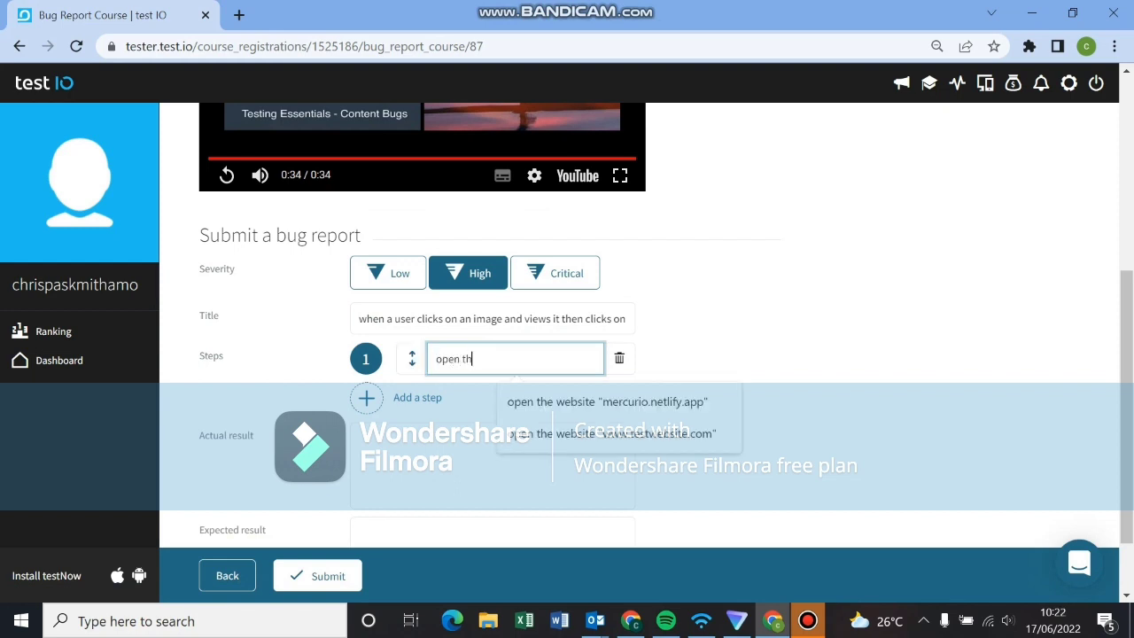
{"action": "key", "text": "Down"}
{"action": "key", "text": "Down"}
{"action": "key", "text": "Return"}
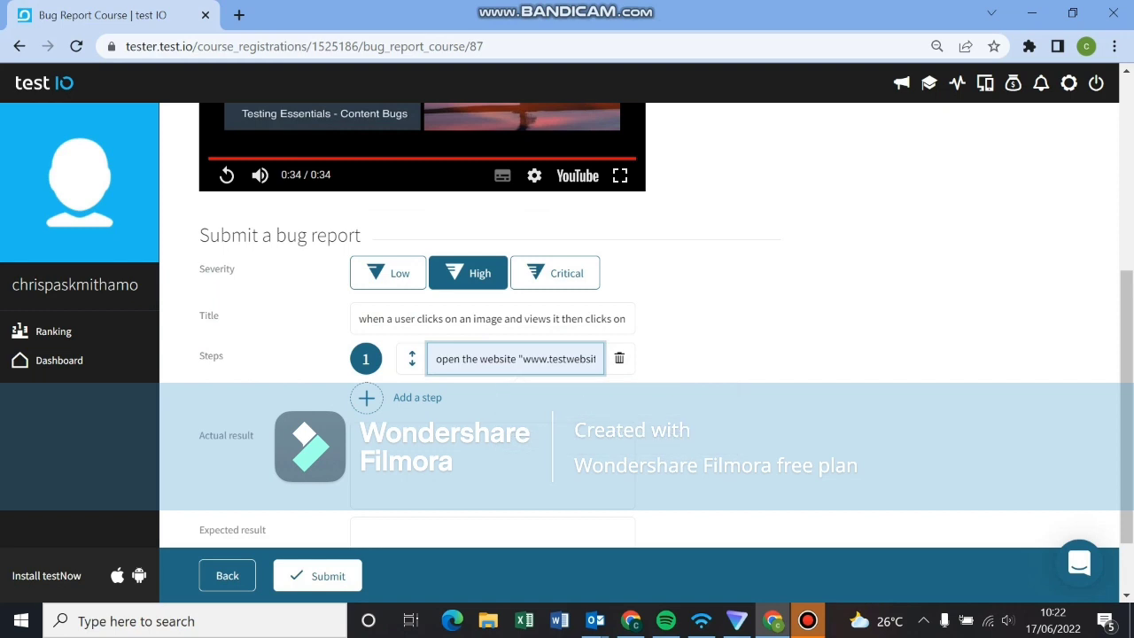
Step: Replay the start of Example Video 17 in full screen to check the opening page, and exit full screen
{"action": "scroll", "coordinate": [566, 324], "scroll_direction": "up", "scroll_amount": 1}
{"action": "scroll", "coordinate": [612, 438], "scroll_direction": "up", "scroll_amount": 3}
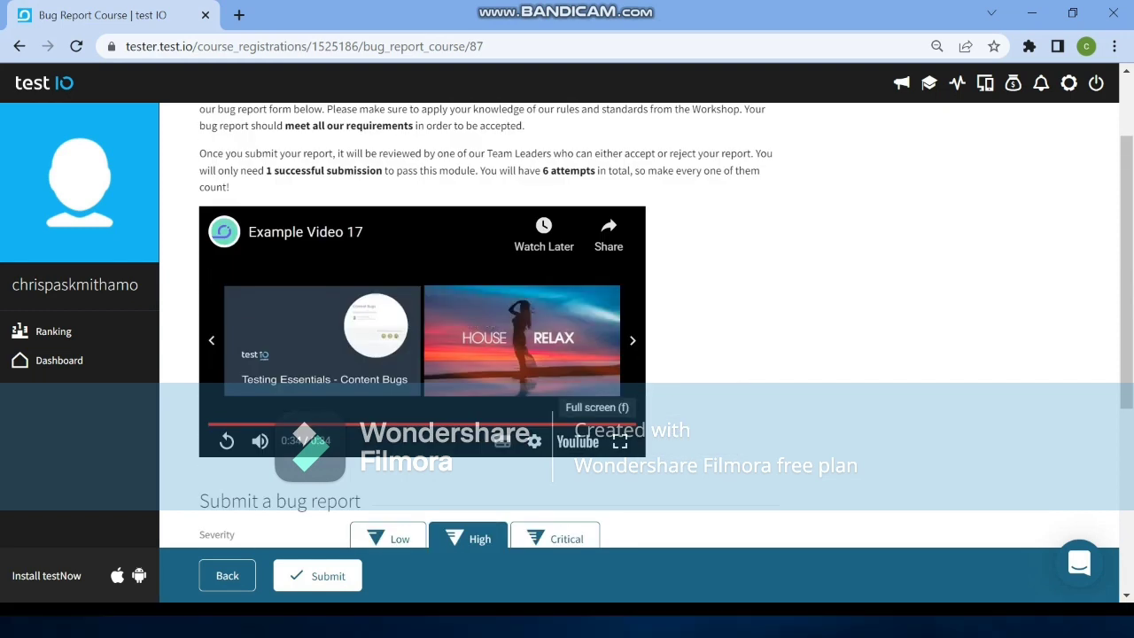
{"action": "left_click", "coordinate": [612, 437]}
{"action": "left_click", "coordinate": [47, 615]}
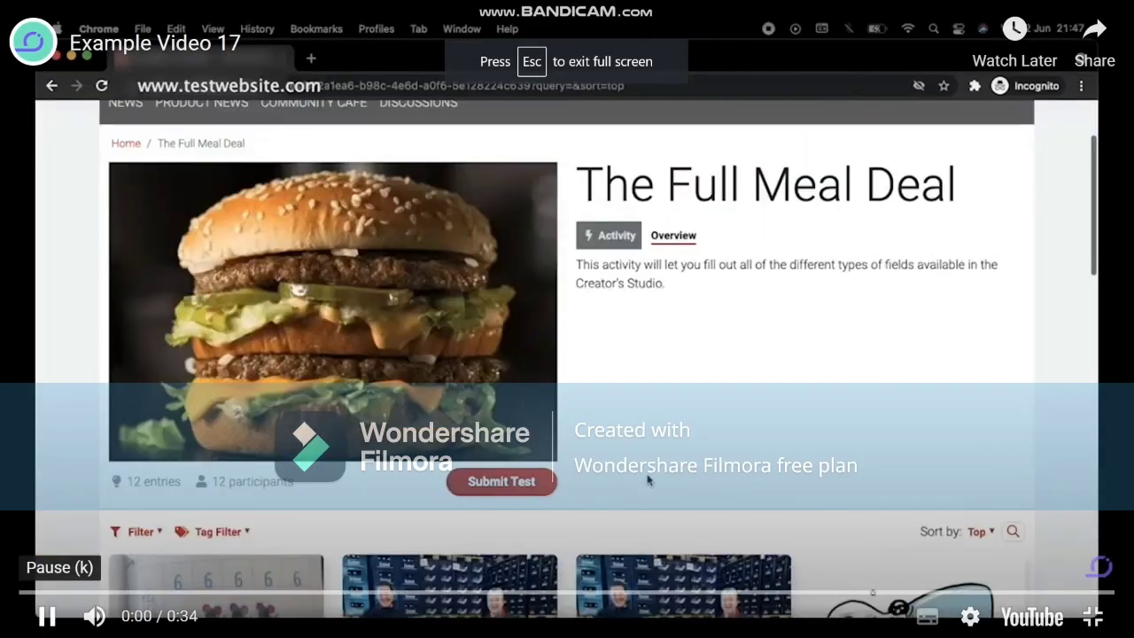
{"action": "key", "text": "Escape"}
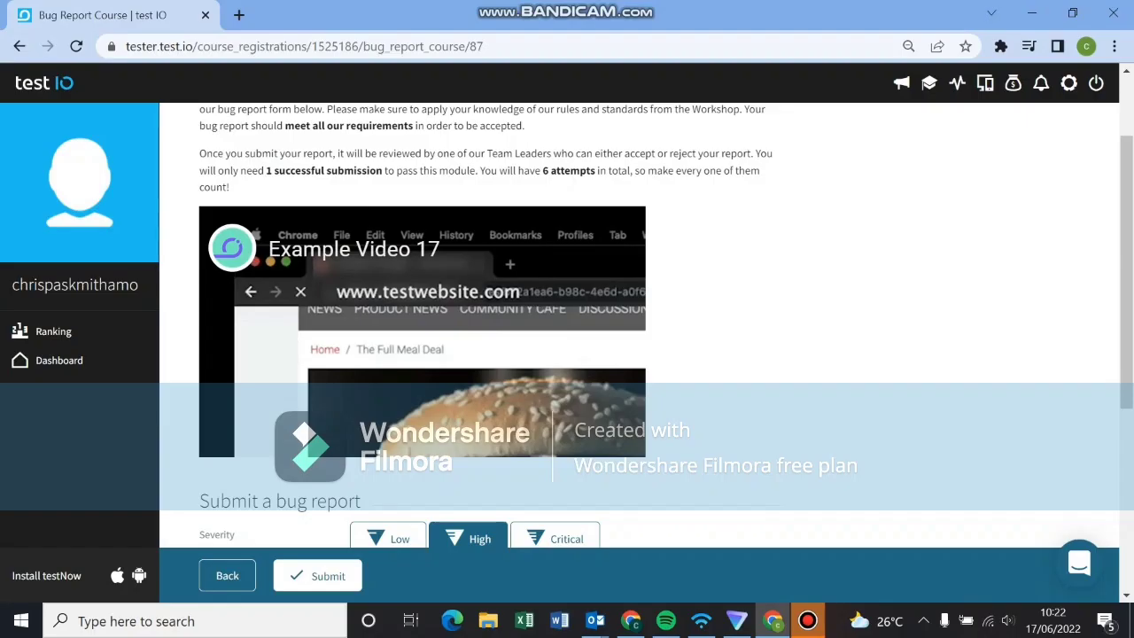
Step: Add a second step to the bug report, and rewind Example Video 17 to The Full Meal Deal page, pausing at 0:02
{"action": "scroll", "coordinate": [567, 354], "scroll_direction": "down", "scroll_amount": 2}
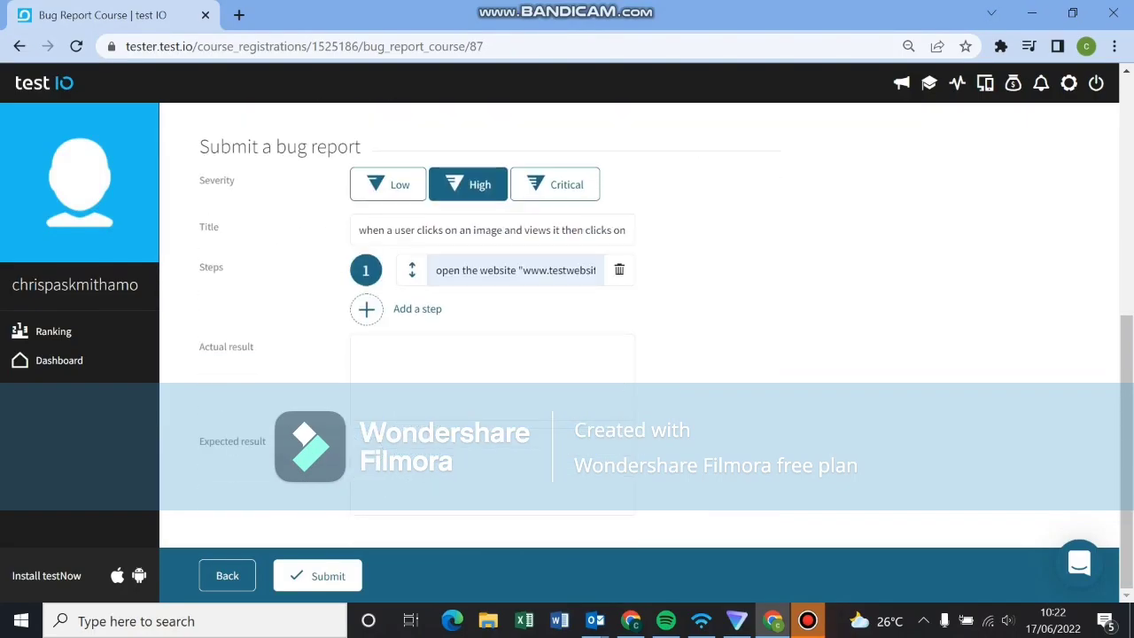
{"action": "left_click", "coordinate": [366, 308]}
{"action": "scroll", "coordinate": [366, 308], "scroll_direction": "up", "scroll_amount": 4}
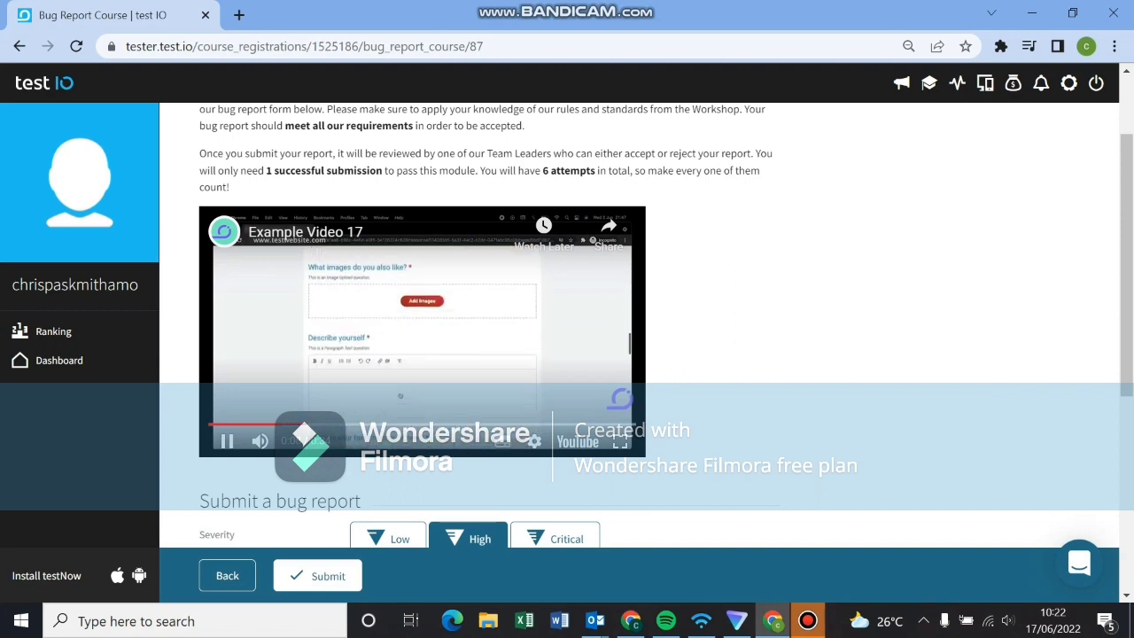
{"action": "left_click", "coordinate": [554, 363]}
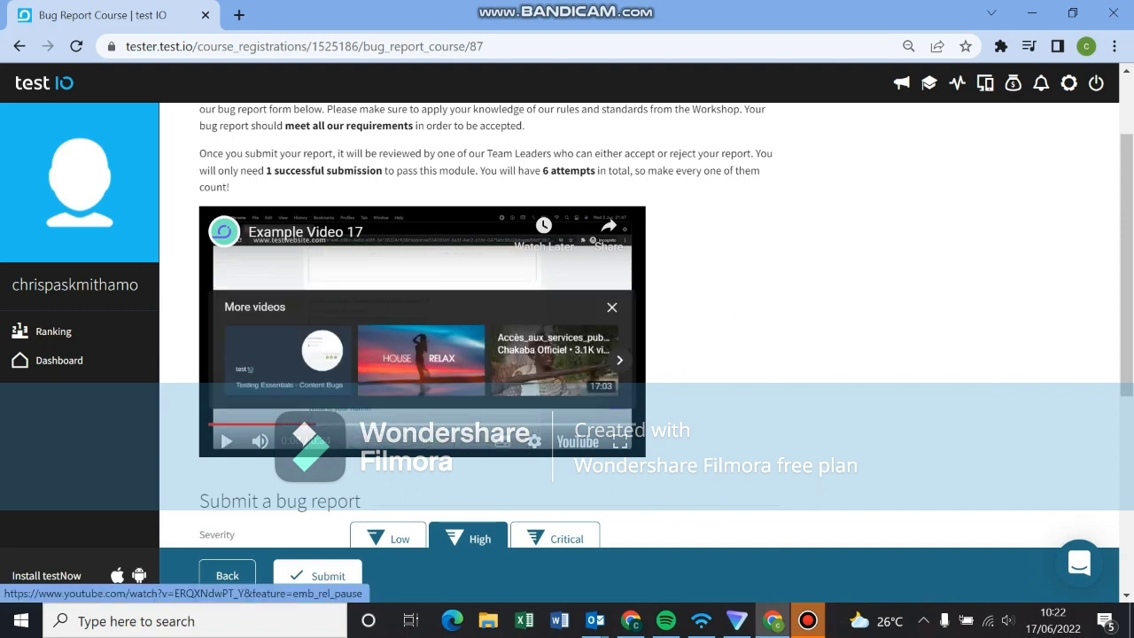
{"action": "left_click", "coordinate": [555, 273]}
{"action": "key", "text": "Left"}
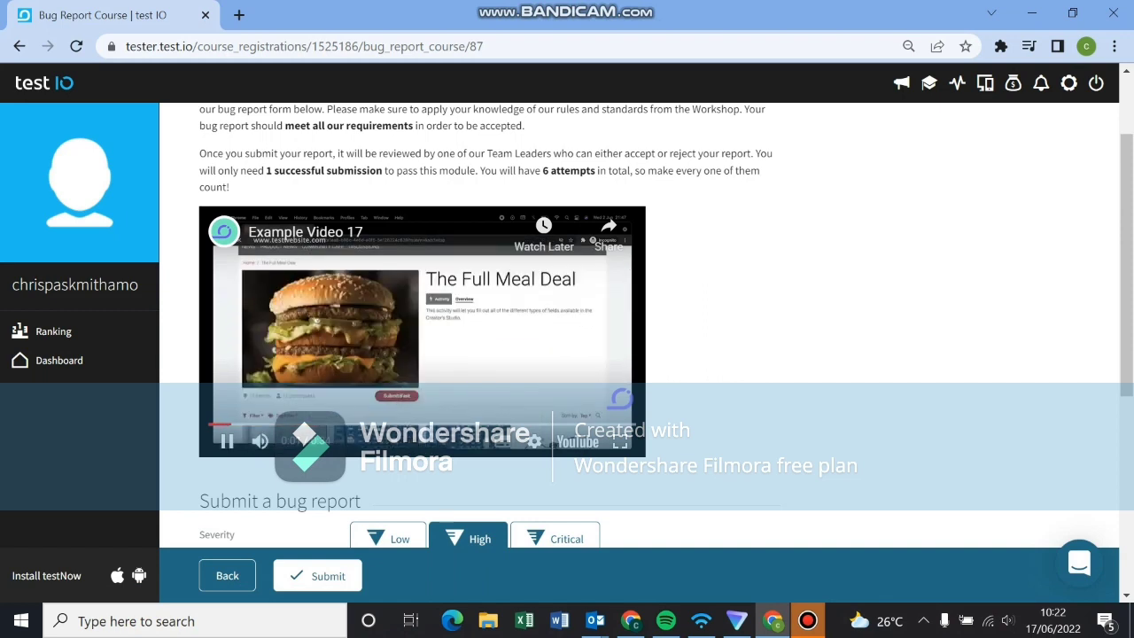
{"action": "key", "text": "space"}
{"action": "scroll", "coordinate": [566, 354], "scroll_direction": "down", "scroll_amount": 3}
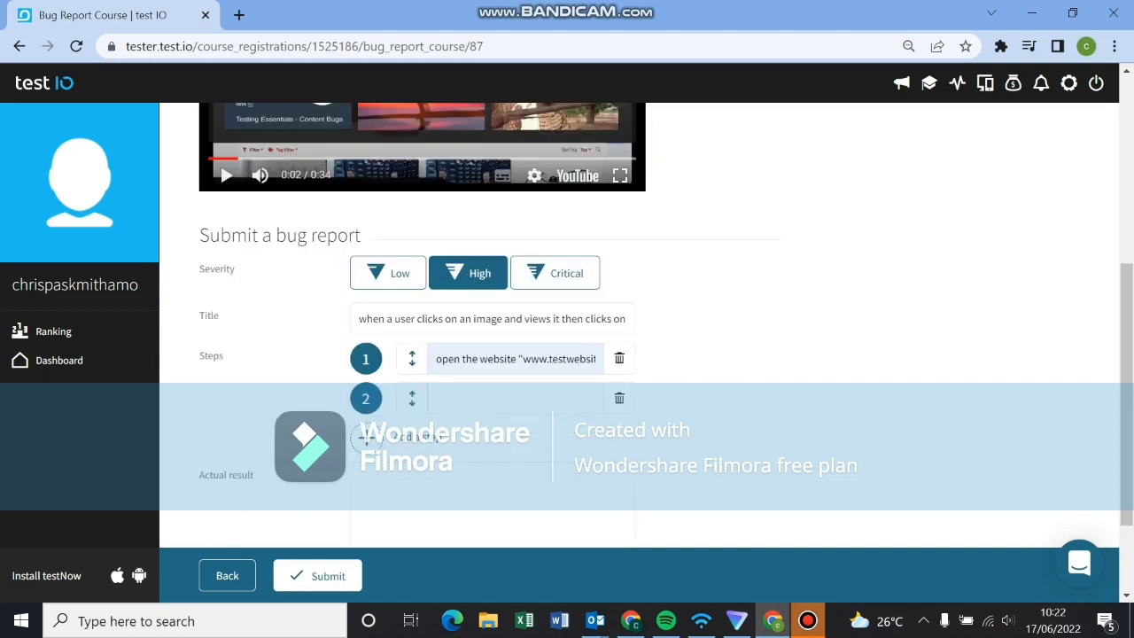
Step: Write step 2 beginning with: On the homepage under the "full meal, and add an empty third step
{"action": "left_click", "coordinate": [515, 398]}
{"action": "key", "text": "Caps_Lock"}
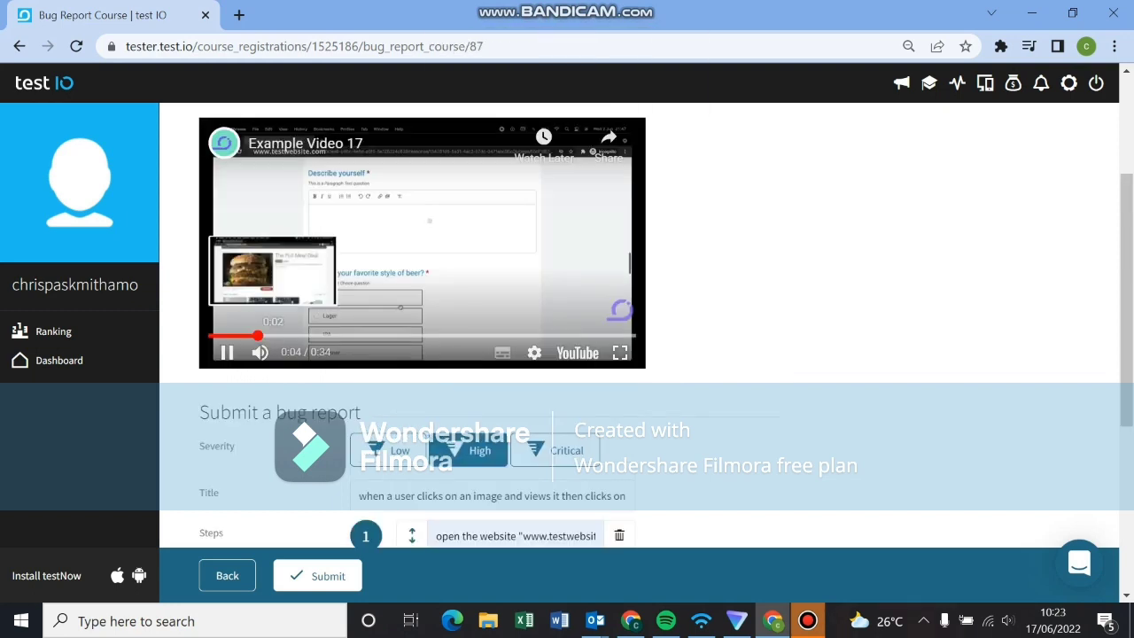
{"action": "scroll", "coordinate": [567, 354], "scroll_direction": "down", "scroll_amount": 2}
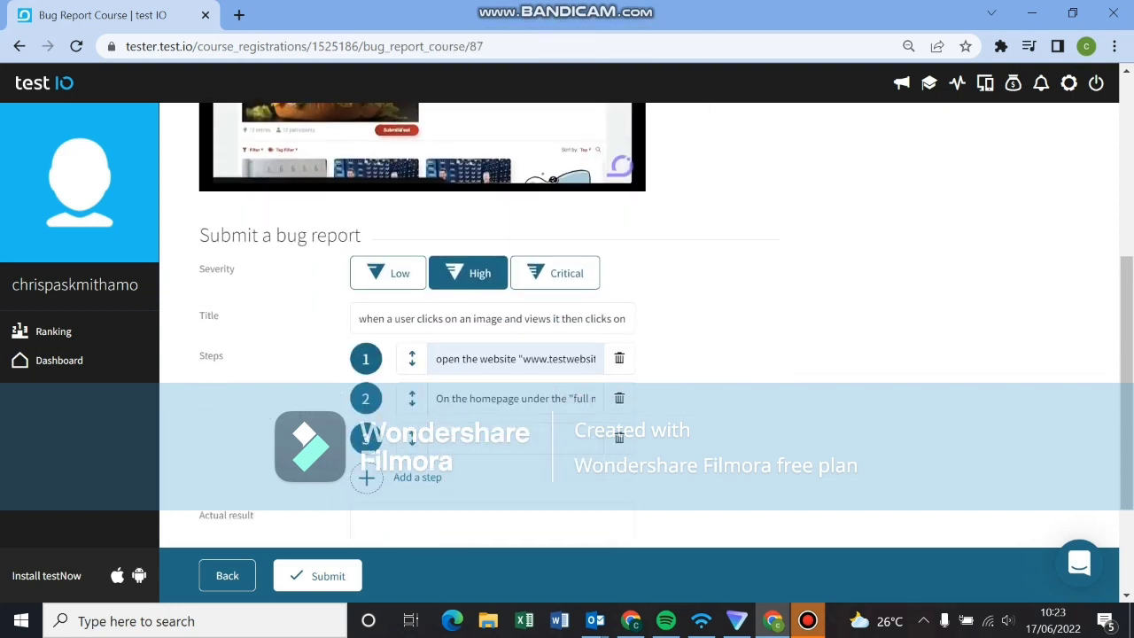
{"action": "scroll", "coordinate": [567, 355], "scroll_direction": "down", "scroll_amount": 2}
{"action": "scroll", "coordinate": [567, 355], "scroll_direction": "up", "scroll_amount": 5}
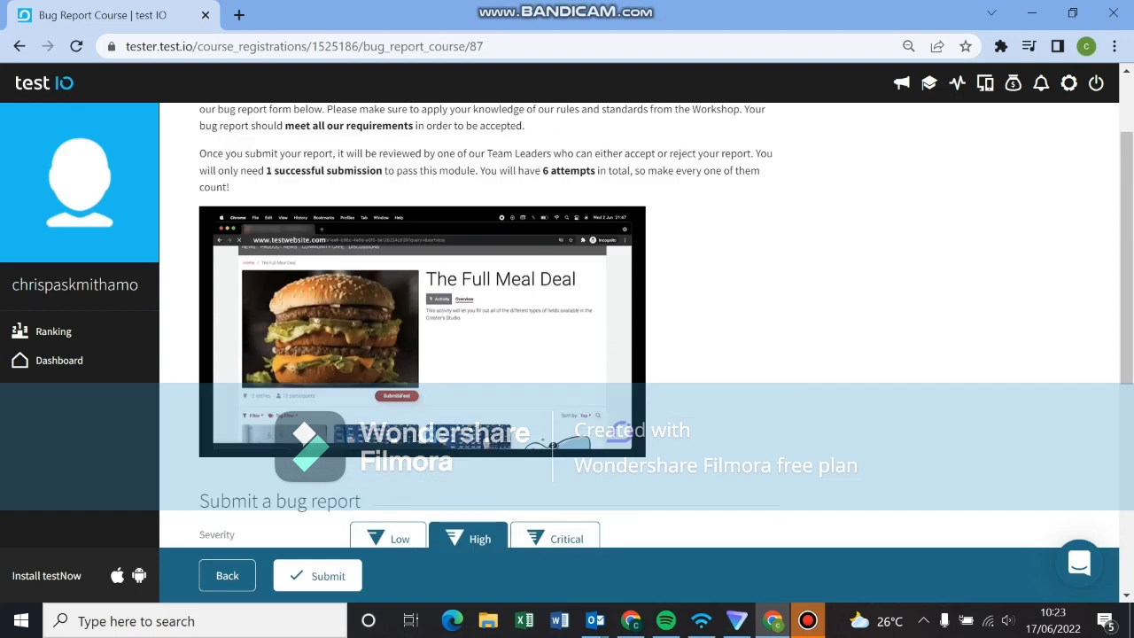
{"action": "scroll", "coordinate": [566, 355], "scroll_direction": "down", "scroll_amount": 3}
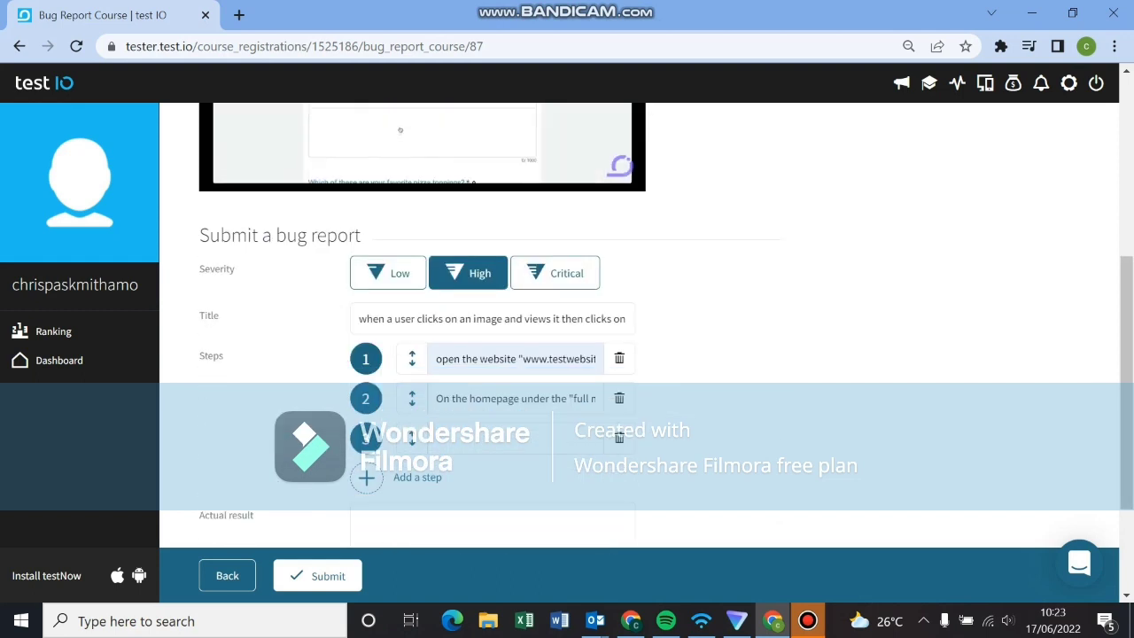
Step: Correct step 2 so the quoted page name begins with a capitalized "The" inside the quotation marks
{"action": "double_click", "coordinate": [559, 399]}
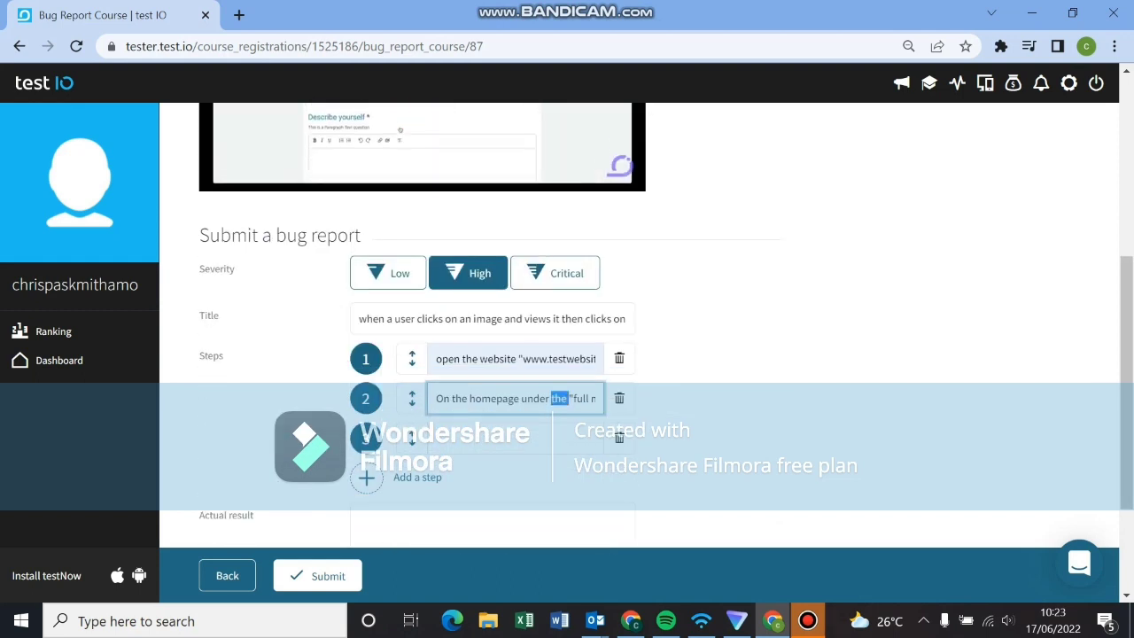
{"action": "key", "text": "BackSpace"}
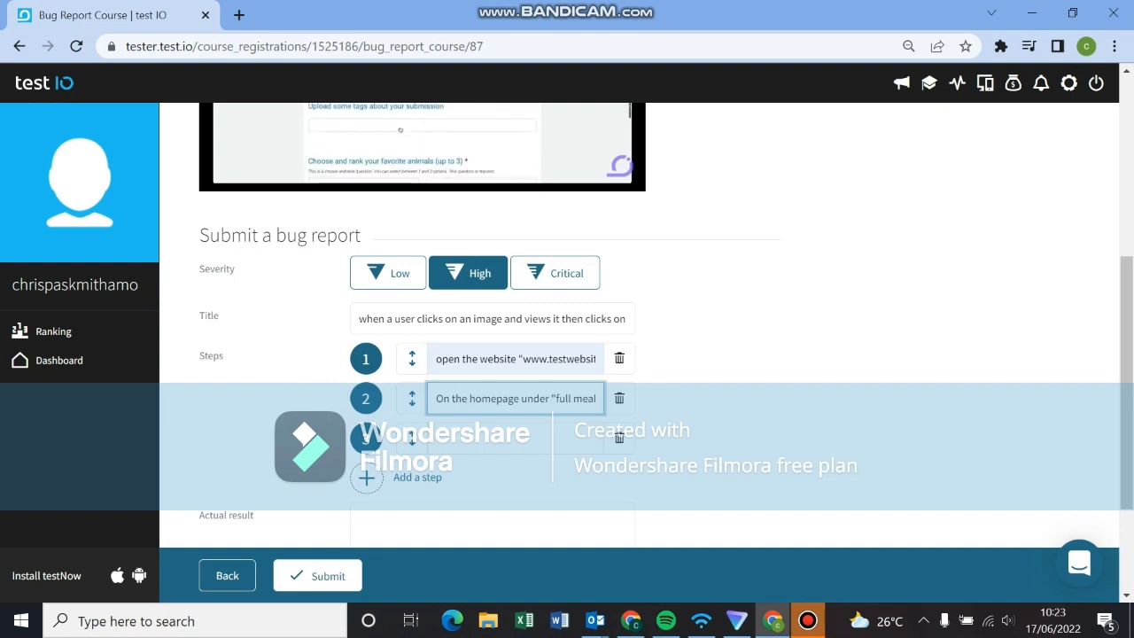
{"action": "type", "text": "the"}
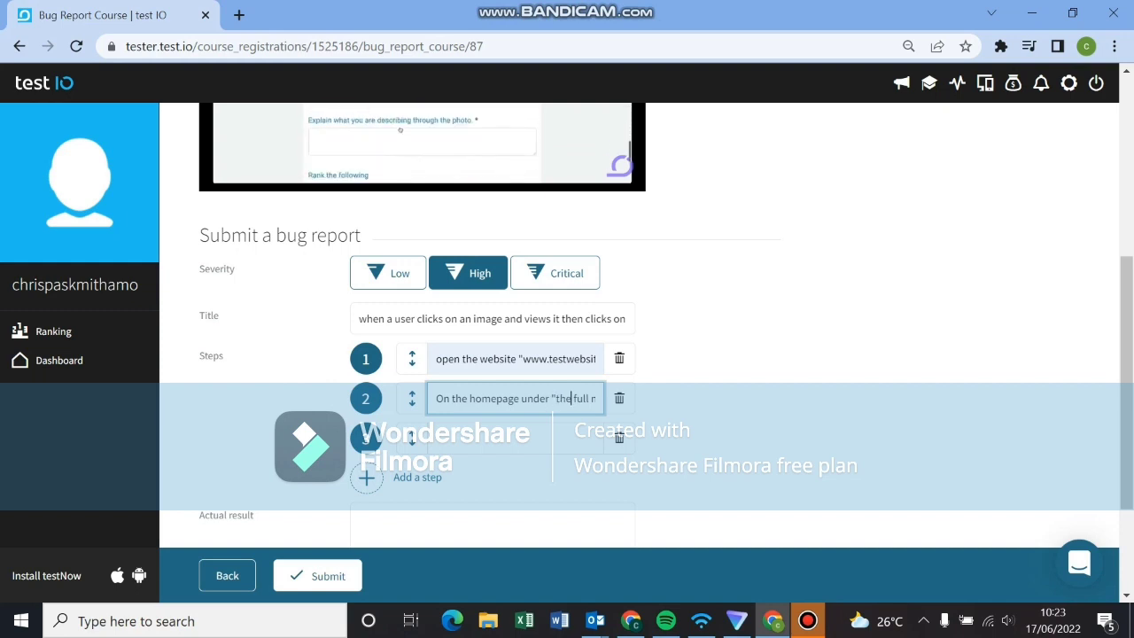
{"action": "key", "text": "Caps_Lock"}
{"action": "key", "text": "Delete"}
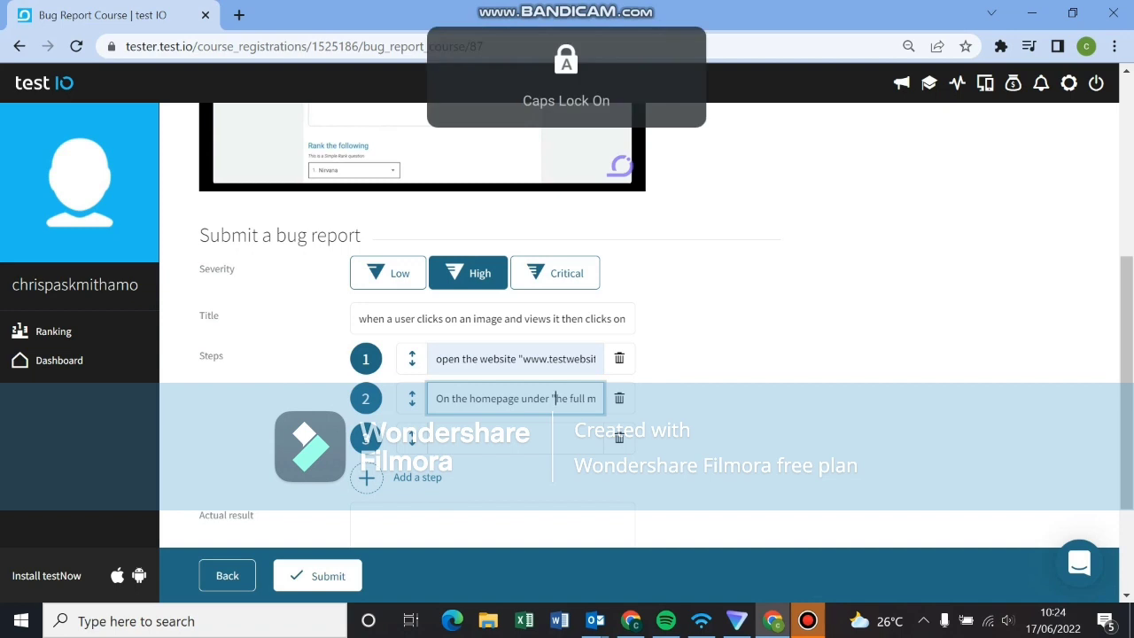
{"action": "type", "text": "T"}
{"action": "key", "text": "Caps_Lock"}
Step: Review the photo selection part of Example Video 17 from 0:10, pausing and rewinding 5 seconds to the "Please select a photo of your favorite thing" question
{"action": "scroll", "coordinate": [567, 355], "scroll_direction": "up", "scroll_amount": 3}
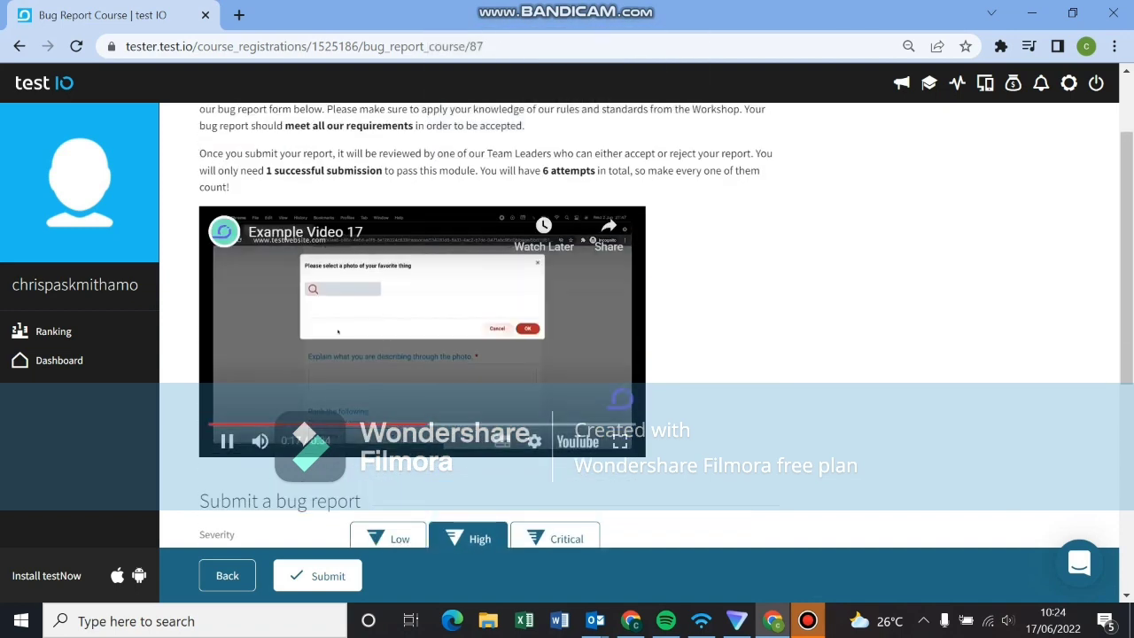
{"action": "scroll", "coordinate": [567, 355], "scroll_direction": "down", "scroll_amount": 1}
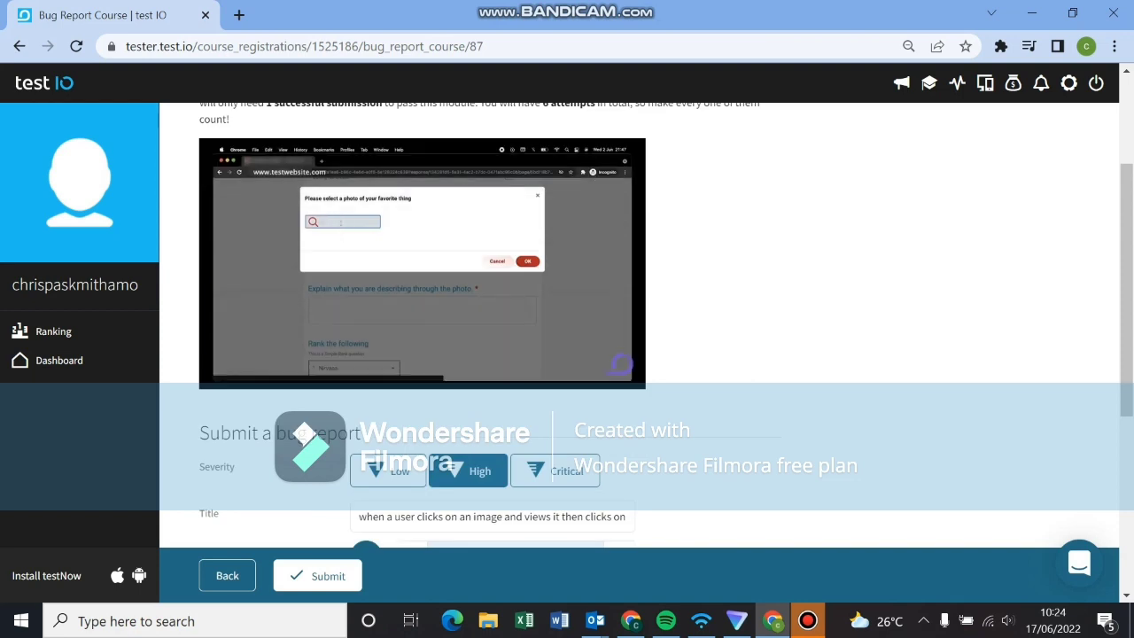
{"action": "left_click", "coordinate": [330, 355]}
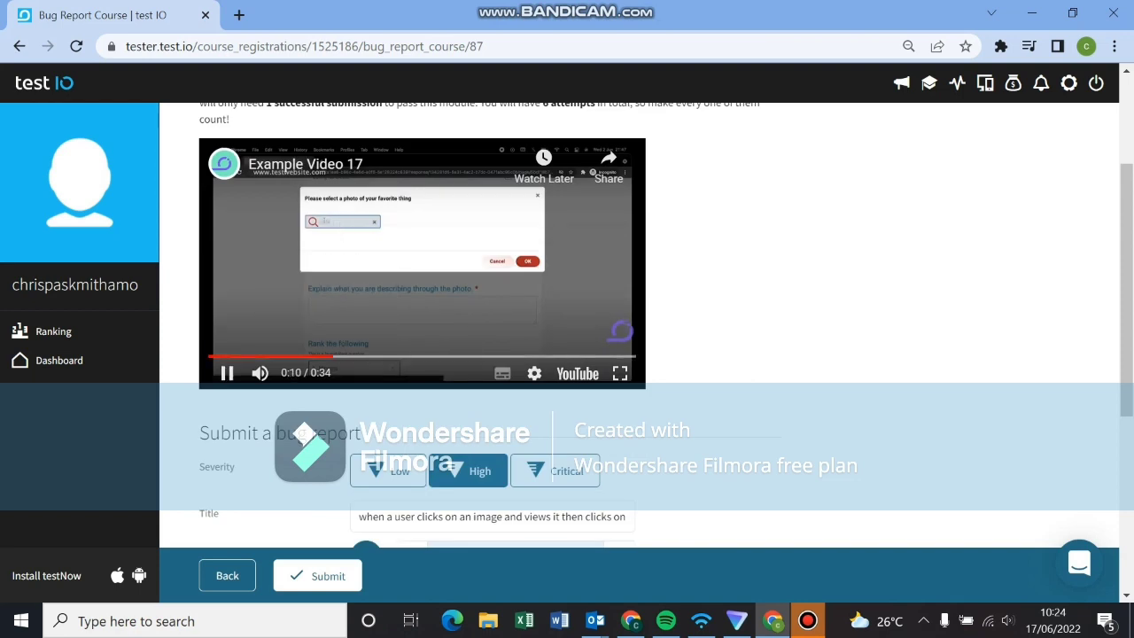
{"action": "key", "text": "space"}
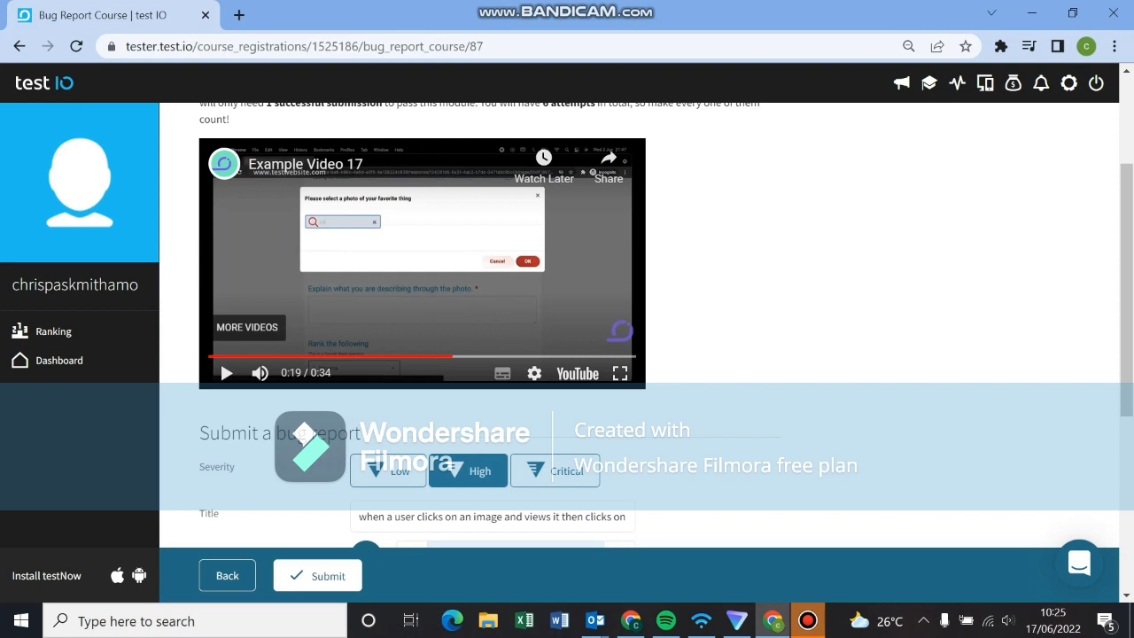
{"action": "key", "text": "space"}
{"action": "key", "text": "space"}
{"action": "key", "text": "Left"}
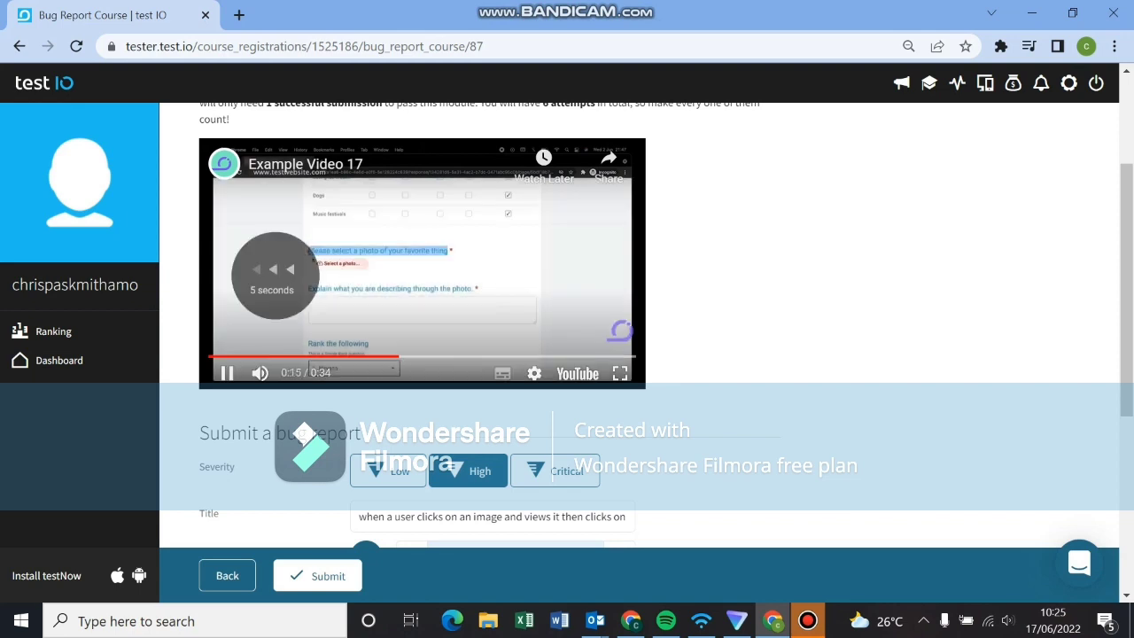
Step: Check the wording of step 3 in the bug report through to its closing "select photo" quotation
{"action": "scroll", "coordinate": [567, 354], "scroll_direction": "down", "scroll_amount": 4}
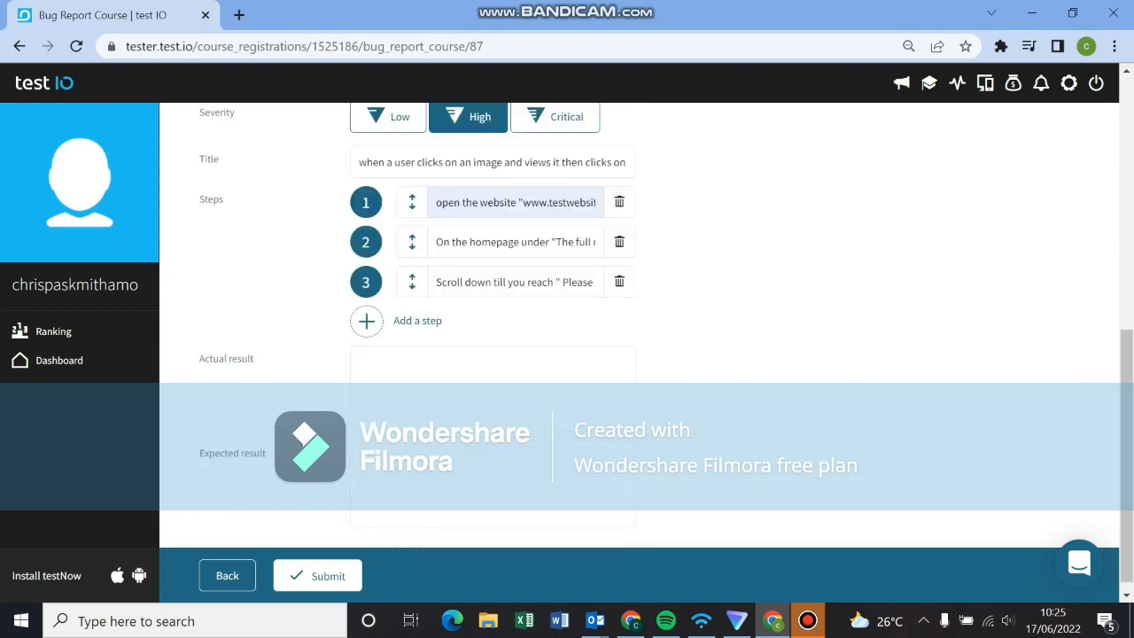
{"action": "left_click", "coordinate": [568, 282]}
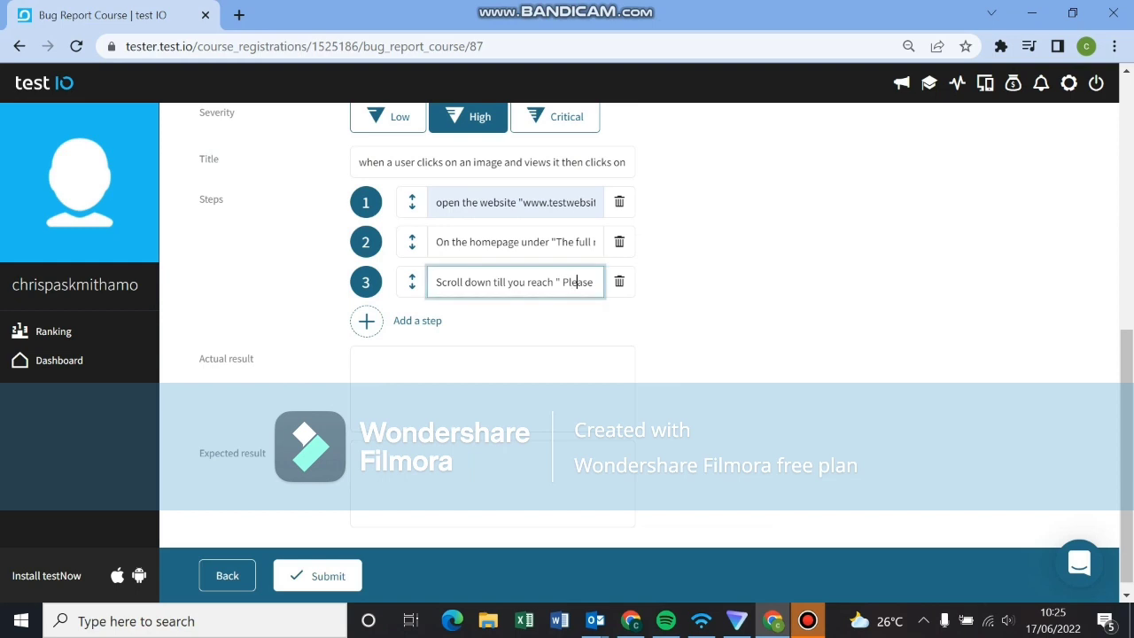
{"action": "key", "text": "Right"}
{"action": "key", "text": "Right"}
{"action": "key", "text": "Right"}
{"action": "key", "text": "Right"}
{"action": "key", "text": "Right"}
{"action": "key", "text": "Right"}
{"action": "key", "text": "Right"}
{"action": "key", "text": "Right"}
{"action": "key", "text": "Right"}
{"action": "key", "text": "Right"}
{"action": "key", "text": "Right"}
{"action": "key", "text": "Right"}
{"action": "key", "text": "Right"}
{"action": "key", "text": "Right"}
{"action": "key", "text": "Right"}
{"action": "key", "text": "Right"}
{"action": "key", "text": "Right"}
{"action": "key", "text": "Right"}
{"action": "key", "text": "Right"}
{"action": "key", "text": "Right"}
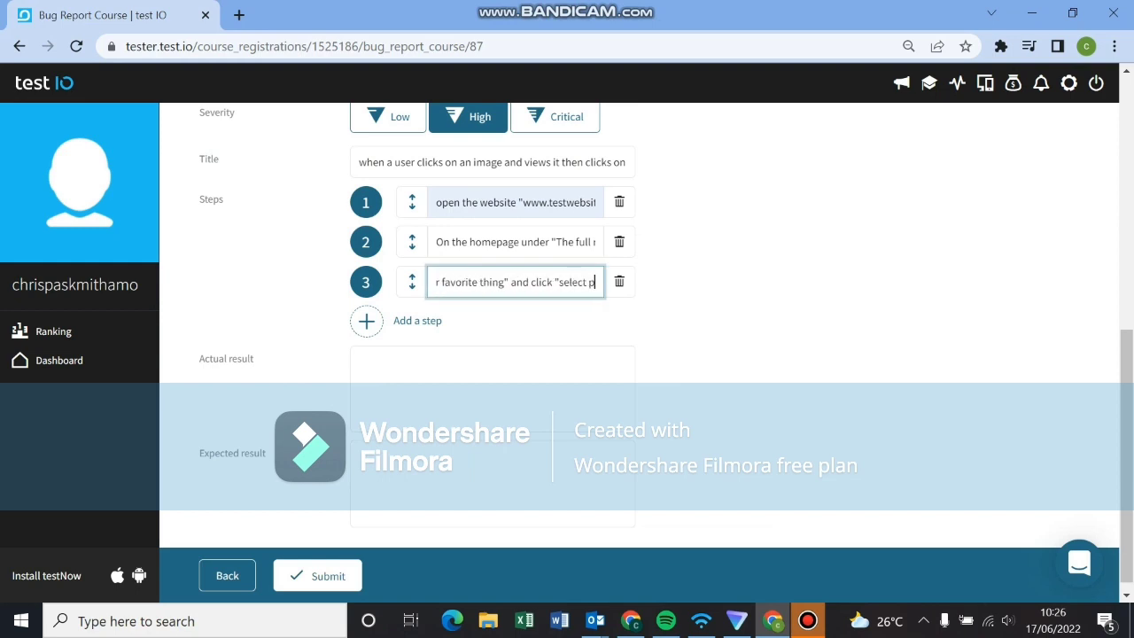
{"action": "key", "text": "Right"}
{"action": "key", "text": "Right"}
{"action": "key", "text": "Right"}
{"action": "key", "text": "Right"}
{"action": "key", "text": "Right"}
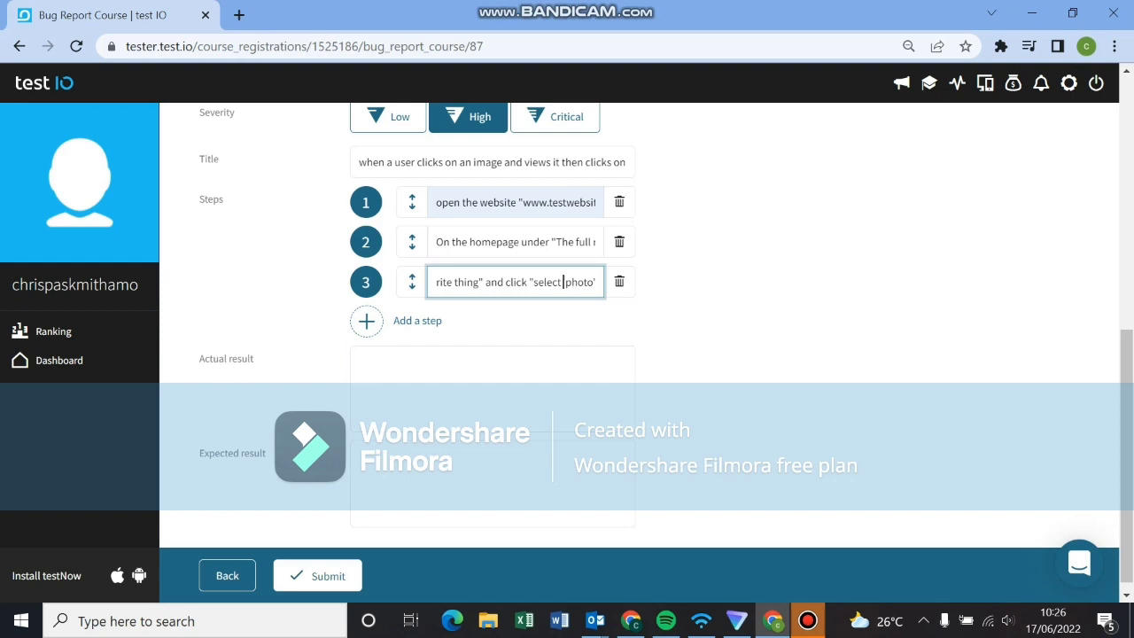
Step: Replay the cat photo search in Example Video 17's photo selection pop-up, rewinding 5 seconds at a time
{"action": "scroll", "coordinate": [567, 336], "scroll_direction": "up", "scroll_amount": 4}
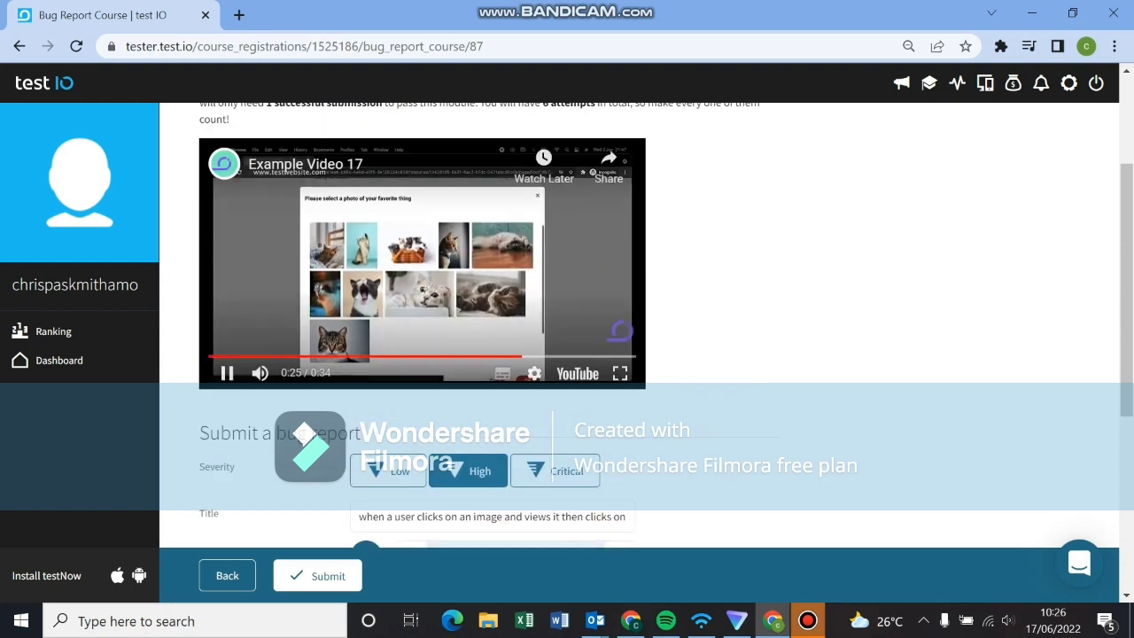
{"action": "scroll", "coordinate": [421, 265], "scroll_direction": "down", "scroll_amount": 1}
{"action": "key", "text": "Left"}
{"action": "key", "text": "space"}
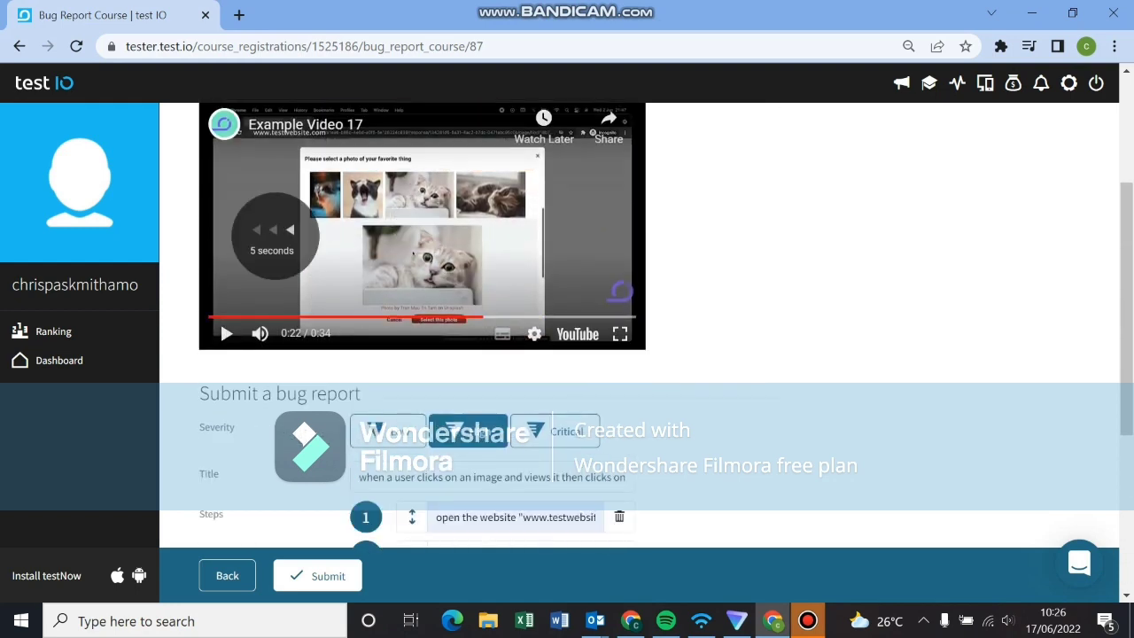
{"action": "key", "text": "Left"}
{"action": "key", "text": "space"}
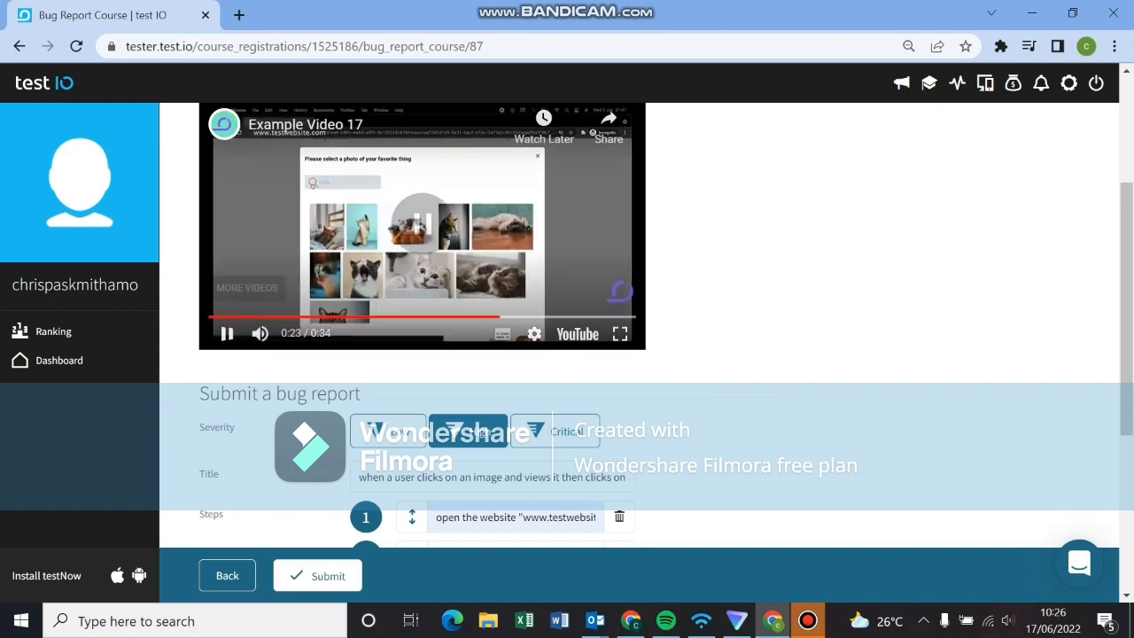
Step: Add step 4 to the bug report: On the pop up the search tab type in cat and click on the search icon on the left
{"action": "scroll", "coordinate": [567, 319], "scroll_direction": "down", "scroll_amount": 3}
{"action": "left_click", "coordinate": [366, 369]}
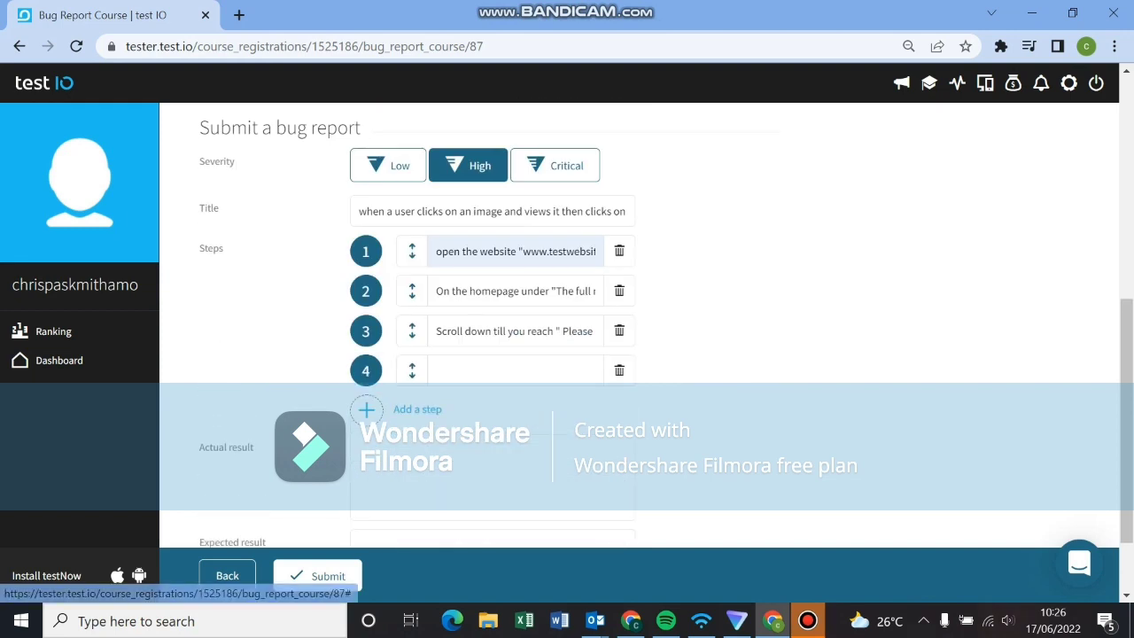
{"action": "scroll", "coordinate": [491, 230], "scroll_direction": "down", "scroll_amount": 1}
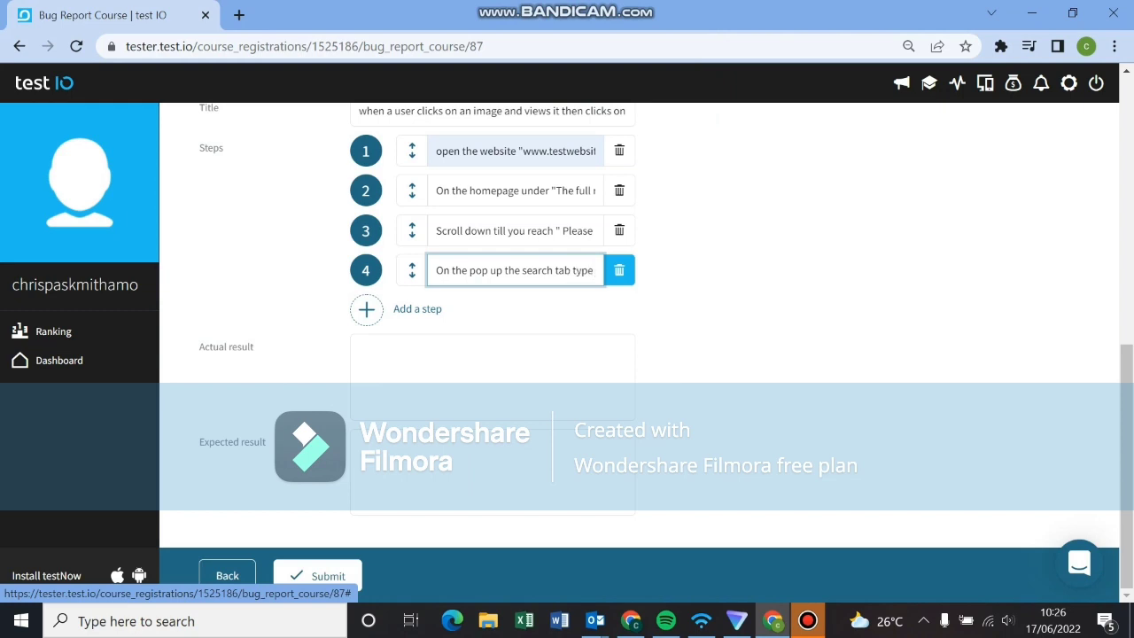
{"action": "type", "text": "in c"}
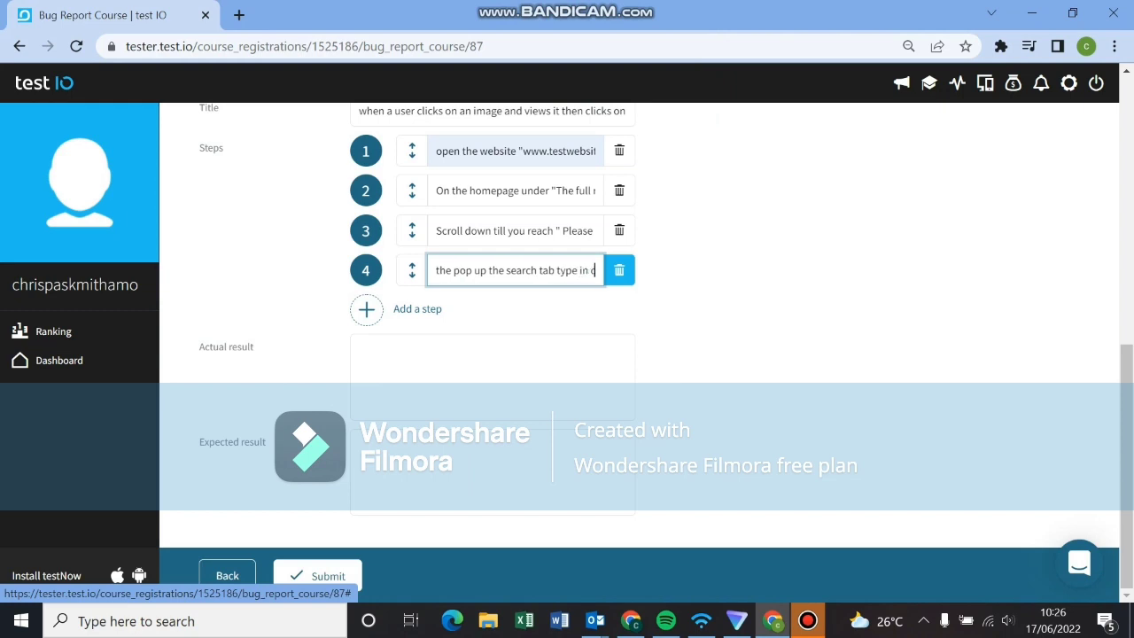
{"action": "type", "text": "at an"}
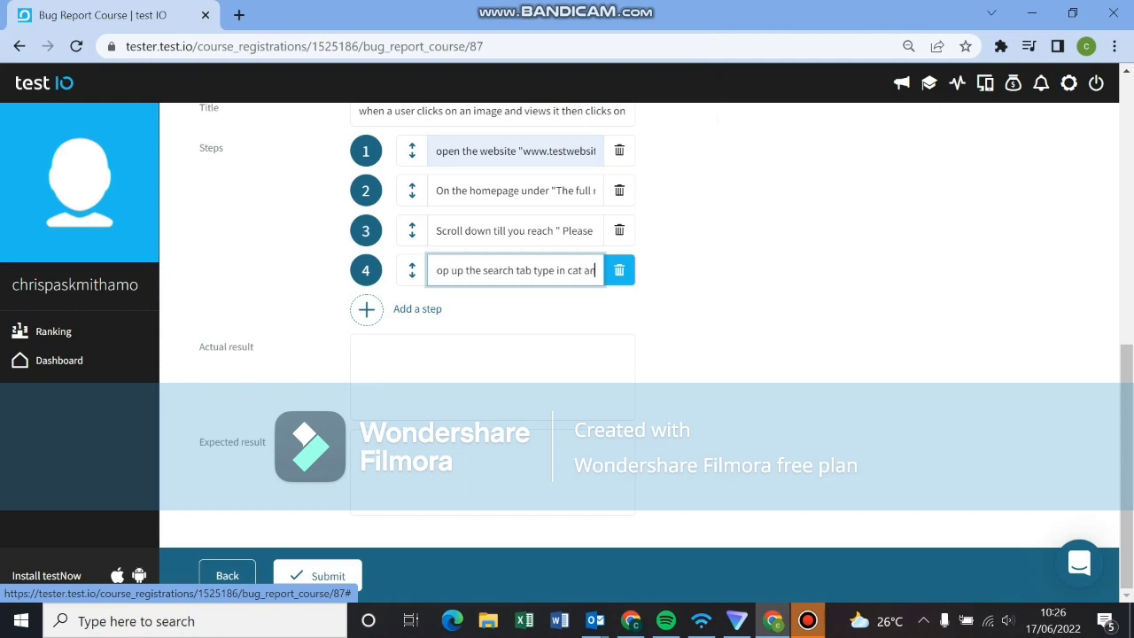
{"action": "type", "text": "d click on"}
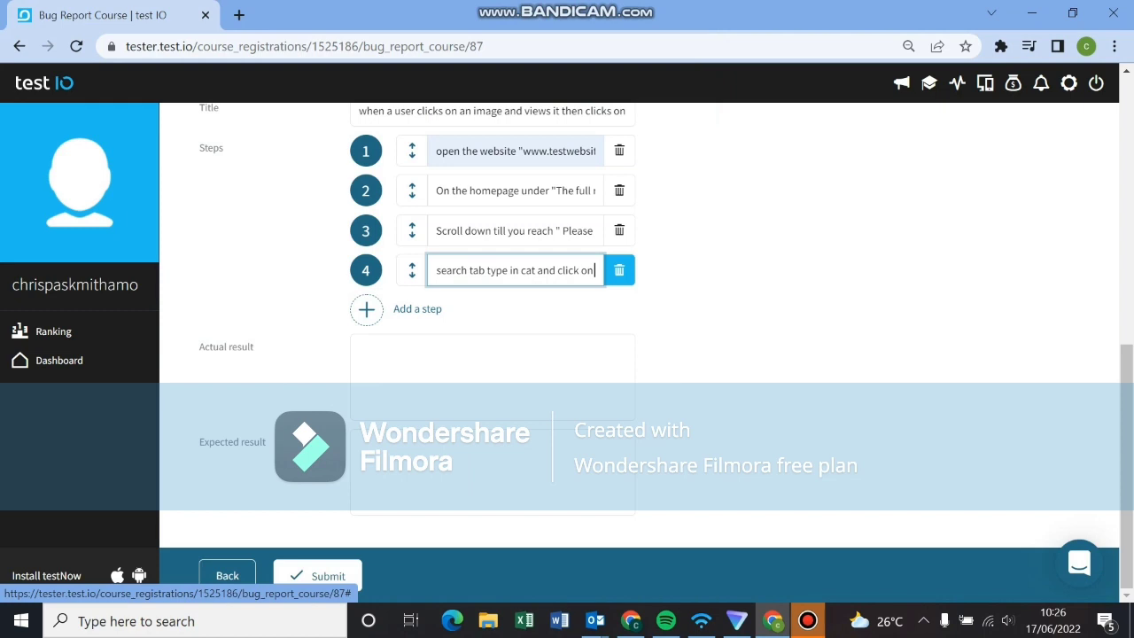
{"action": "type", "text": " the"}
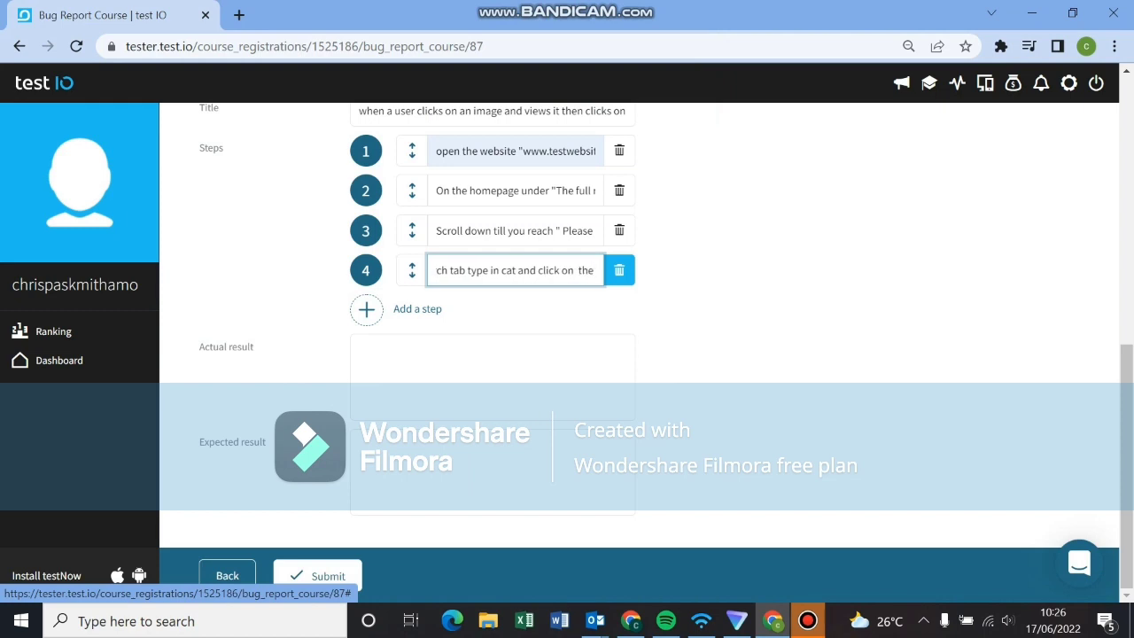
{"action": "type", "text": " search icon"}
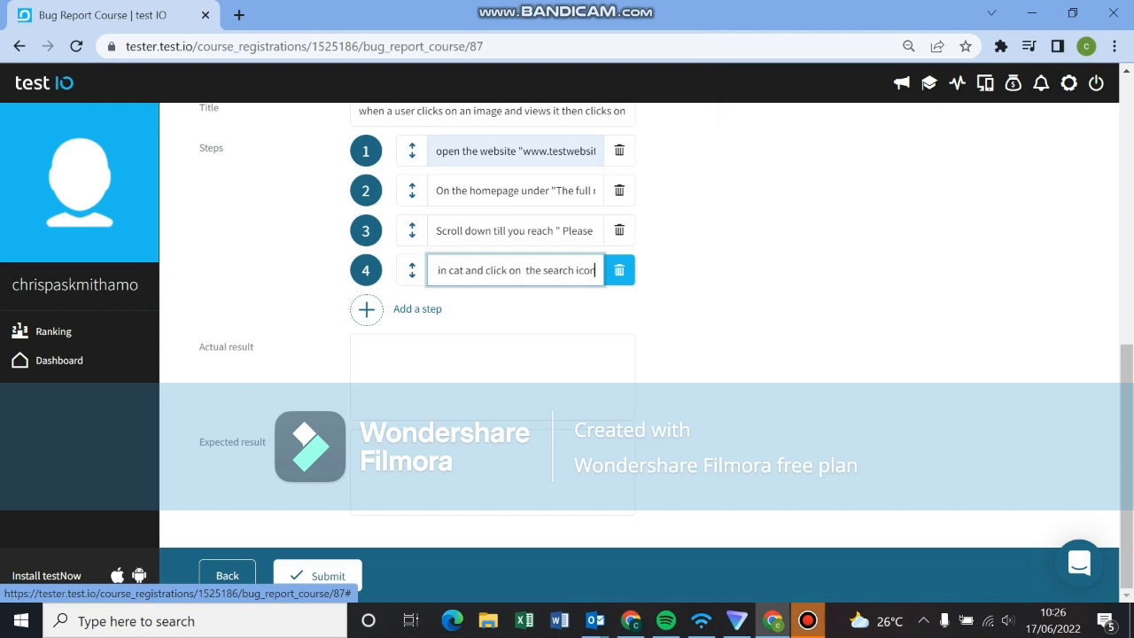
{"action": "type", "text": " on the left"}
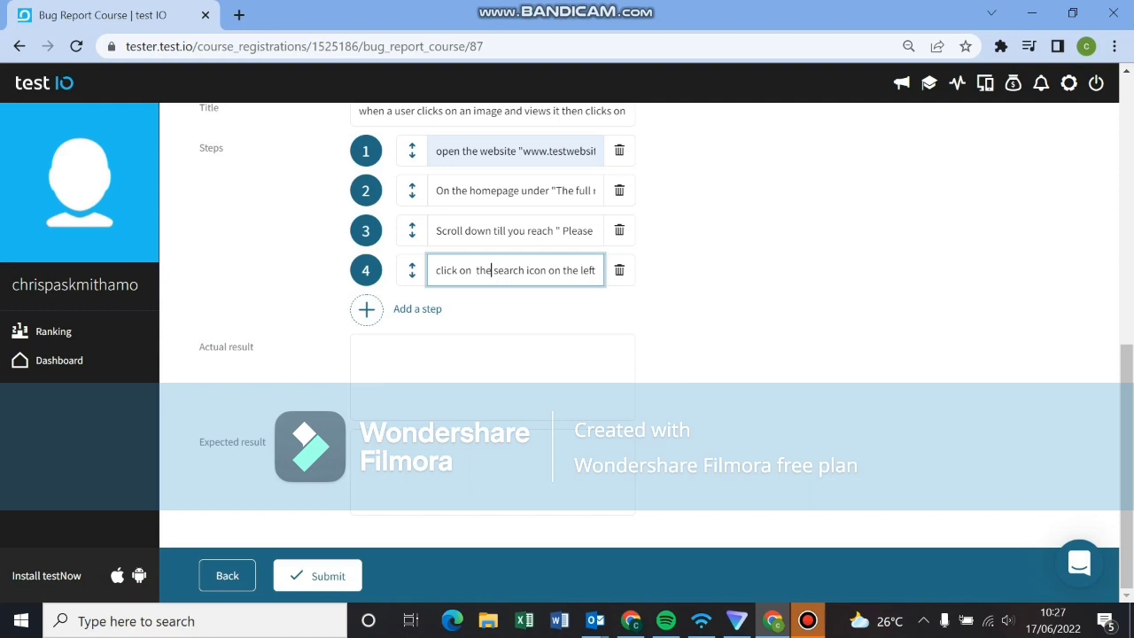
Step: Enclose the search term cat in quotation marks in step 4
{"action": "key", "text": "Left"}
{"action": "key", "text": "Left"}
{"action": "key", "text": "Left"}
{"action": "key", "text": "Left"}
{"action": "key", "text": "Left"}
{"action": "key", "text": "Left"}
{"action": "key", "text": "Left"}
{"action": "key", "text": "Left"}
{"action": "key", "text": "Left"}
{"action": "key", "text": "Left"}
{"action": "key", "text": "Left"}
{"action": "key", "text": "Left"}
{"action": "key", "text": "Left"}
{"action": "key", "text": "Left"}
{"action": "key", "text": "Left"}
{"action": "key", "text": "Left"}
{"action": "key", "text": "Left"}
{"action": "key", "text": "Left"}
{"action": "key", "text": "Left"}
{"action": "key", "text": "Left"}
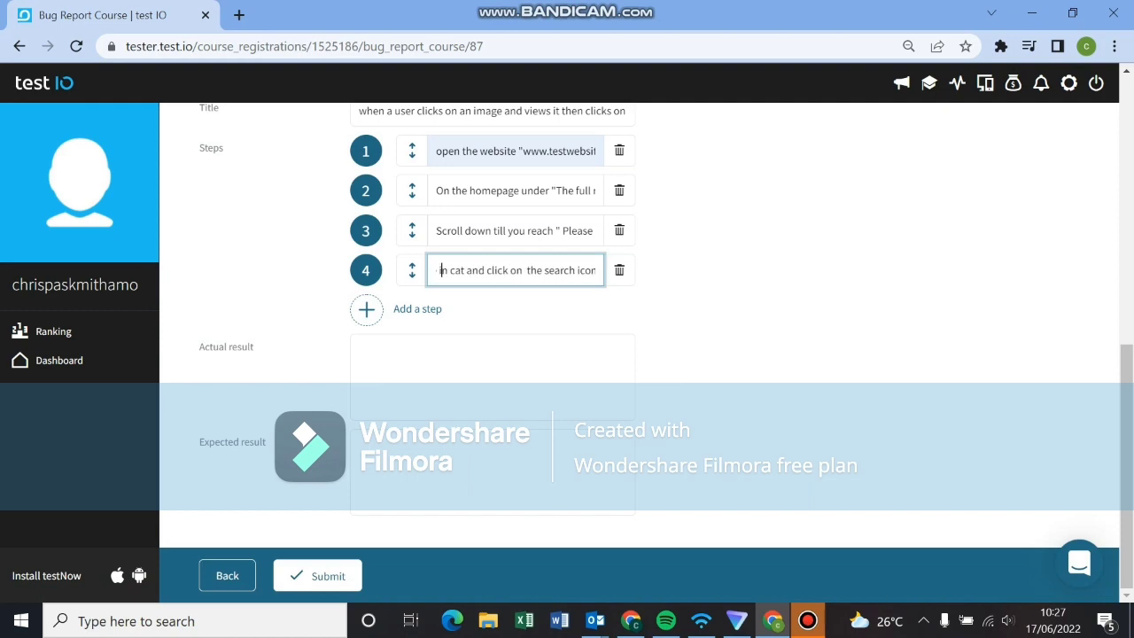
{"action": "type", "text": "\""}
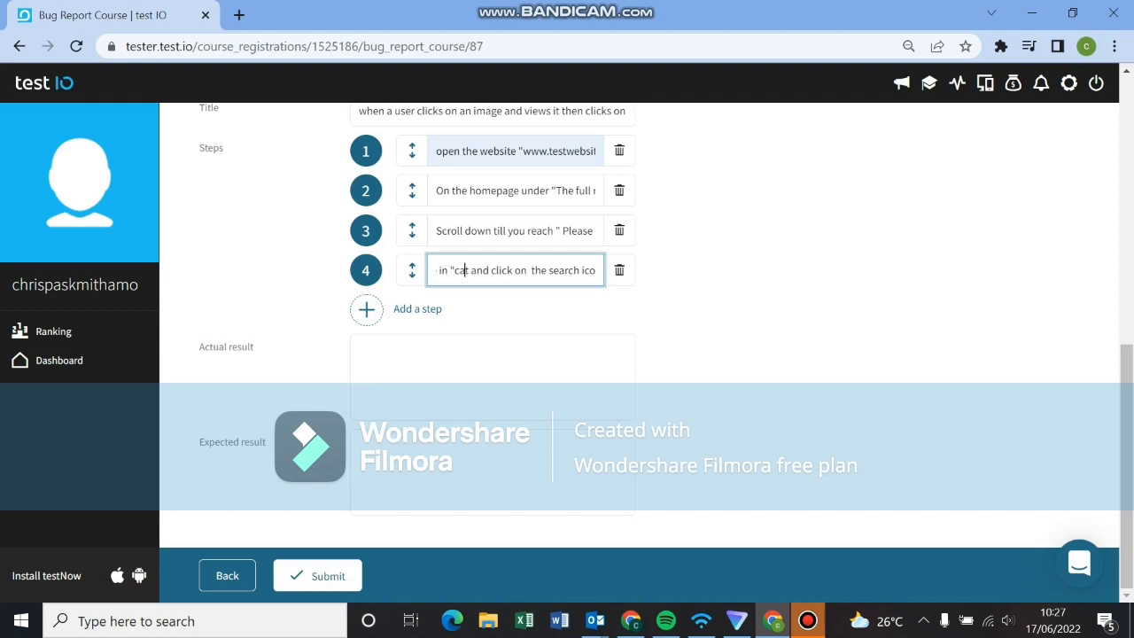
{"action": "key", "text": "Right"}
{"action": "key", "text": "Right"}
{"action": "key", "text": "Right"}
{"action": "type", "text": "\""}
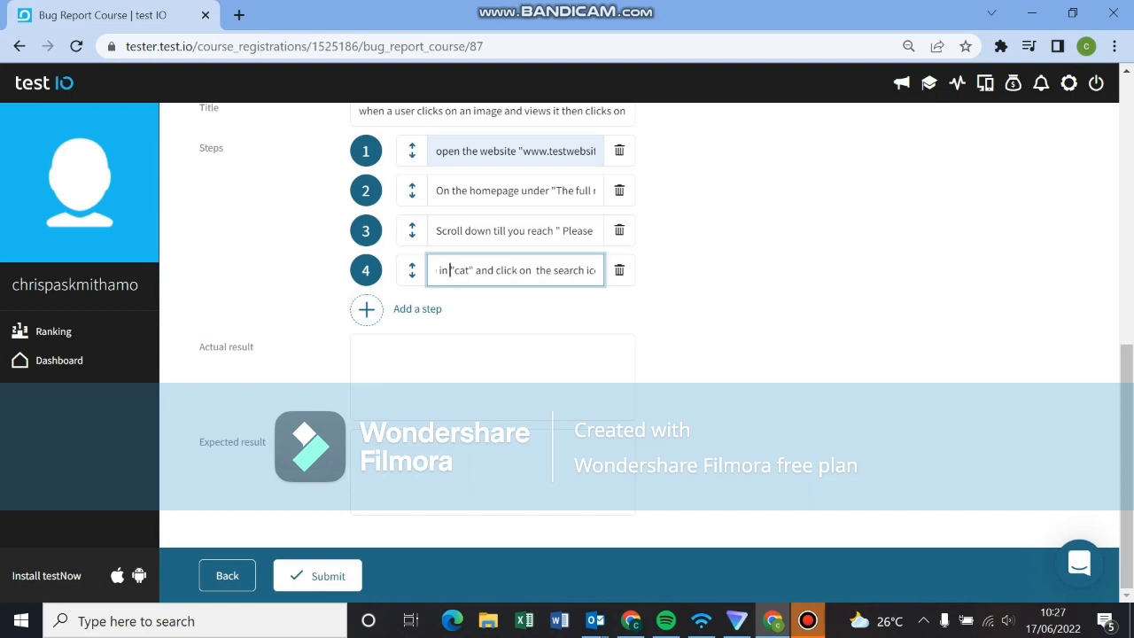
Step: Remove the word "the" before "search tab" in step 4 so it begins: On the pop up search tab type in
{"action": "key", "text": "Left"}
{"action": "key", "text": "Left"}
{"action": "key", "text": "Left"}
{"action": "key", "text": "Left"}
{"action": "key", "text": "Left"}
{"action": "key", "text": "Left"}
{"action": "key", "text": "Left"}
{"action": "key", "text": "Left"}
{"action": "key", "text": "Left"}
{"action": "key", "text": "Left"}
{"action": "key", "text": "Left"}
{"action": "key", "text": "Left"}
{"action": "key", "text": "Left"}
{"action": "key", "text": "Left"}
{"action": "key", "text": "Left"}
{"action": "key", "text": "Left"}
{"action": "key", "text": "Left"}
{"action": "key", "text": "Left"}
{"action": "key", "text": "Left"}
{"action": "key", "text": "Left"}
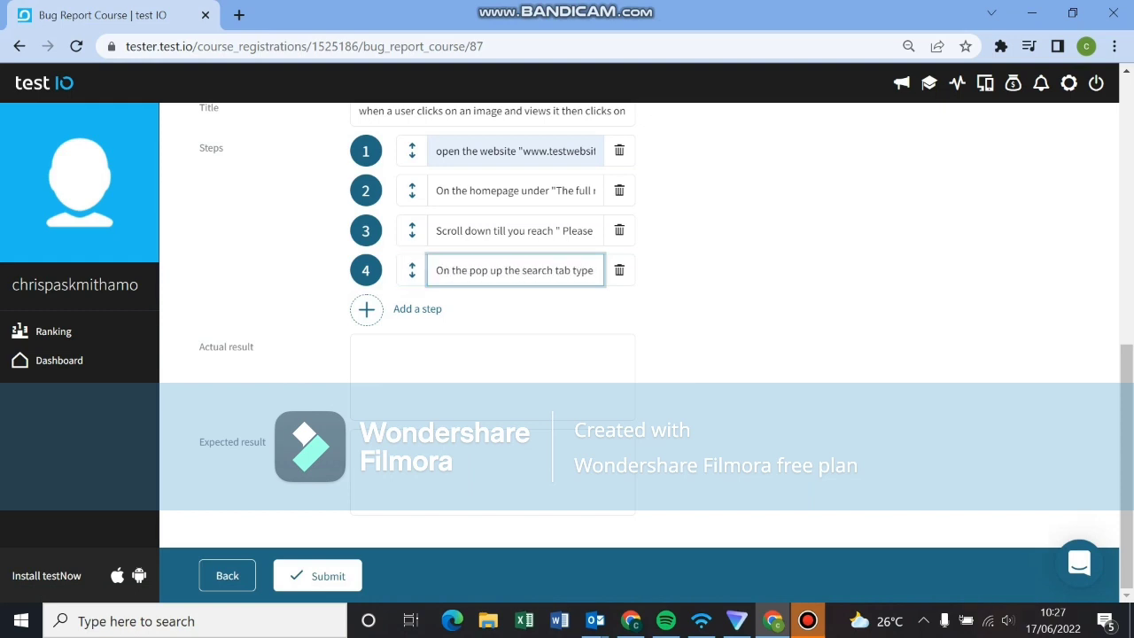
{"action": "key", "text": "BackSpace"}
{"action": "key", "text": "BackSpace"}
{"action": "key", "text": "Delete"}
{"action": "key", "text": "Delete"}
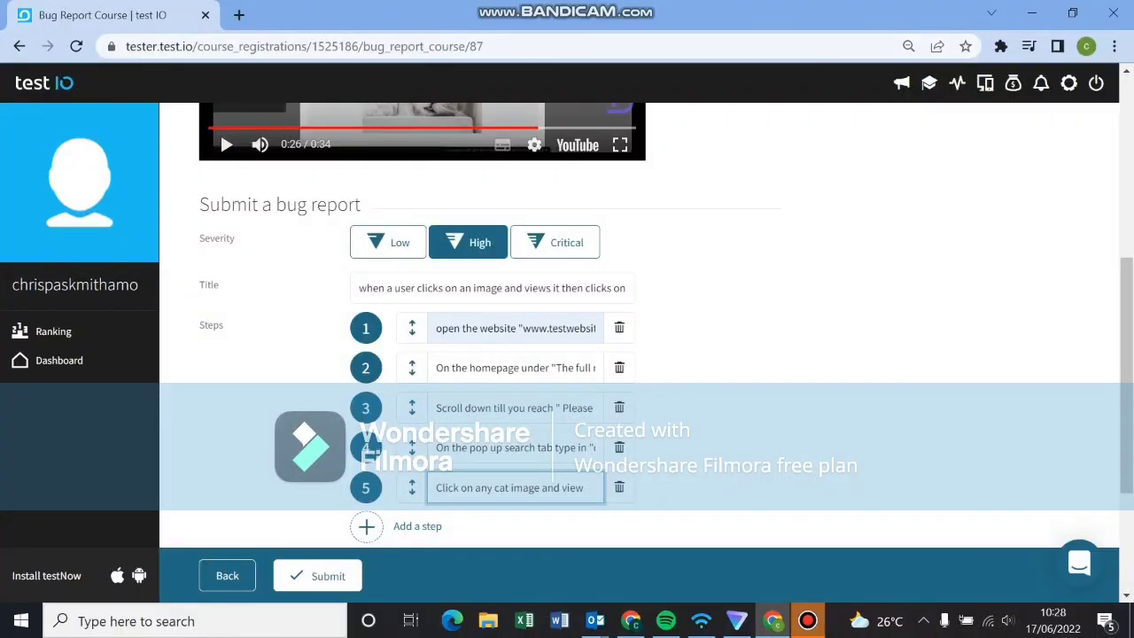
Step: Add a sixth step, replacing the draft wording "select a" with text beginning: click on last cat image and observe
{"action": "scroll", "coordinate": [493, 354], "scroll_direction": "down", "scroll_amount": 1}
{"action": "left_click", "coordinate": [417, 438]}
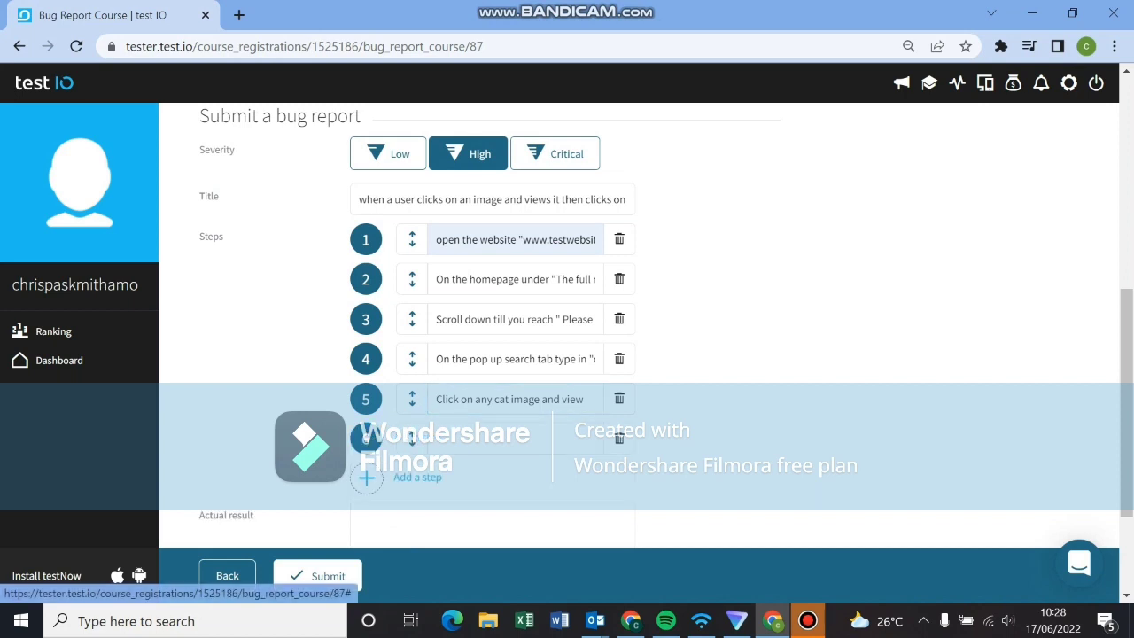
{"action": "type", "text": "select"}
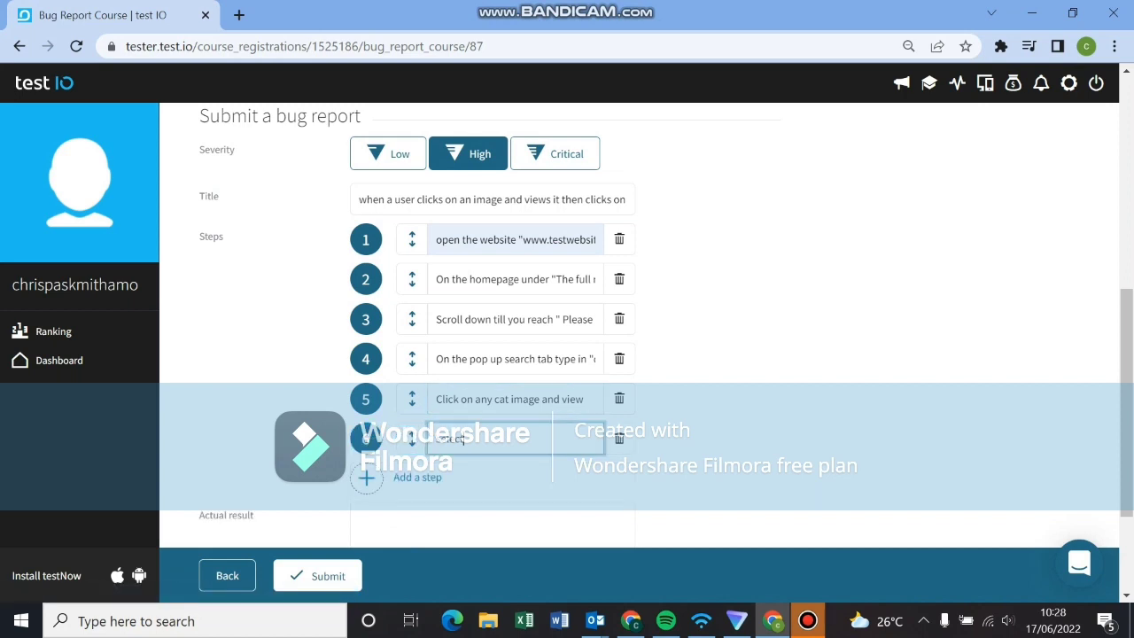
{"action": "type", "text": "t a"}
{"action": "key", "text": "BackSpace"}
{"action": "key", "text": "BackSpace"}
{"action": "key", "text": "BackSpace"}
{"action": "key", "text": "BackSpace"}
{"action": "key", "text": "BackSpace"}
{"action": "key", "text": "BackSpace"}
{"action": "key", "text": "BackSpace"}
{"action": "key", "text": "BackSpace"}
{"action": "type", "text": "cli"}
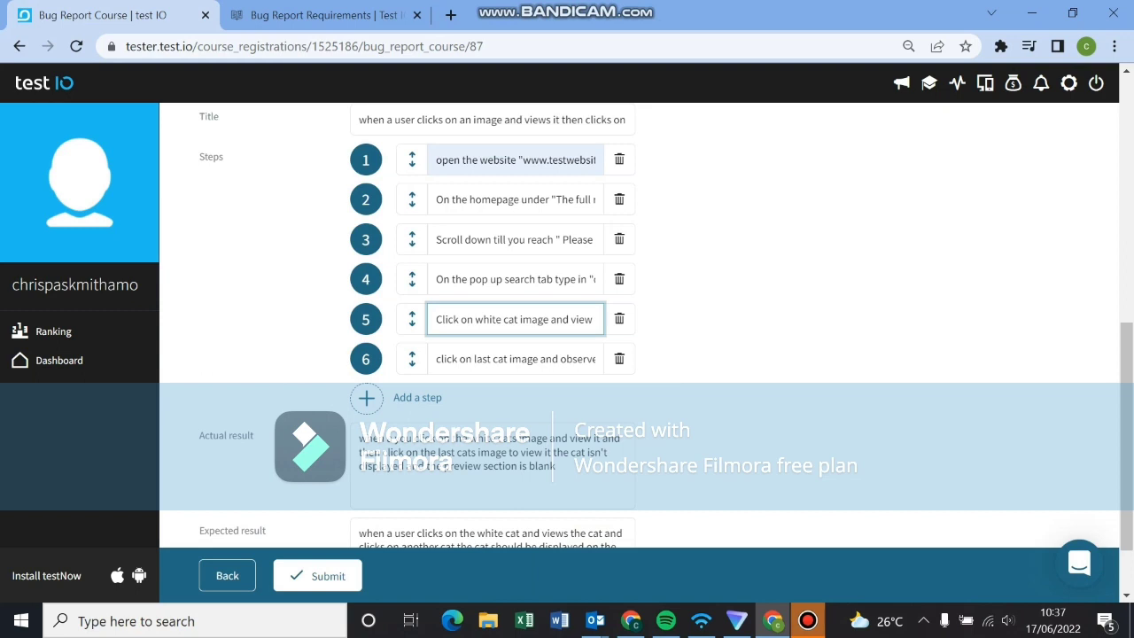
Step: Check the wording of step 6 in the bug report back to its beginning
{"action": "left_click", "coordinate": [515, 358]}
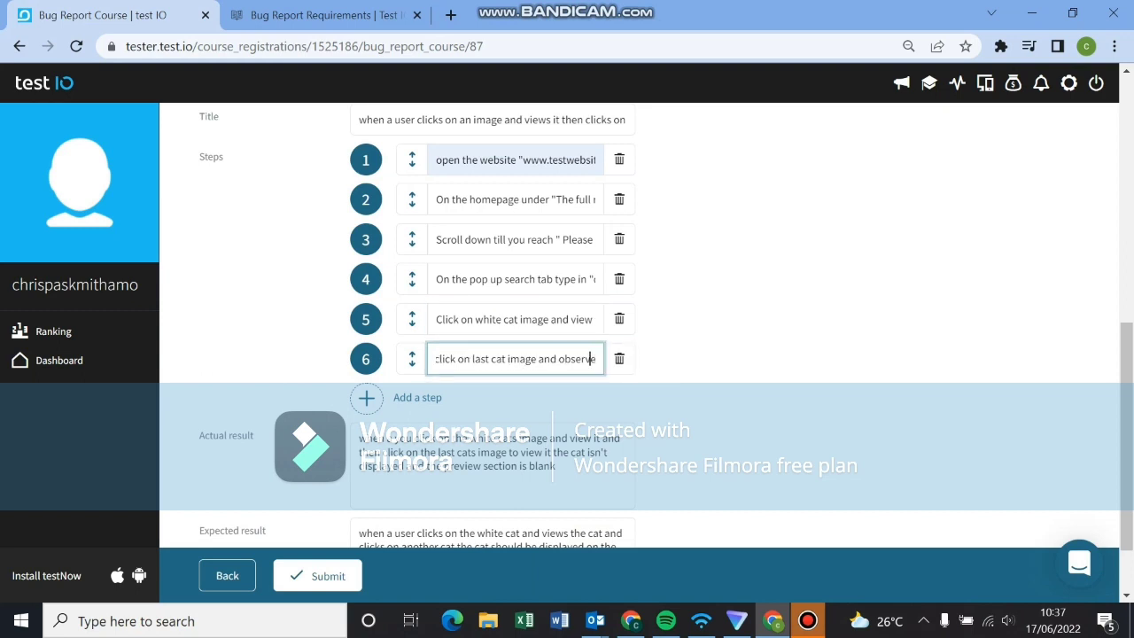
{"action": "key", "text": "Left"}
{"action": "key", "text": "Left"}
{"action": "key", "text": "Left"}
{"action": "key", "text": "Left"}
{"action": "key", "text": "Left"}
{"action": "key", "text": "Left"}
{"action": "key", "text": "Left"}
{"action": "key", "text": "Left"}
{"action": "key", "text": "Left"}
{"action": "key", "text": "Left"}
{"action": "key", "text": "Left"}
{"action": "key", "text": "Left"}
{"action": "key", "text": "Left"}
{"action": "key", "text": "Left"}
{"action": "key", "text": "Left"}
{"action": "key", "text": "Left"}
{"action": "key", "text": "Left"}
{"action": "key", "text": "Left"}
{"action": "key", "text": "Left"}
{"action": "key", "text": "Left"}
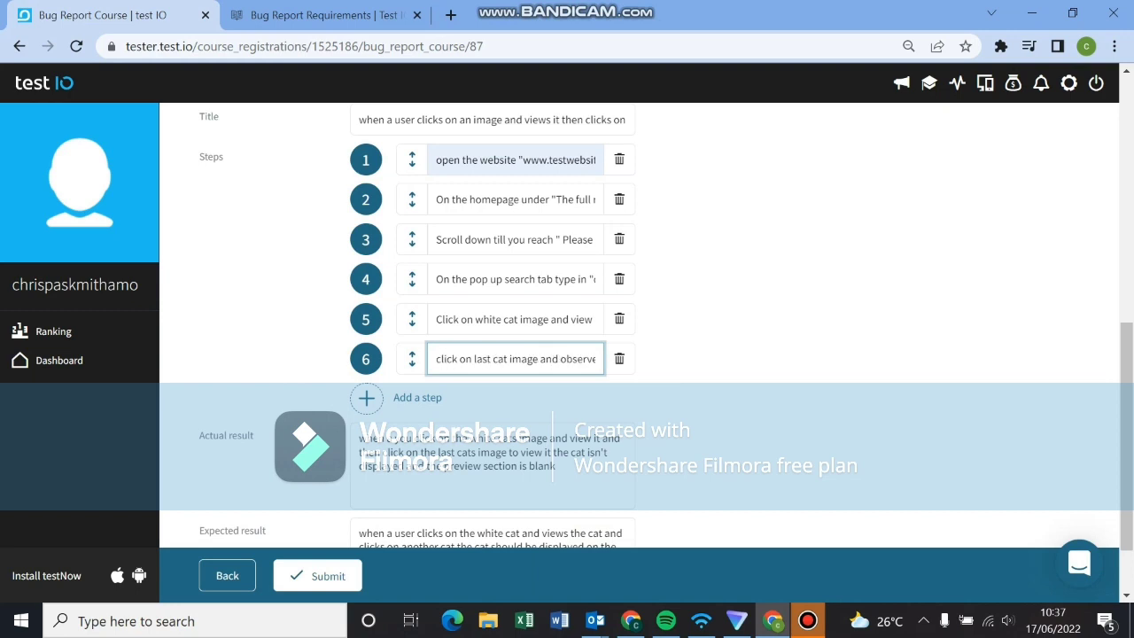
Step: Submit the completed bug report for Example Video 17
{"action": "scroll", "coordinate": [637, 327], "scroll_direction": "down", "scroll_amount": 1}
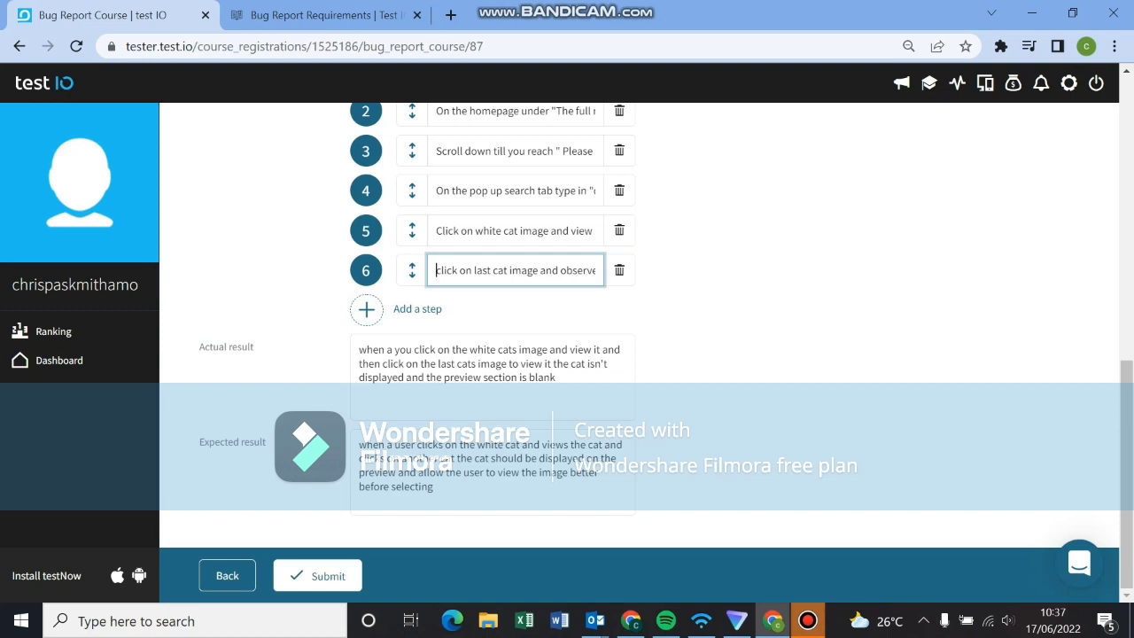
{"action": "left_click", "coordinate": [317, 575]}
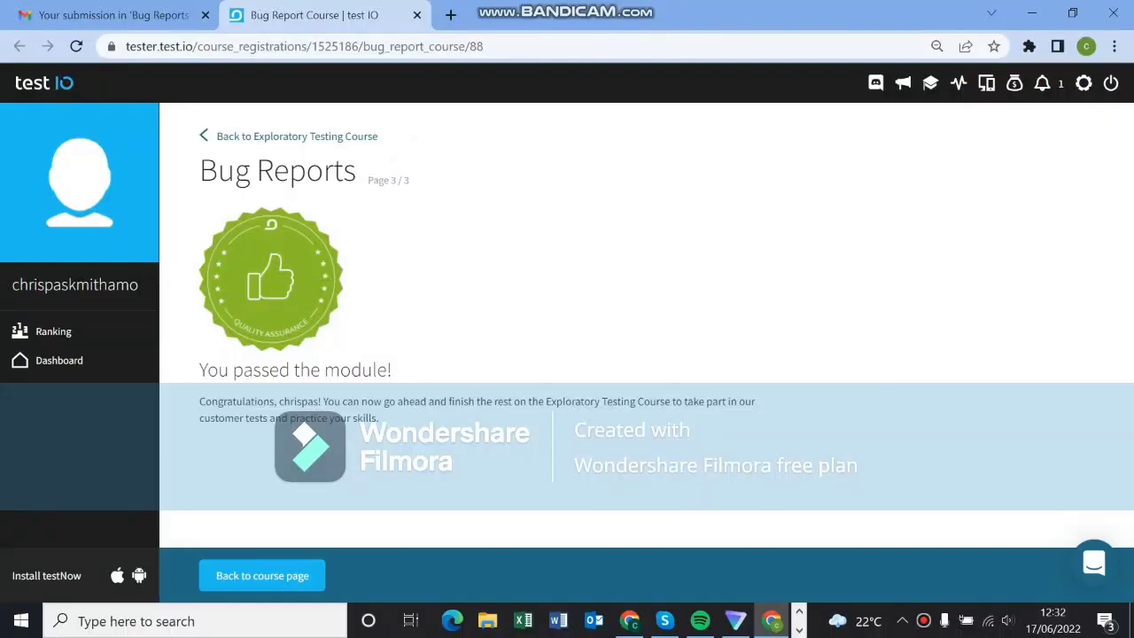
Step: Return to the Exploratory Testing Course page to check the status of its modules, and open the notifications
{"action": "left_click", "coordinate": [262, 575]}
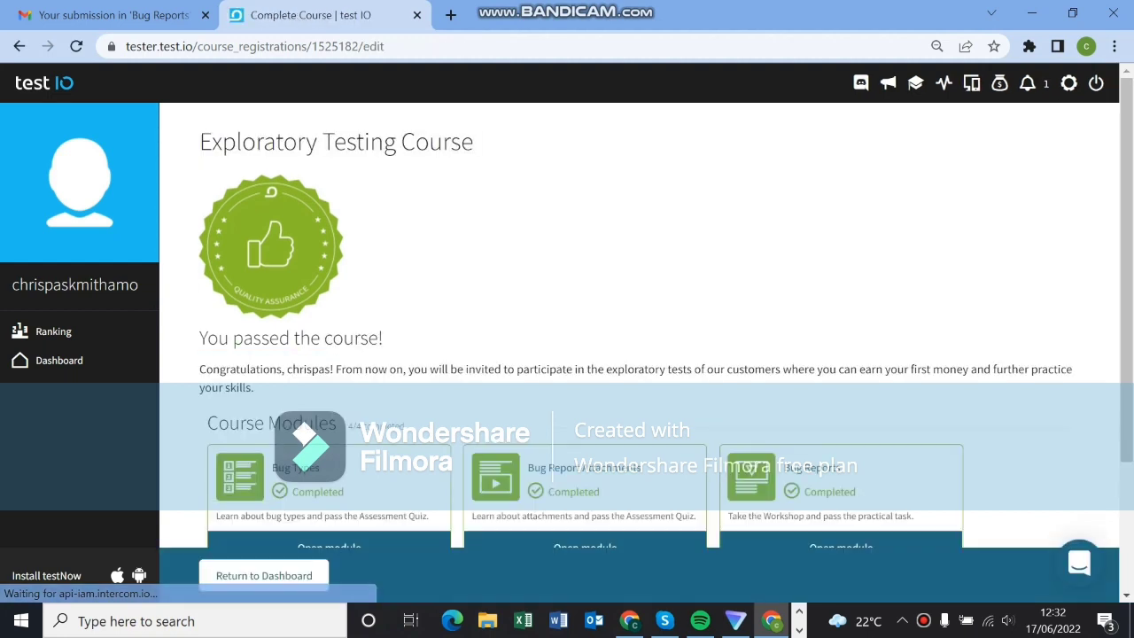
{"action": "scroll", "coordinate": [841, 370], "scroll_direction": "down", "scroll_amount": 2}
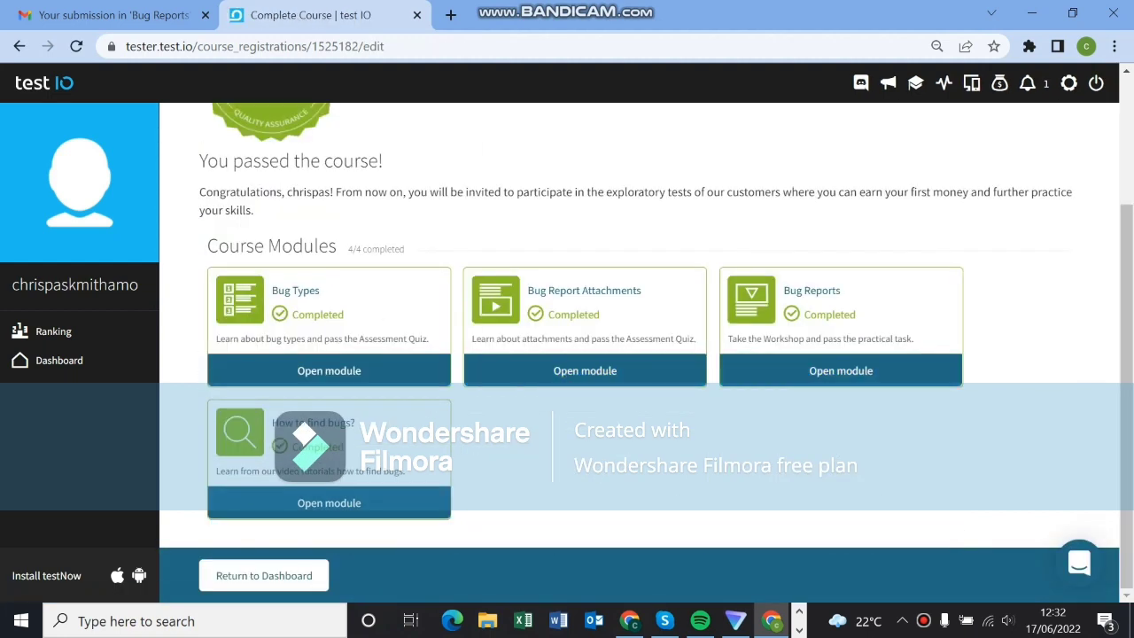
{"action": "scroll", "coordinate": [638, 345], "scroll_direction": "up", "scroll_amount": 2}
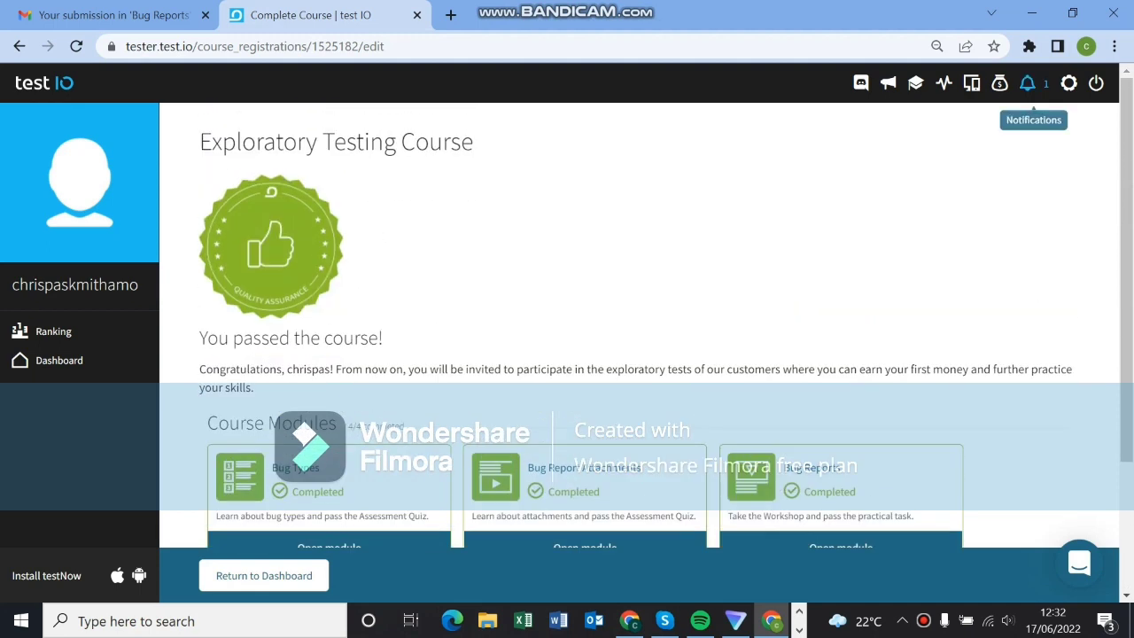
{"action": "left_click", "coordinate": [1027, 82]}
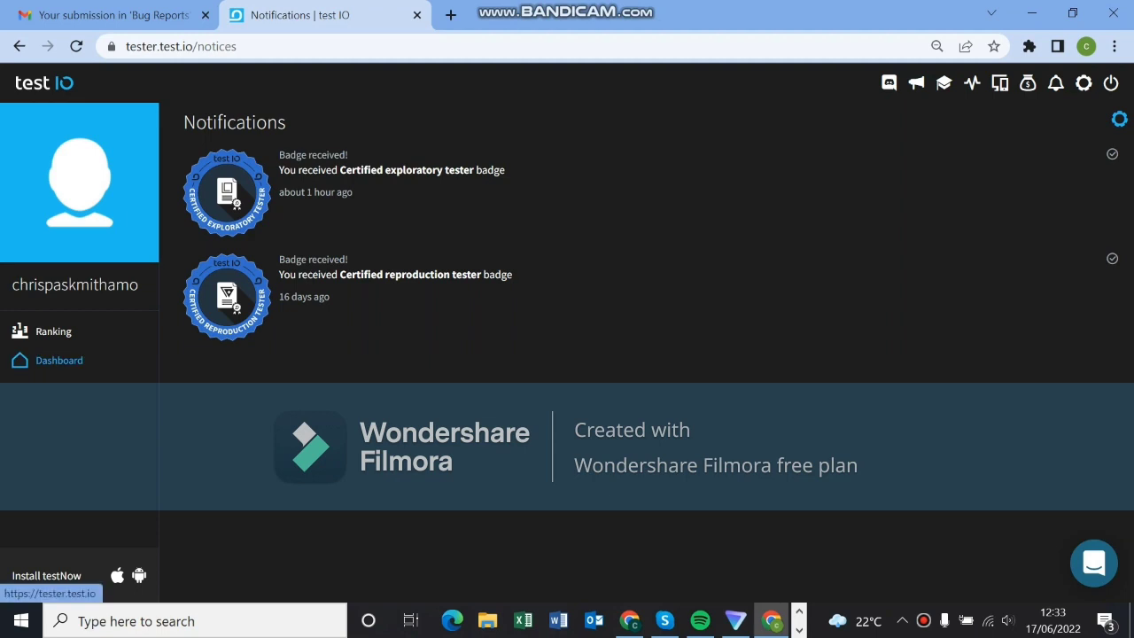
Step: Go to the dashboard and, from the Unlock testing section, open the form for adding a first device
{"action": "left_click", "coordinate": [58, 359]}
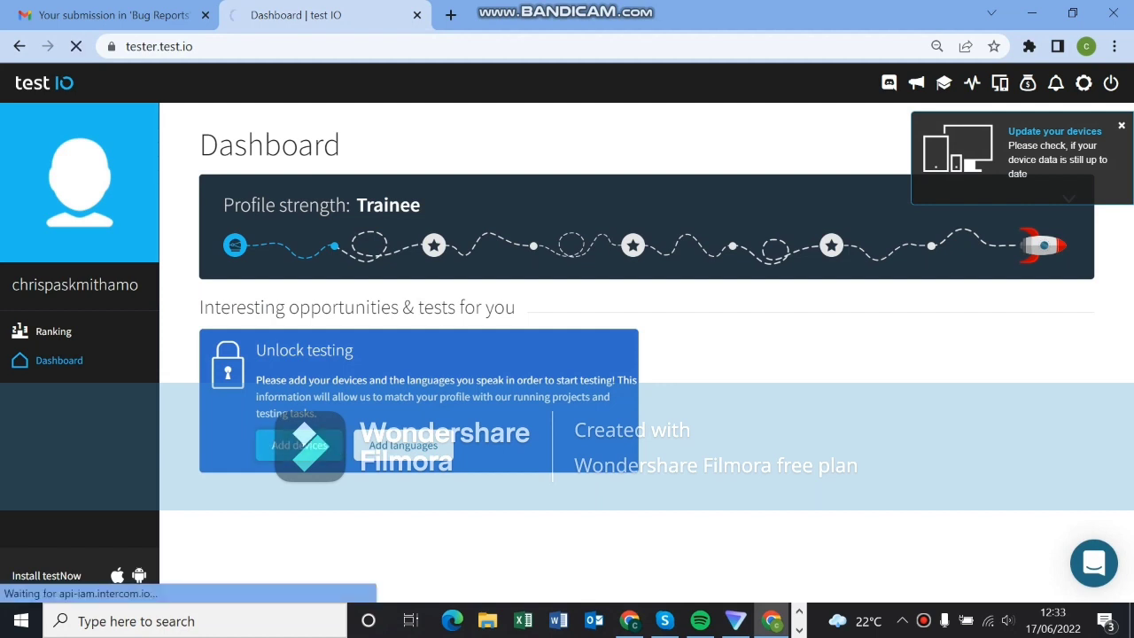
{"action": "left_click", "coordinate": [299, 445]}
{"action": "left_click", "coordinate": [259, 234]}
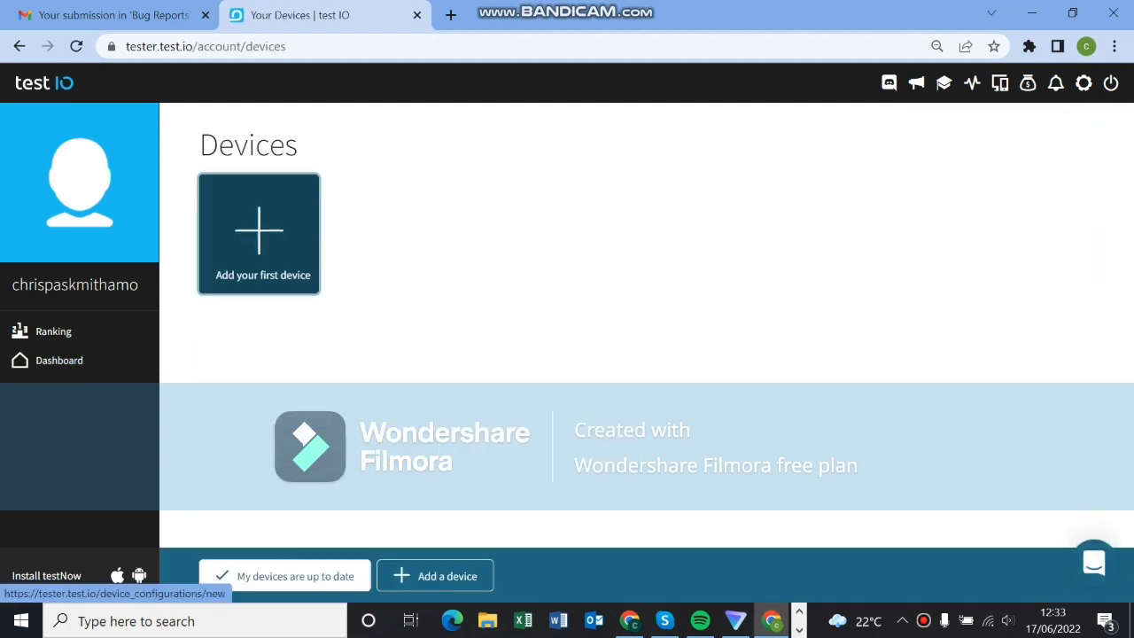
{"action": "left_click", "coordinate": [259, 235]}
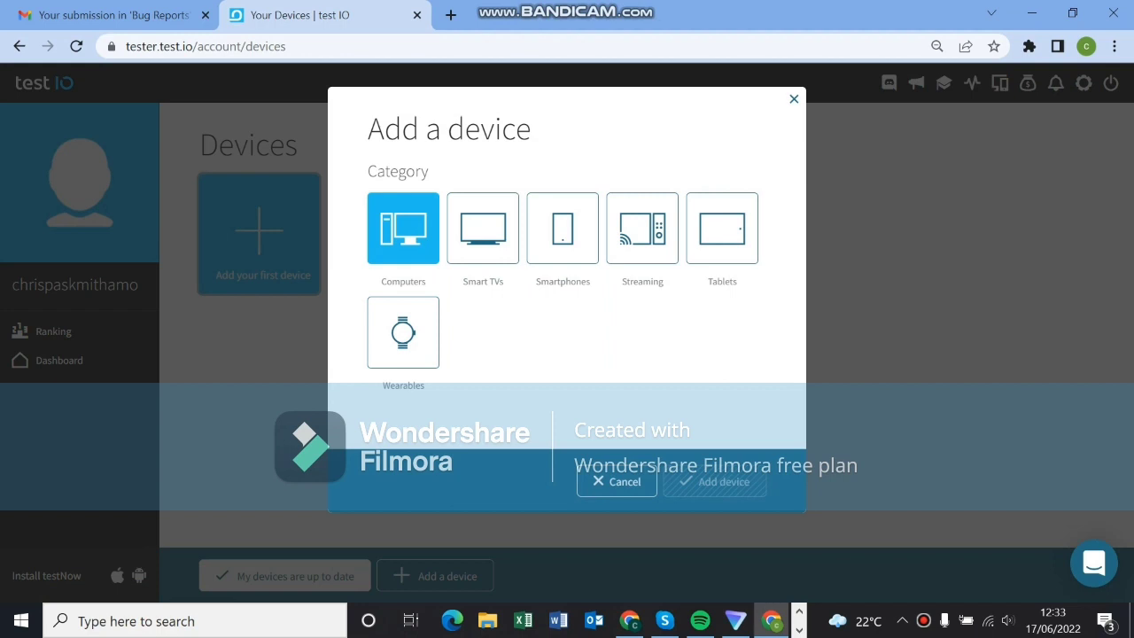
Step: Choose the Computers category for the new device and select Windows as its operating system
{"action": "left_click", "coordinate": [403, 228]}
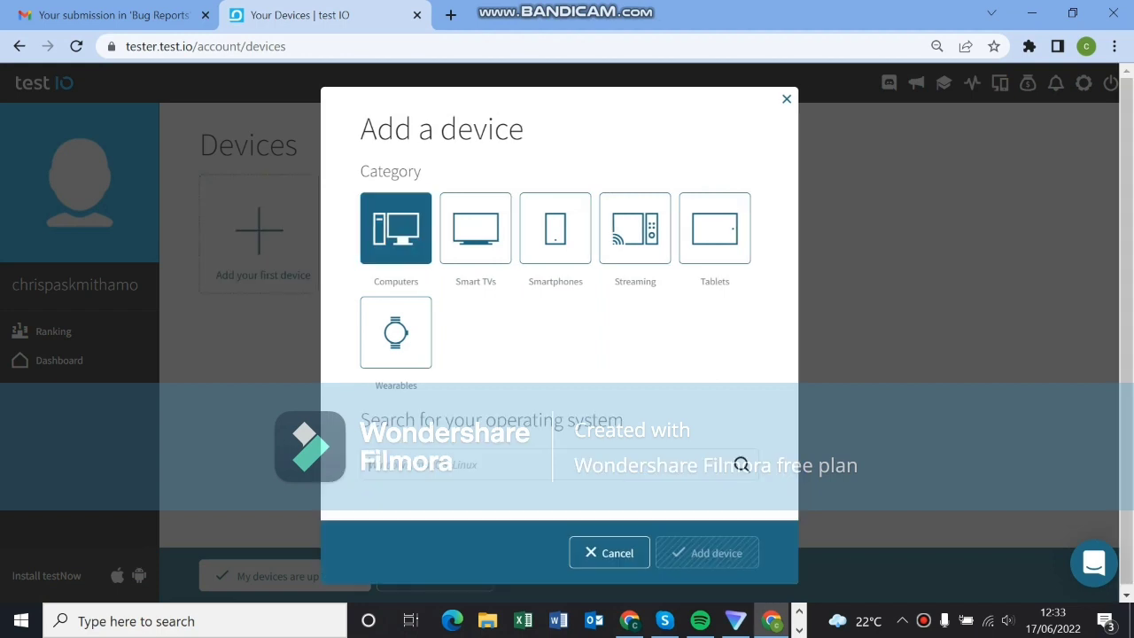
{"action": "left_click", "coordinate": [549, 464]}
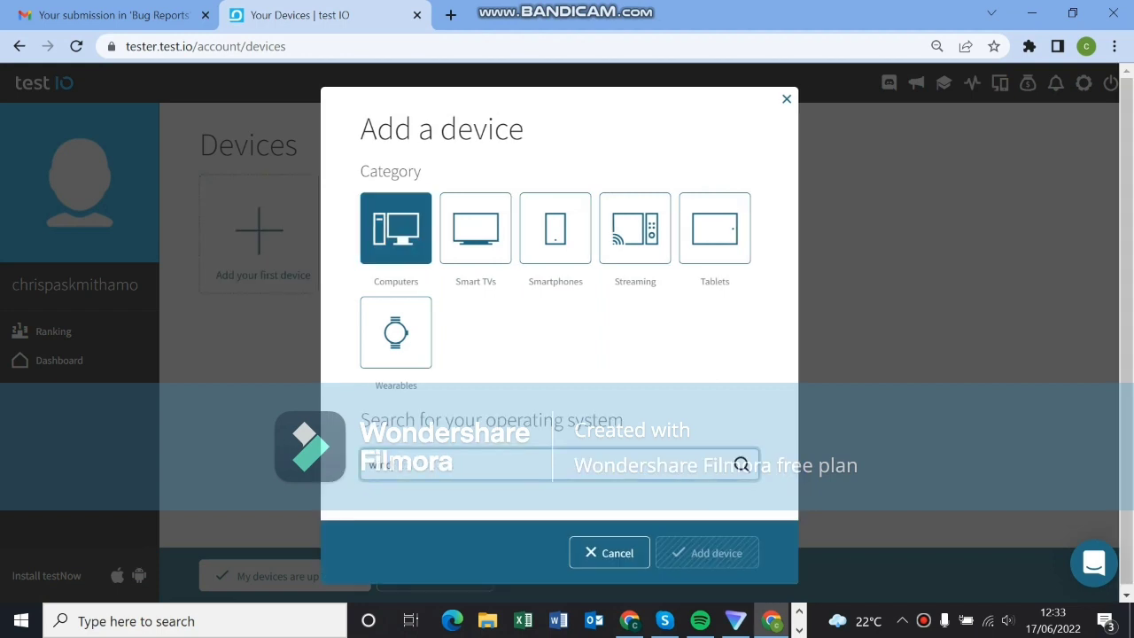
{"action": "type", "text": "o"}
{"action": "key", "text": "Return"}
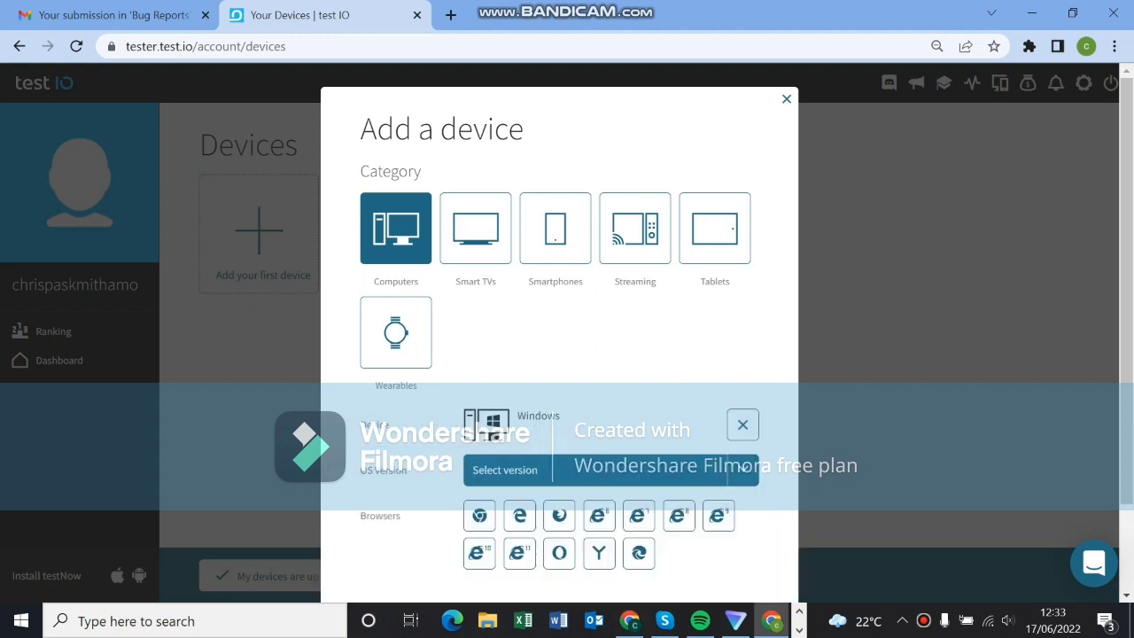
Step: Select the Chrome, Edge and Firefox browsers, set the OS version to 10, and add the Windows computer to the profile
{"action": "scroll", "coordinate": [558, 443], "scroll_direction": "down", "scroll_amount": 1}
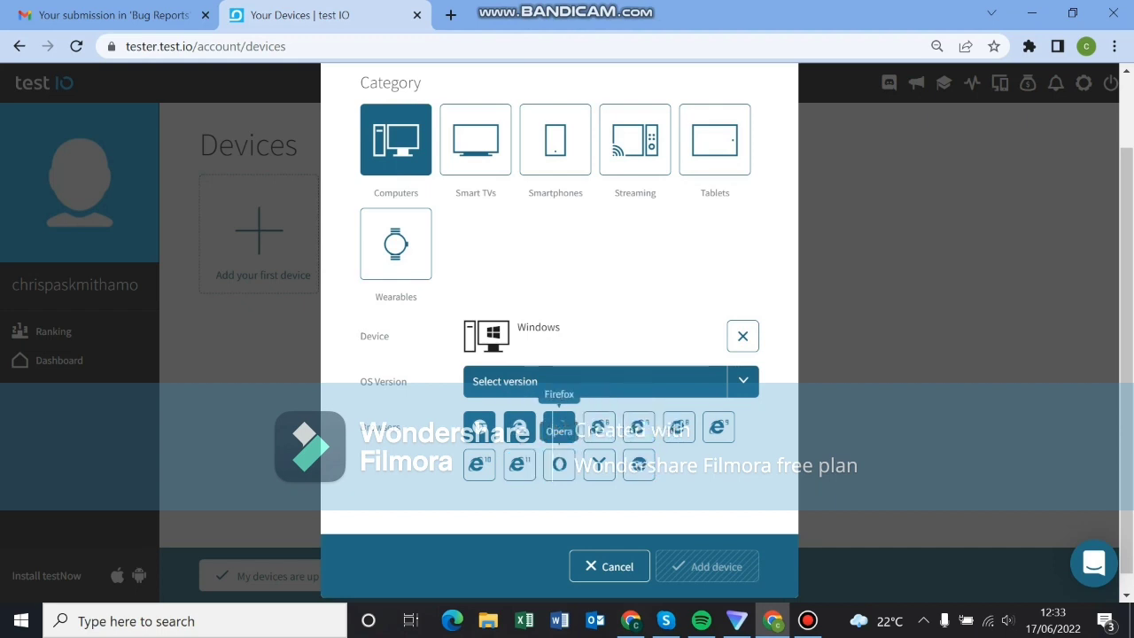
{"action": "scroll", "coordinate": [553, 460], "scroll_direction": "down", "scroll_amount": 1}
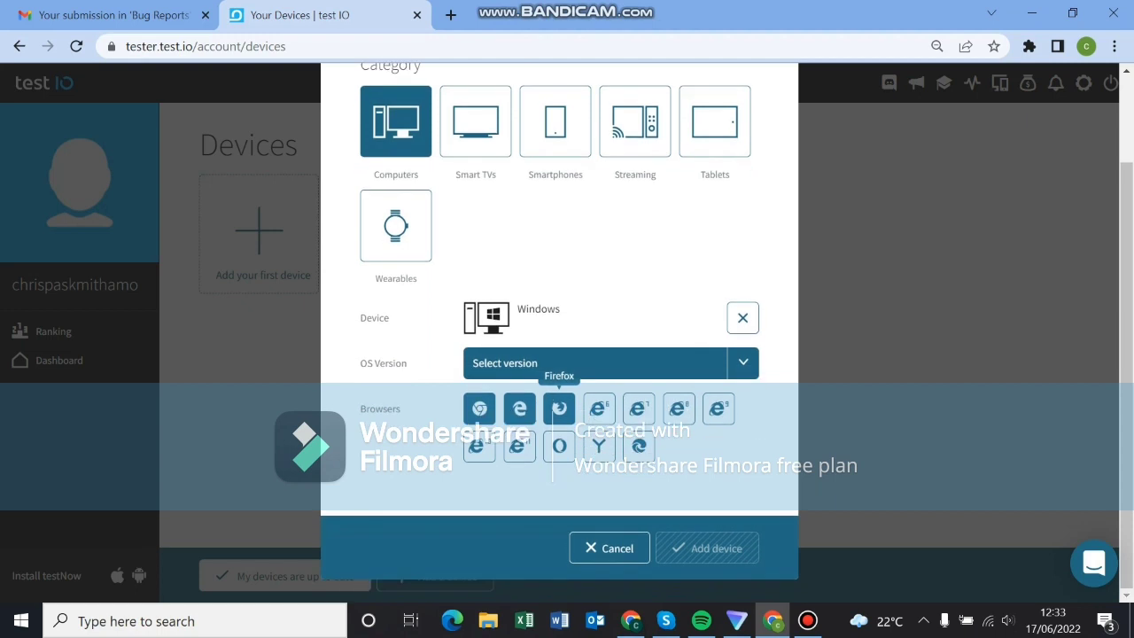
{"action": "left_click", "coordinate": [518, 363]}
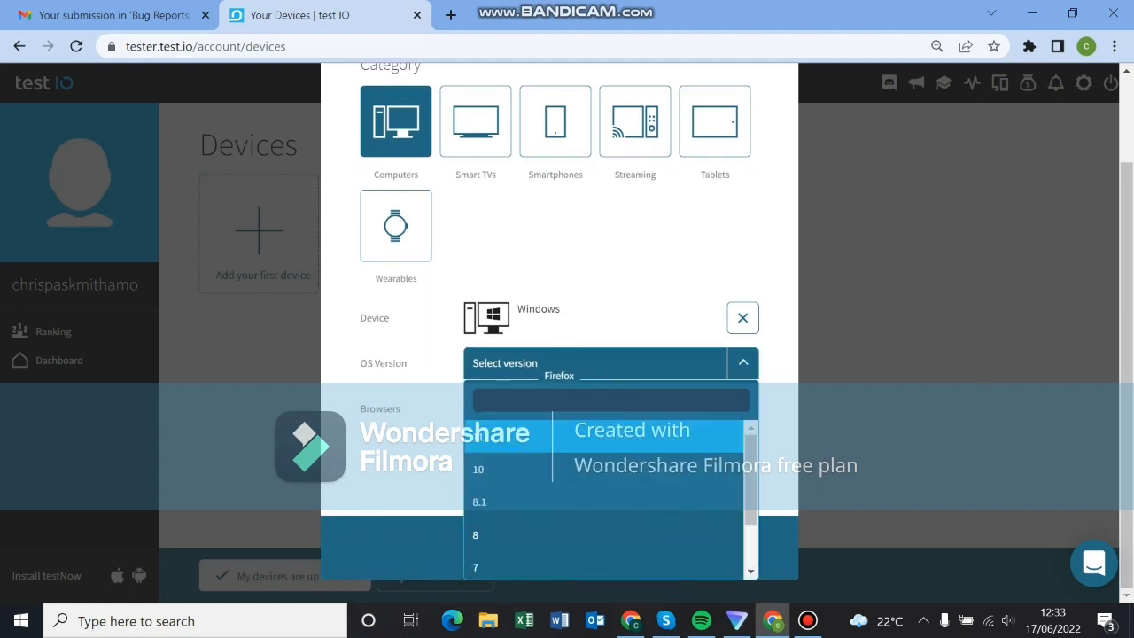
{"action": "key", "text": "Down"}
{"action": "key", "text": "Return"}
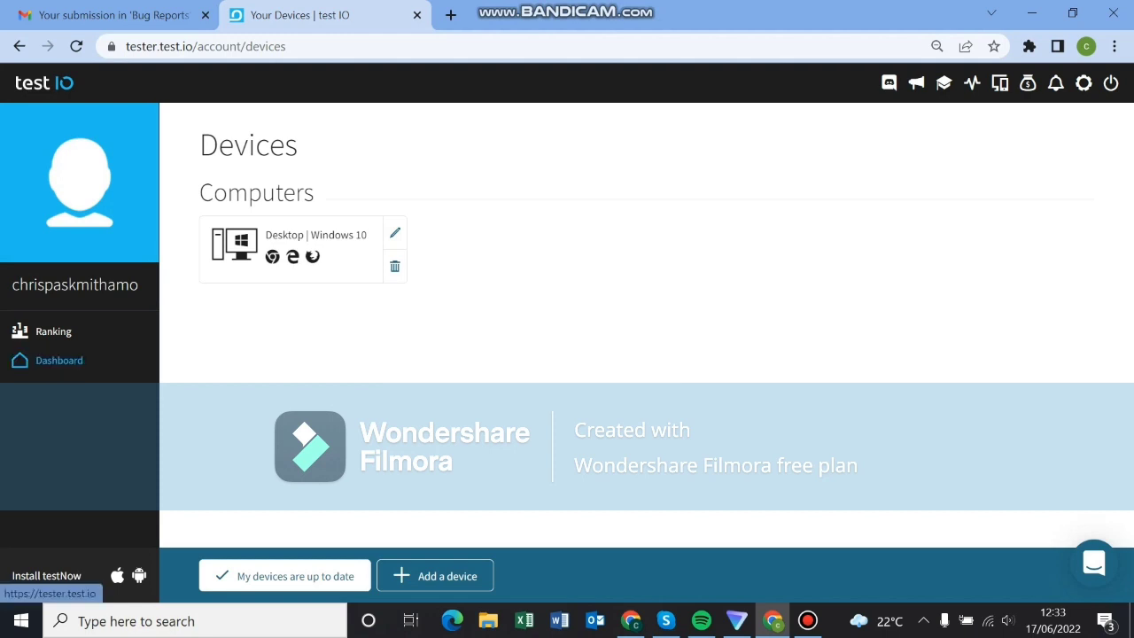
Step: Return to the dashboard, open the profile settings for adding languages, and set the gender to Male
{"action": "left_click", "coordinate": [58, 359]}
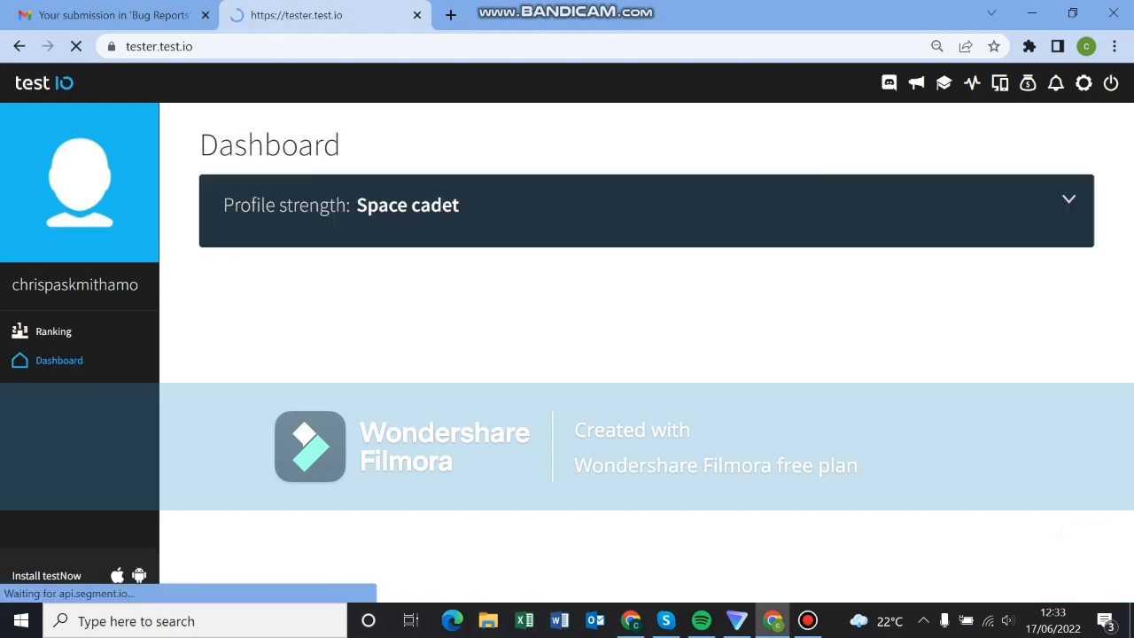
{"action": "left_click", "coordinate": [305, 429]}
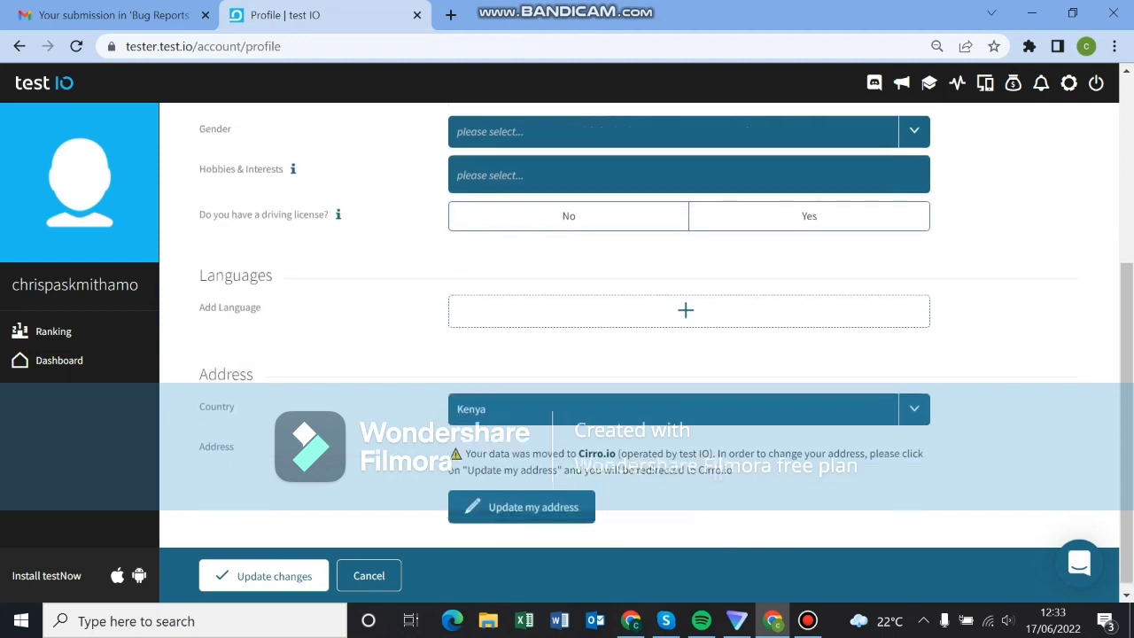
{"action": "left_click", "coordinate": [655, 123]}
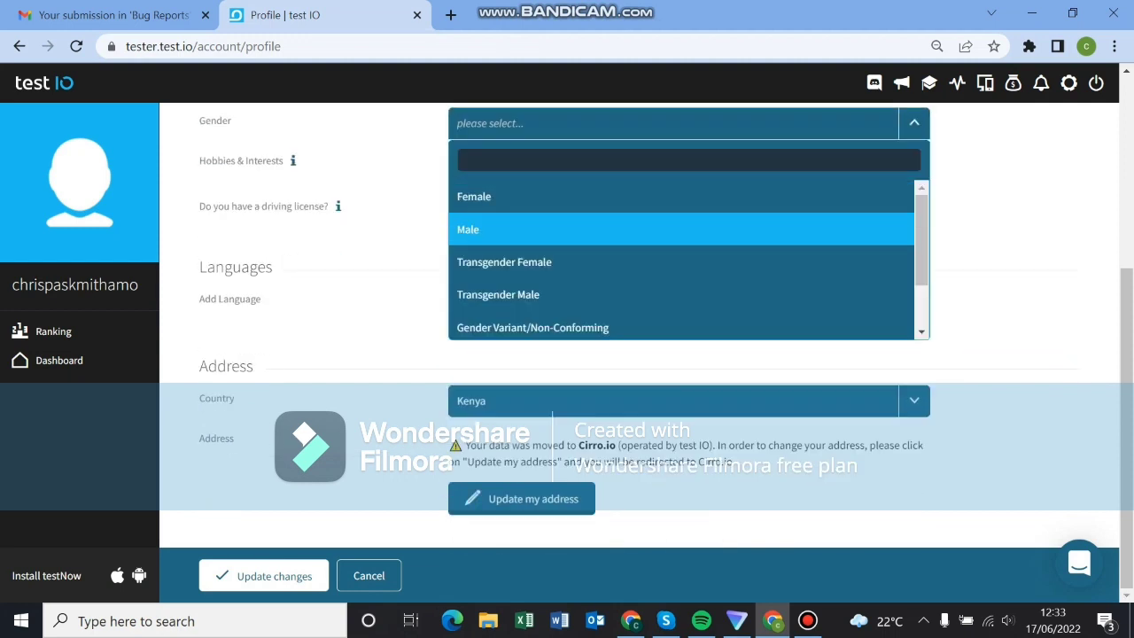
{"action": "left_click", "coordinate": [655, 229]}
Step: Select 3D printing, Acting, Astronomy and Bird watching as hobbies and interests, and answer Yes to the driving license question
{"action": "left_click", "coordinate": [671, 166]}
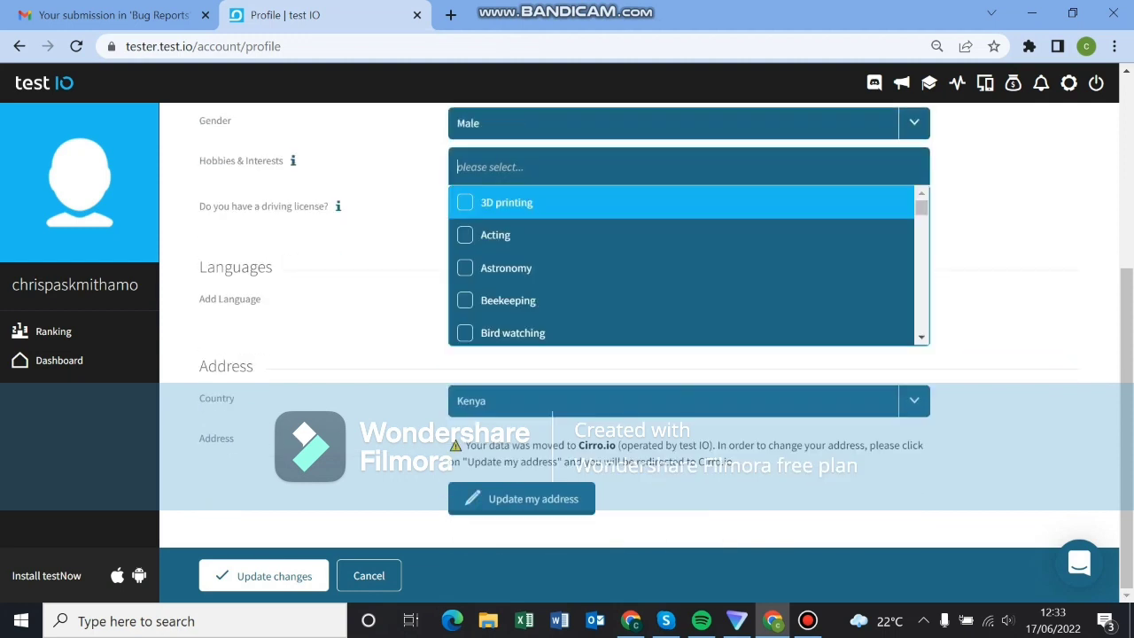
{"action": "key", "text": "Return"}
{"action": "key", "text": "Down"}
{"action": "key", "text": "Return"}
{"action": "key", "text": "Down"}
{"action": "key", "text": "Return"}
{"action": "key", "text": "Down"}
{"action": "key", "text": "Return"}
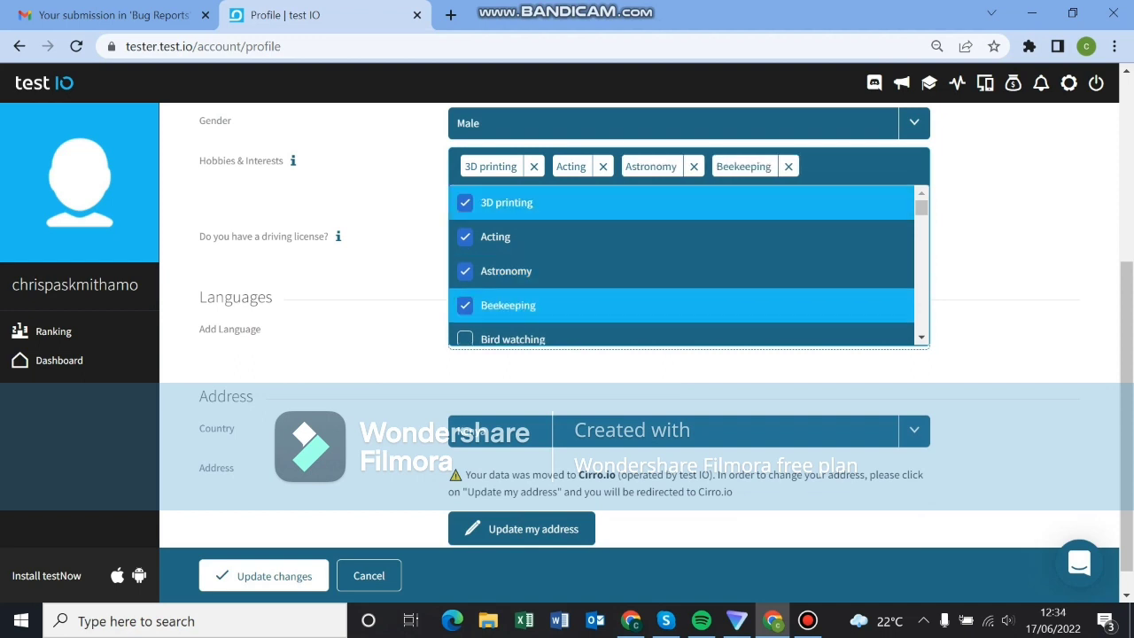
{"action": "key", "text": "Return"}
{"action": "key", "text": "Down"}
{"action": "key", "text": "Return"}
{"action": "scroll", "coordinate": [688, 293], "scroll_direction": "down", "scroll_amount": 2}
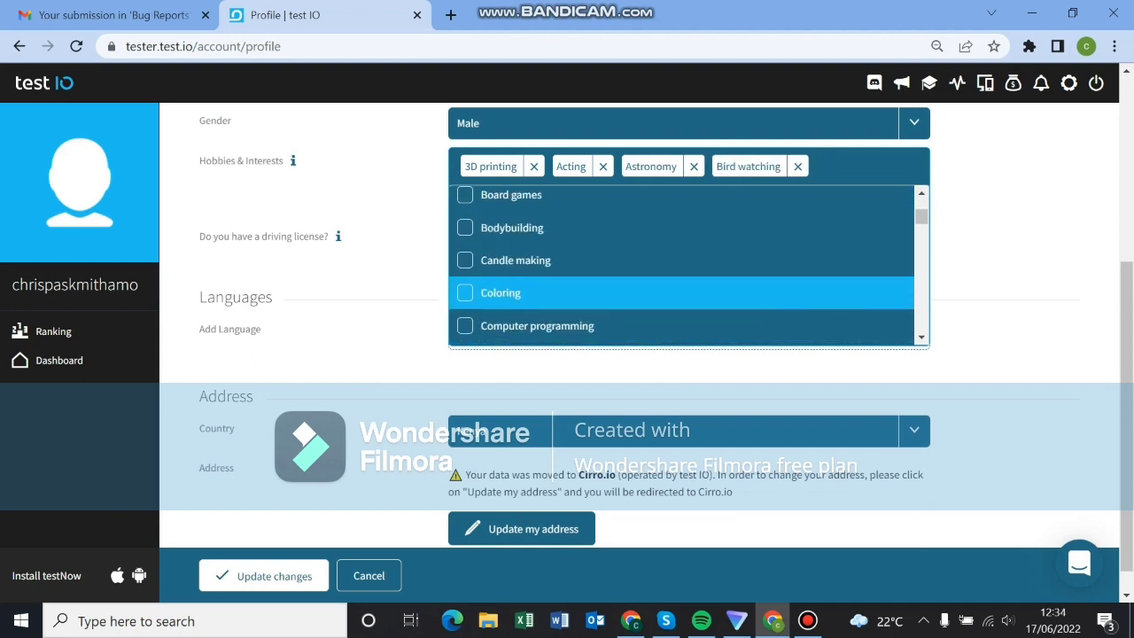
{"action": "left_click", "coordinate": [863, 166]}
{"action": "left_click", "coordinate": [569, 218]}
{"action": "key", "text": "Right"}
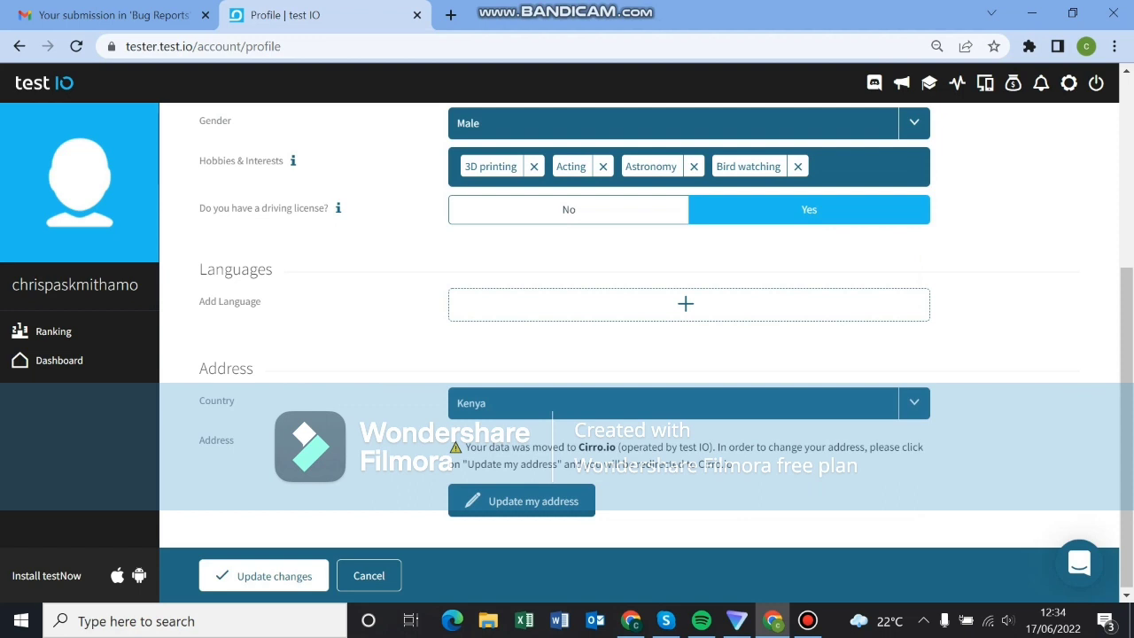
Step: Add two language entries to the profile and set the first one to English
{"action": "key", "text": "Tab"}
{"action": "key", "text": "Tab"}
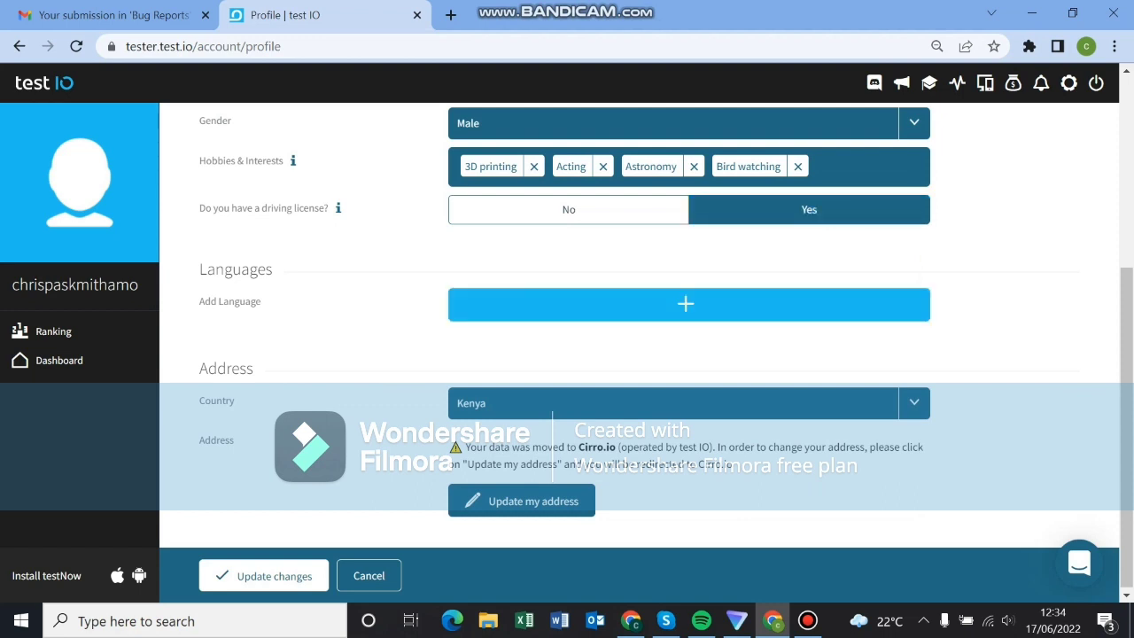
{"action": "key", "text": "Return"}
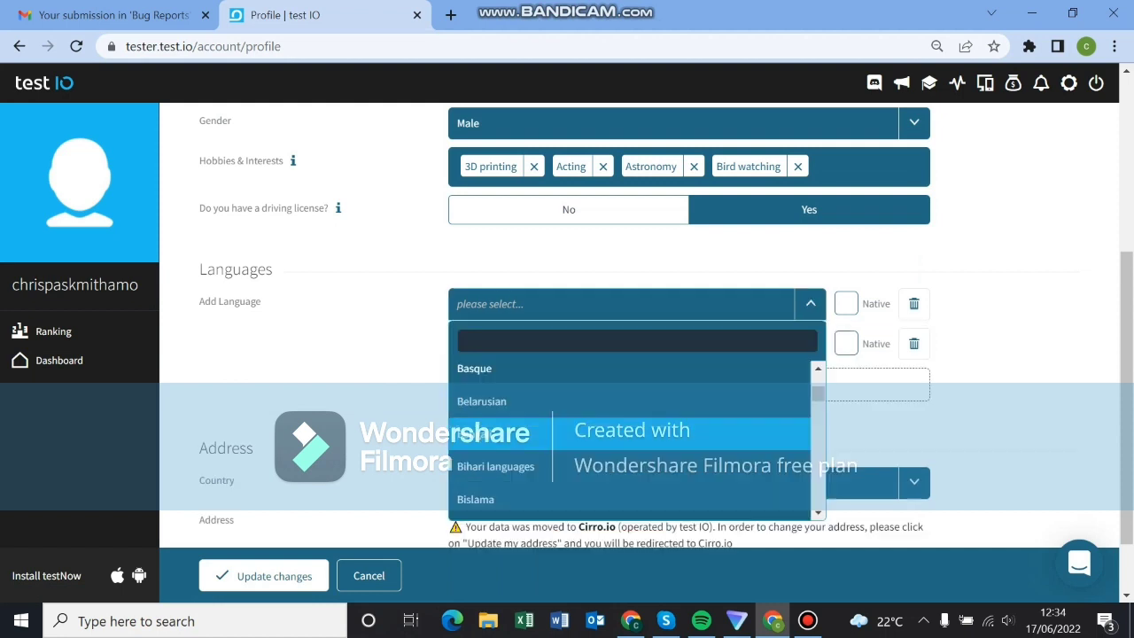
{"action": "scroll", "coordinate": [633, 475], "scroll_direction": "down", "scroll_amount": 2}
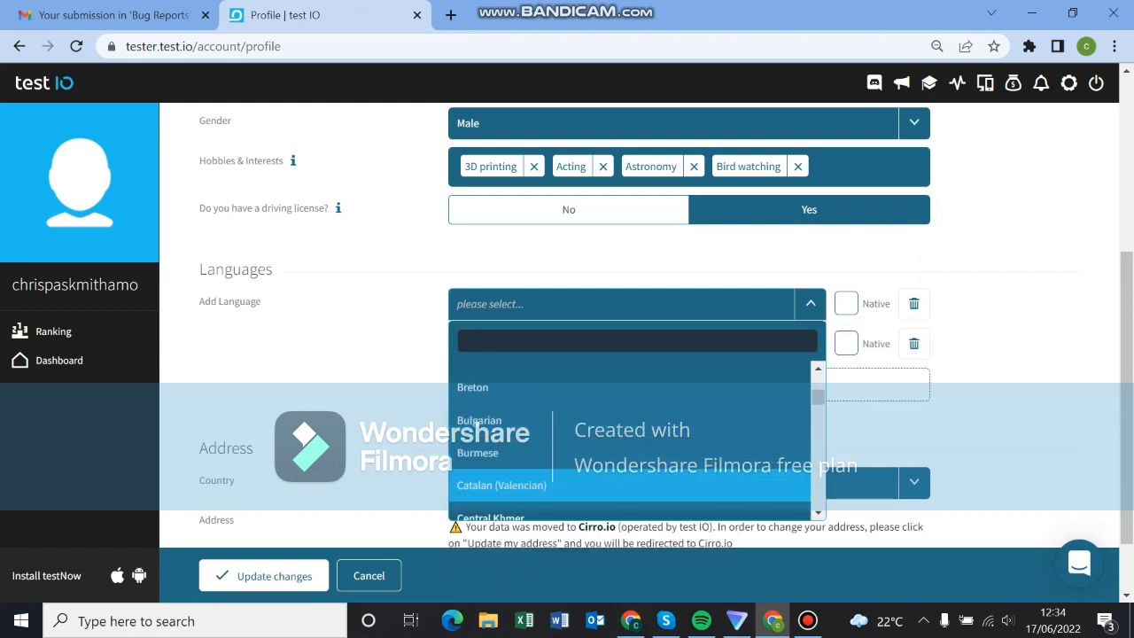
{"action": "key", "text": "Up"}
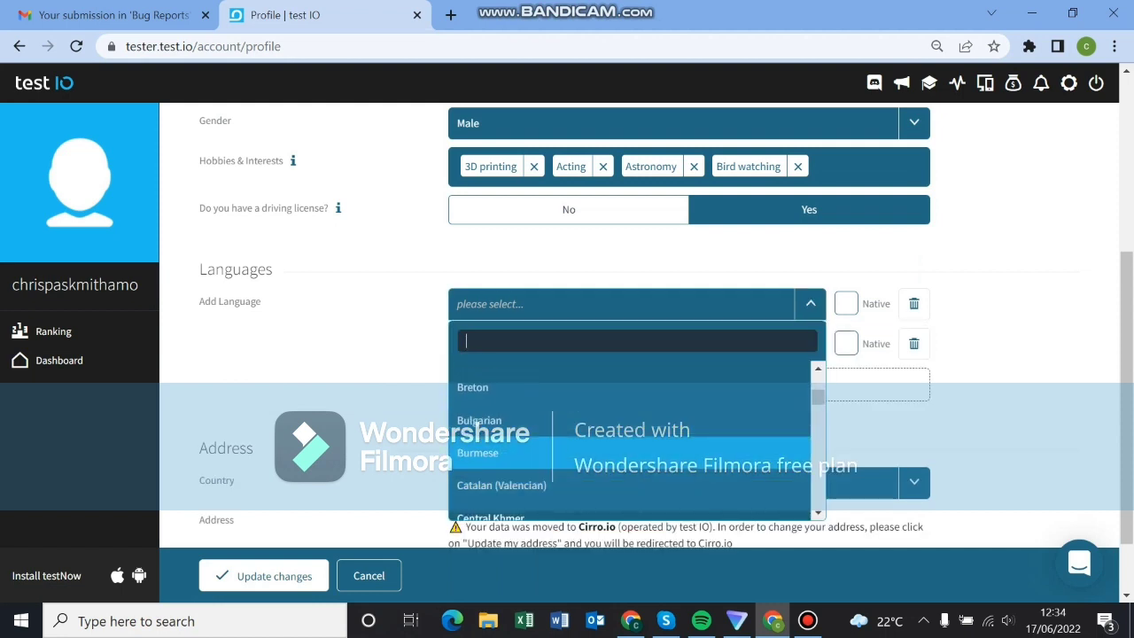
{"action": "scroll", "coordinate": [630, 440], "scroll_direction": "down", "scroll_amount": 7}
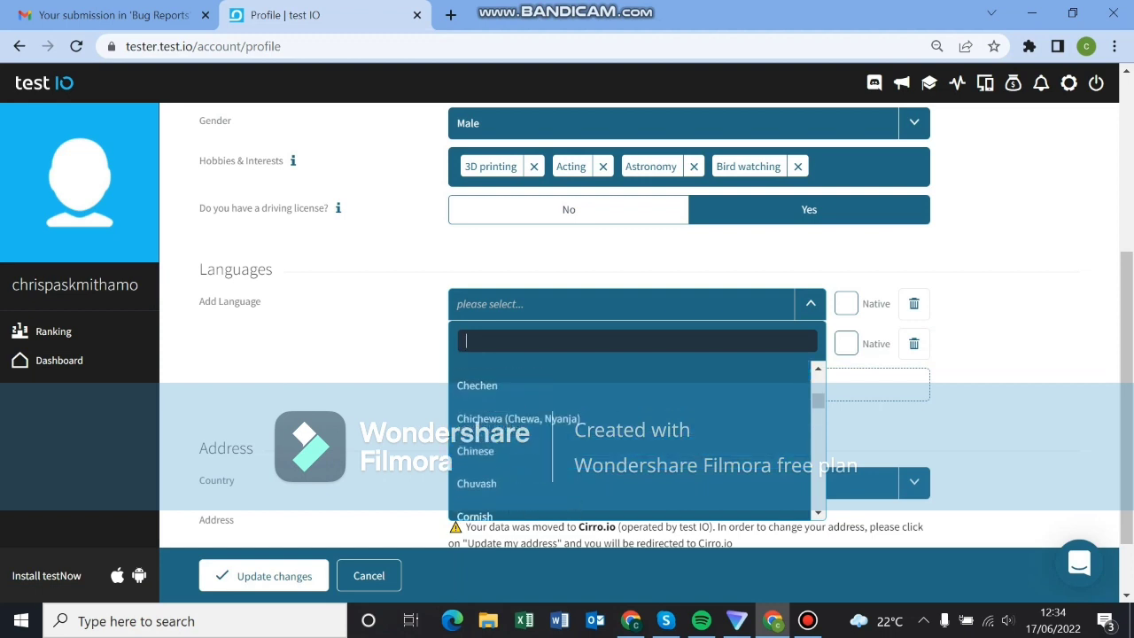
{"action": "left_click", "coordinate": [630, 388]}
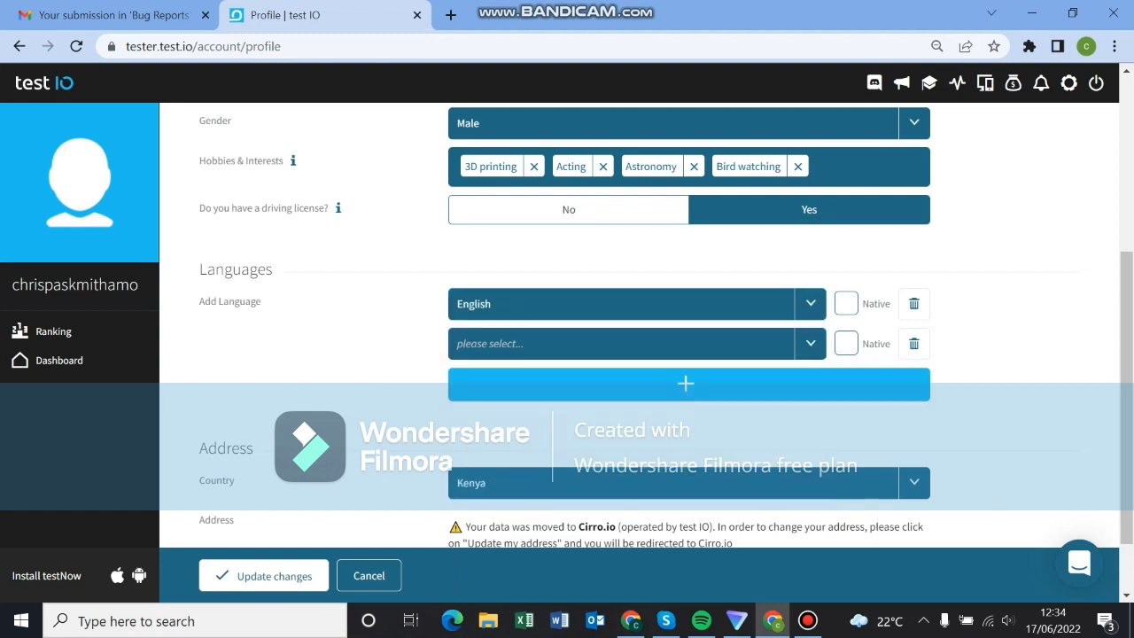
Step: Set the second language entry to Swahili
{"action": "left_click", "coordinate": [629, 344]}
{"action": "scroll", "coordinate": [630, 459], "scroll_direction": "down", "scroll_amount": 3}
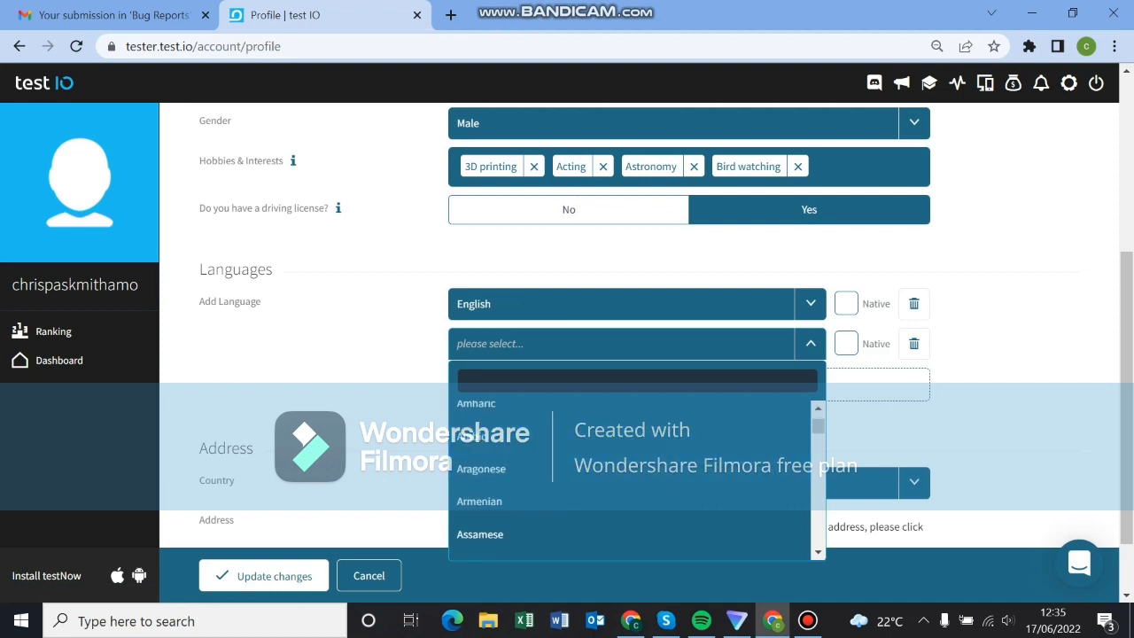
{"action": "scroll", "coordinate": [634, 469], "scroll_direction": "down", "scroll_amount": 12}
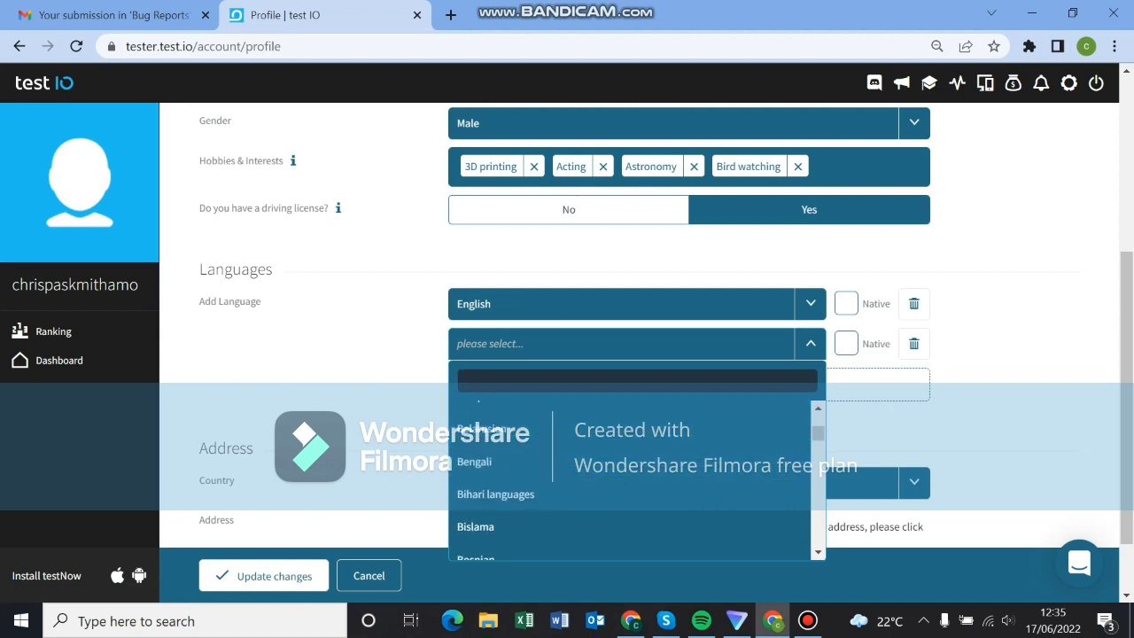
{"action": "scroll", "coordinate": [634, 475], "scroll_direction": "down", "scroll_amount": 7}
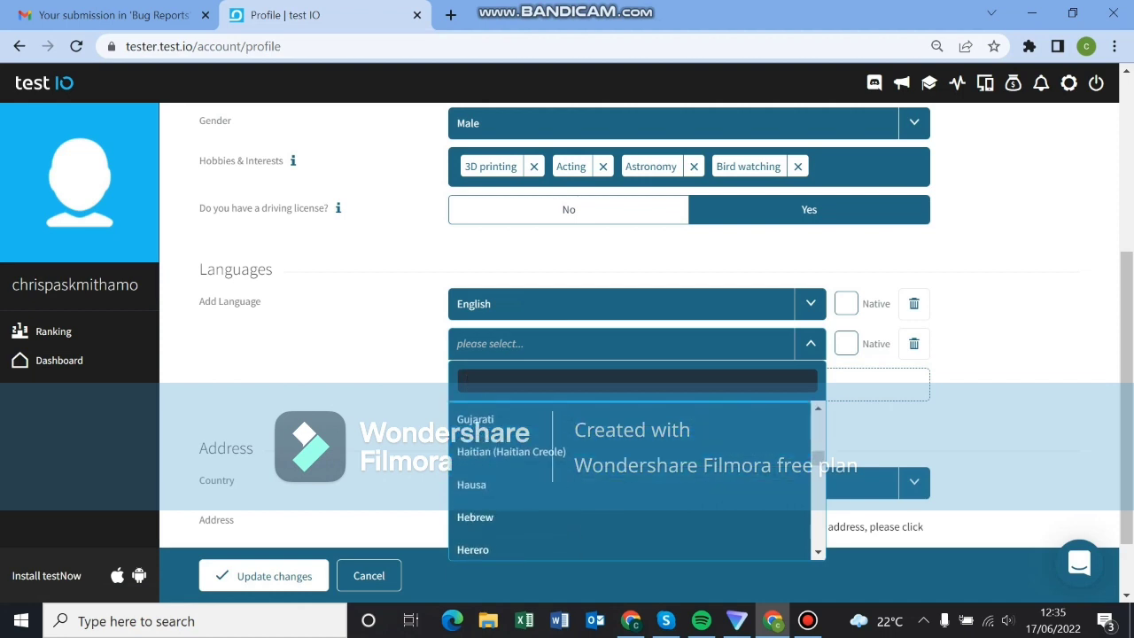
{"action": "scroll", "coordinate": [633, 470], "scroll_direction": "down", "scroll_amount": 6}
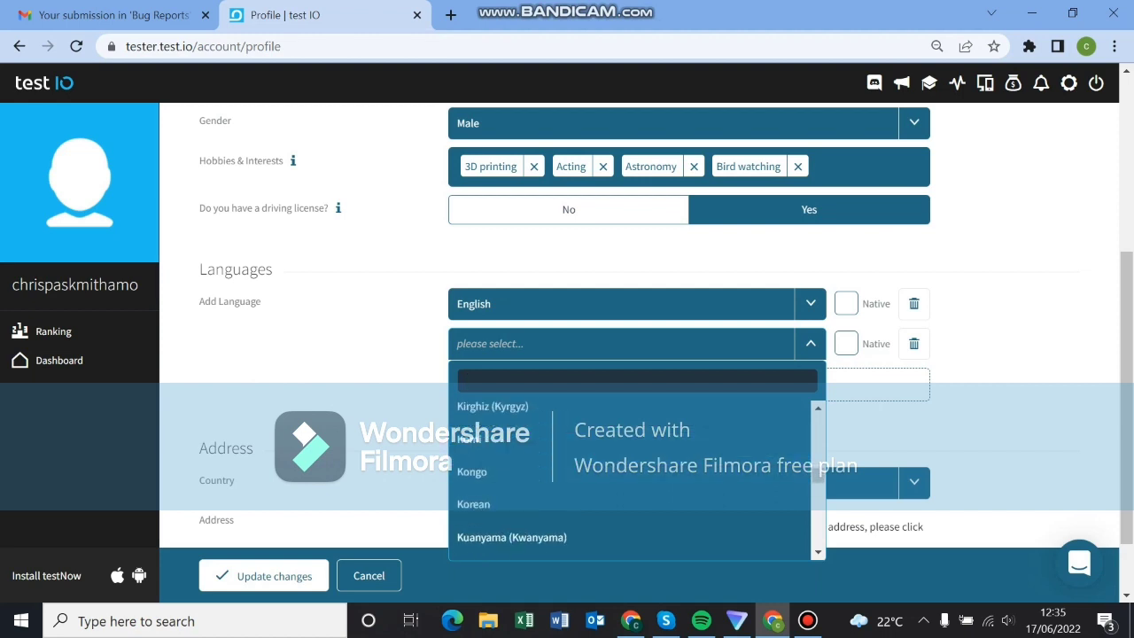
{"action": "scroll", "coordinate": [634, 470], "scroll_direction": "down", "scroll_amount": 8}
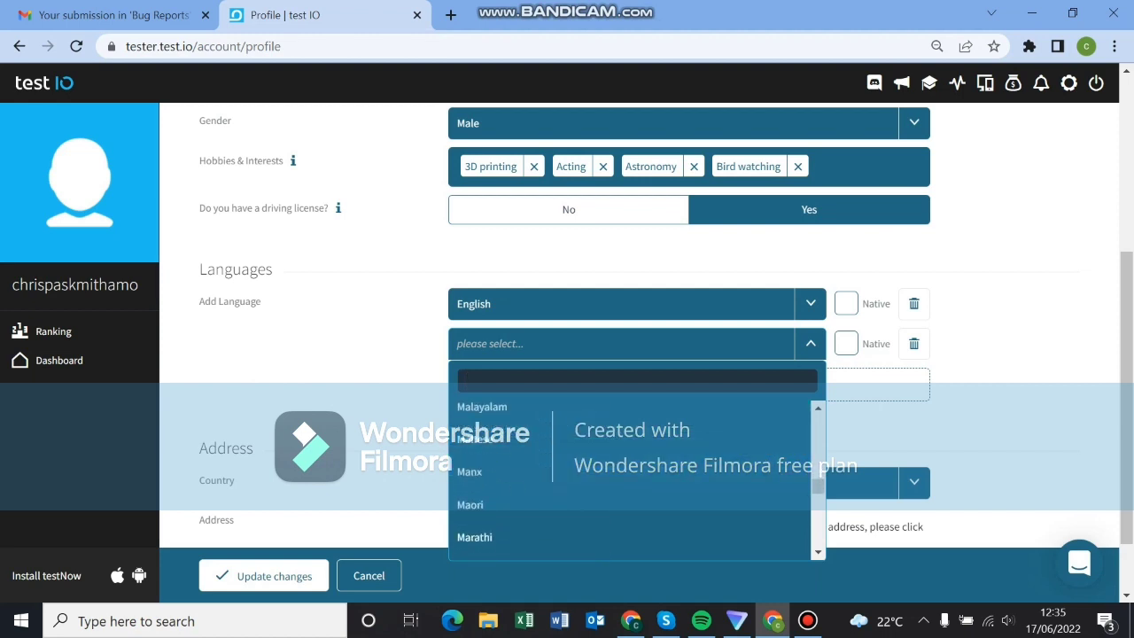
{"action": "scroll", "coordinate": [634, 478], "scroll_direction": "down", "scroll_amount": 5}
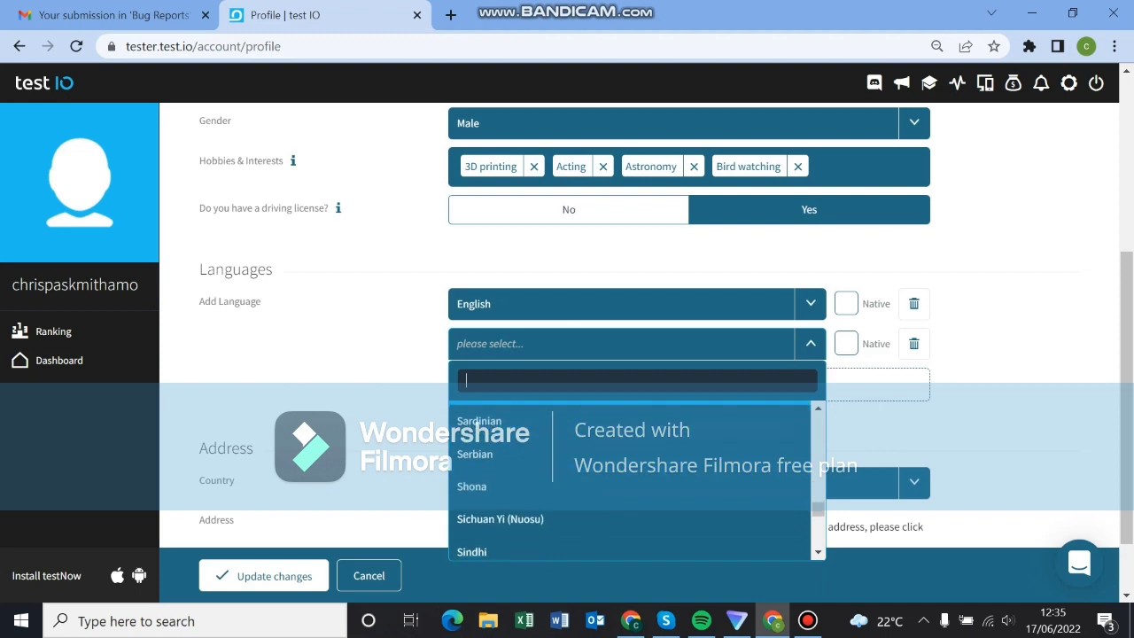
{"action": "scroll", "coordinate": [633, 527], "scroll_direction": "down", "scroll_amount": 5}
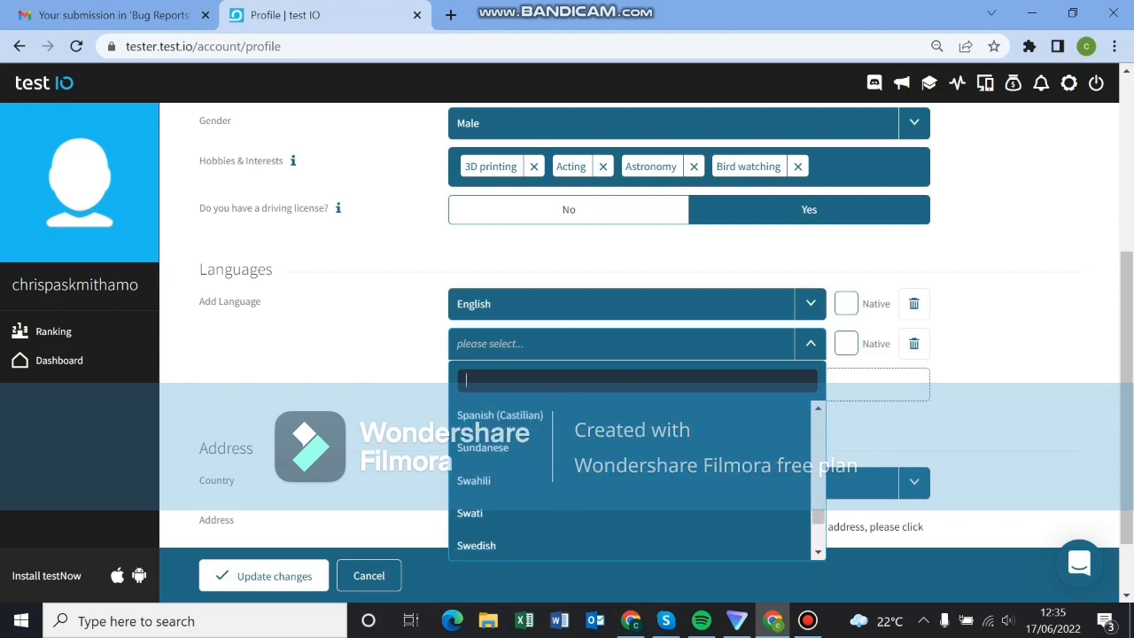
{"action": "left_click", "coordinate": [532, 404]}
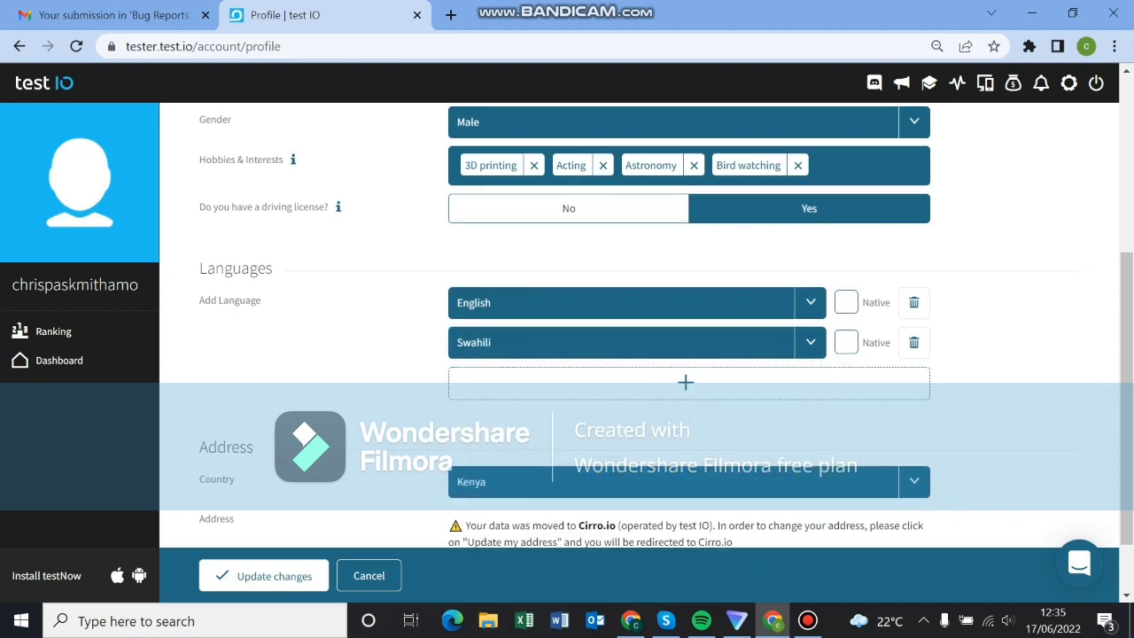
Step: Save the profile changes, return to the dashboard to check for available tests, and dismiss the Update your devices notice
{"action": "scroll", "coordinate": [633, 355], "scroll_direction": "down", "scroll_amount": 1}
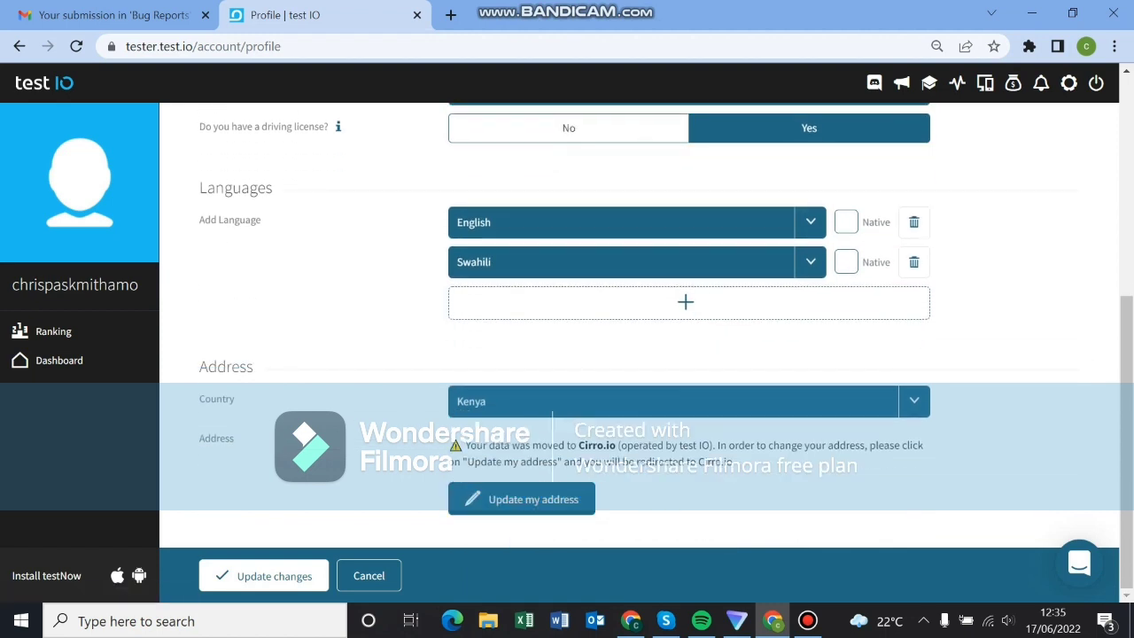
{"action": "left_click", "coordinate": [263, 576]}
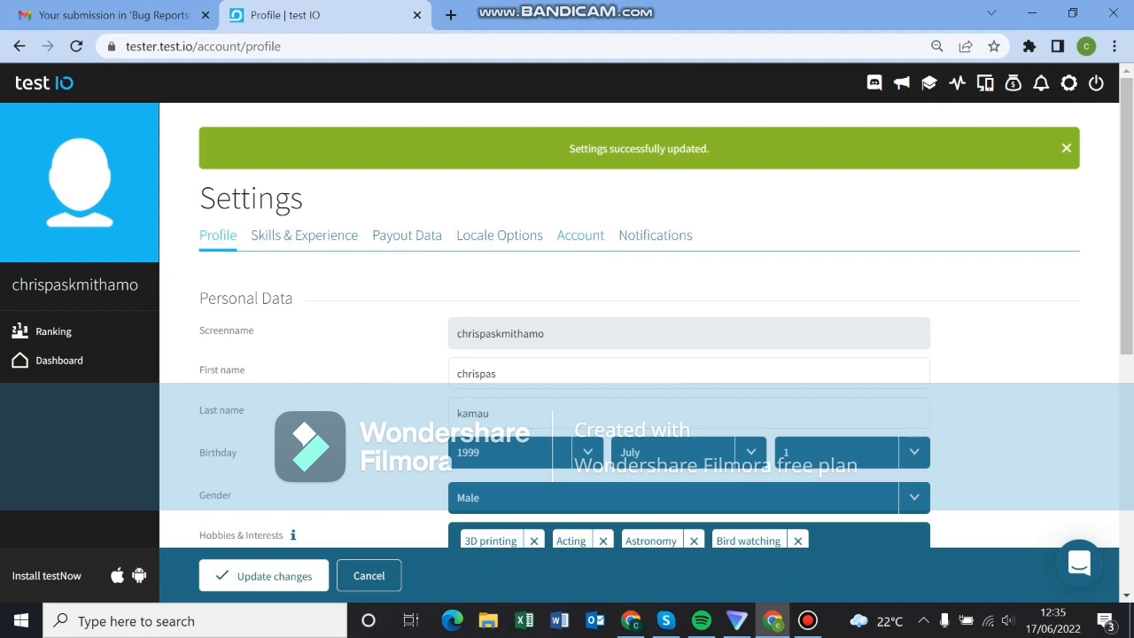
{"action": "left_click", "coordinate": [58, 361]}
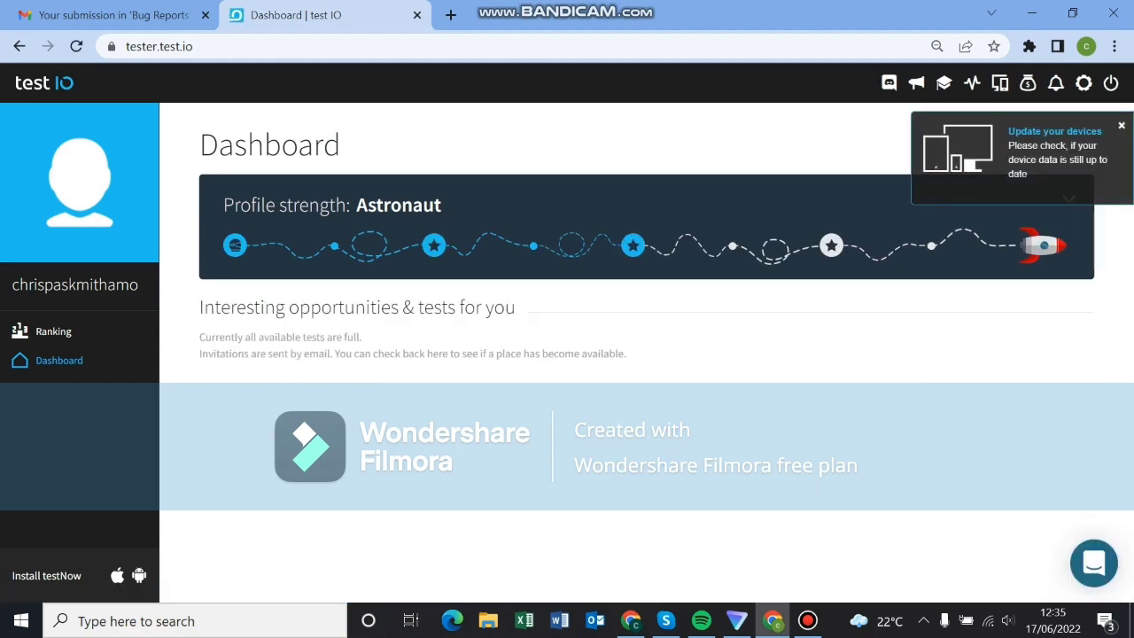
{"action": "left_click", "coordinate": [1121, 126]}
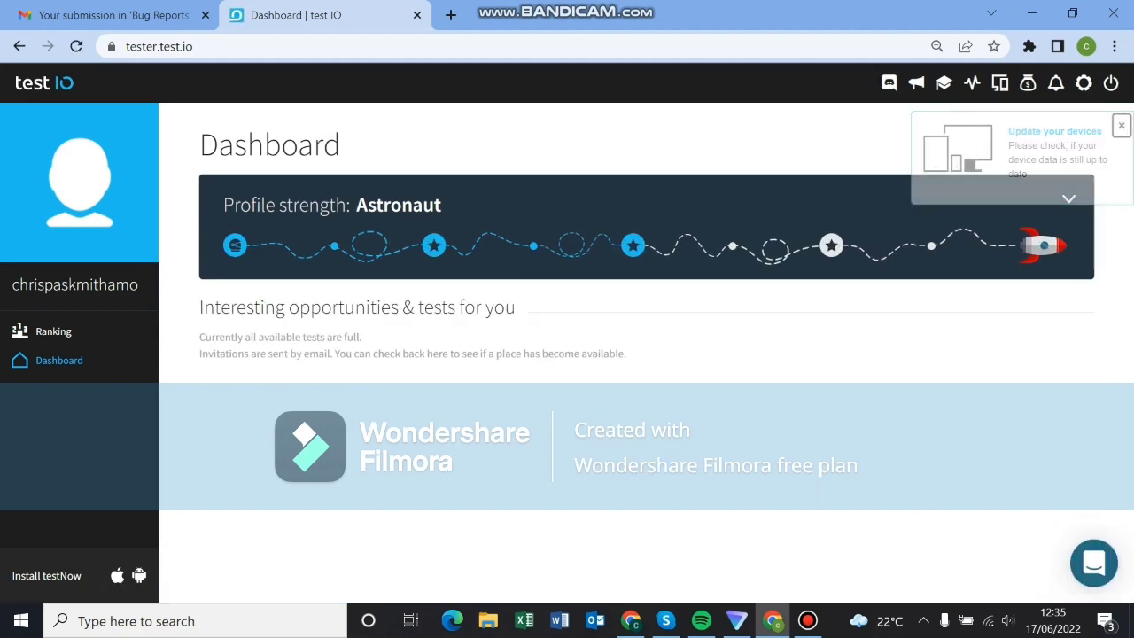